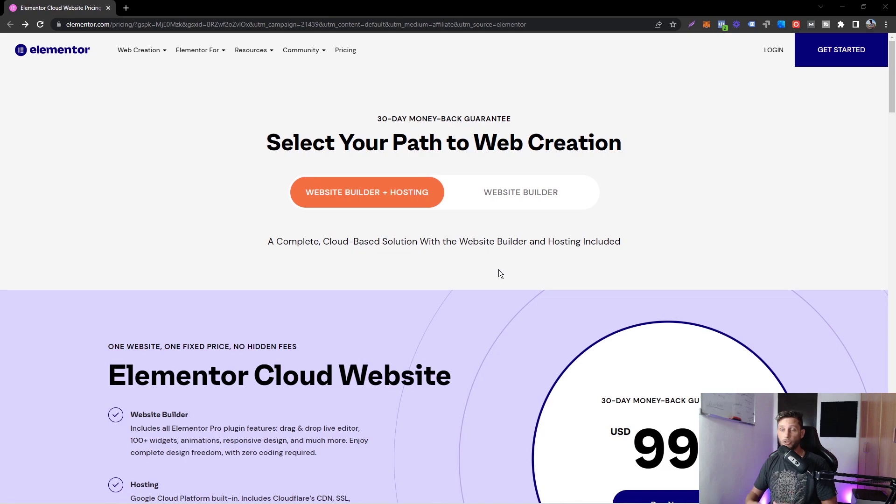
Choose Buy Now on the USD 99/year Elementor Cloud Website plan to reach checkout.
{"action": "scroll", "coordinate": [599, 244], "scroll_direction": "down", "scroll_amount": 1}
{"action": "scroll", "coordinate": [599, 244], "scroll_direction": "down", "scroll_amount": 3}
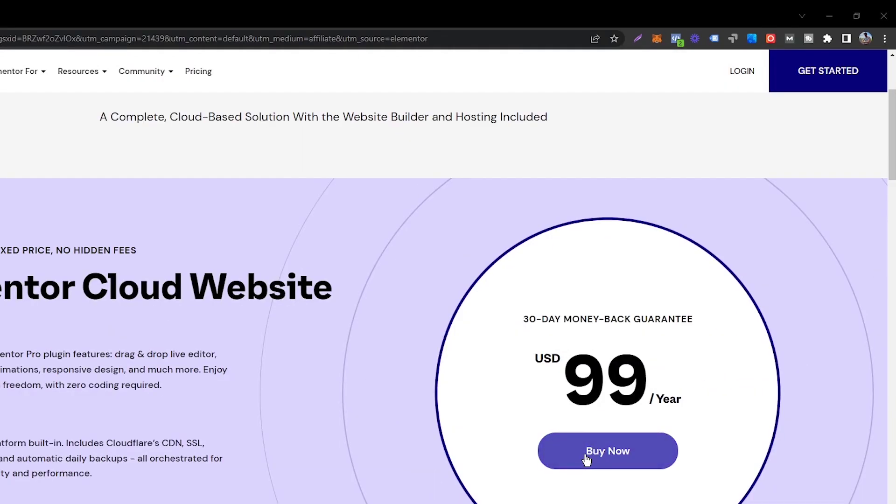
{"action": "left_click", "coordinate": [587, 459]}
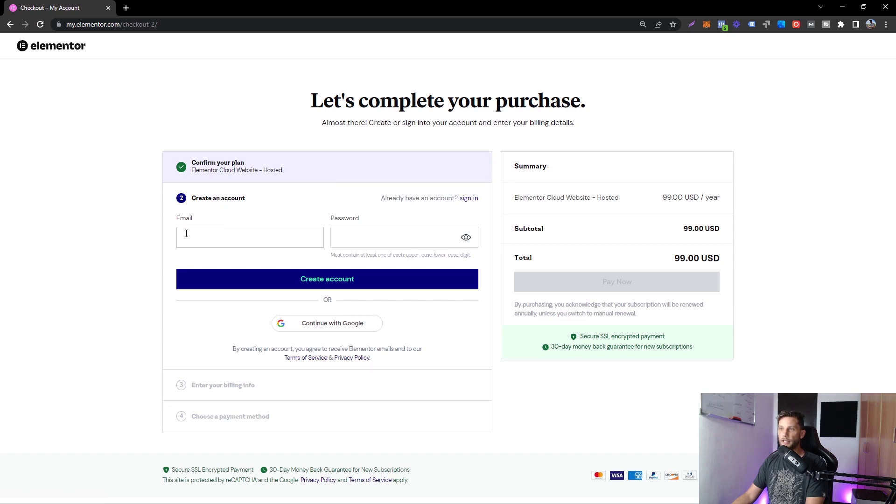
Sign in at checkout with the account email and password, then open the billing-info step.
{"action": "left_click", "coordinate": [466, 198]}
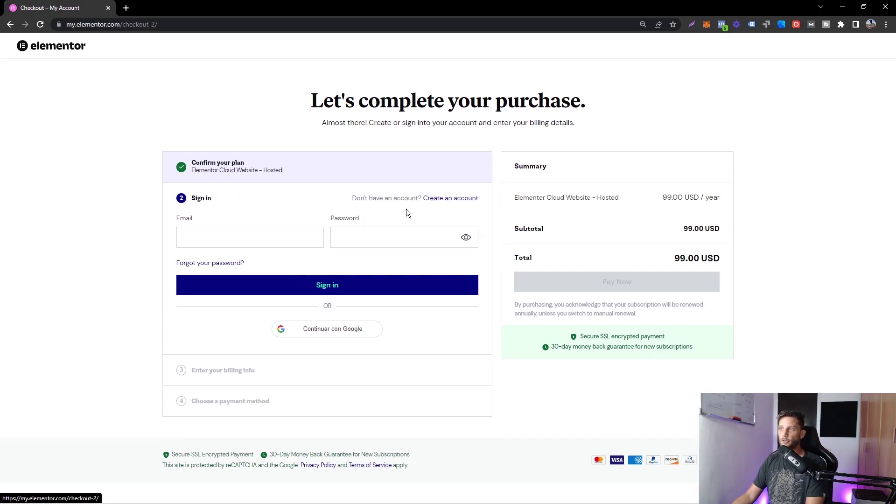
{"action": "left_click", "coordinate": [223, 231]}
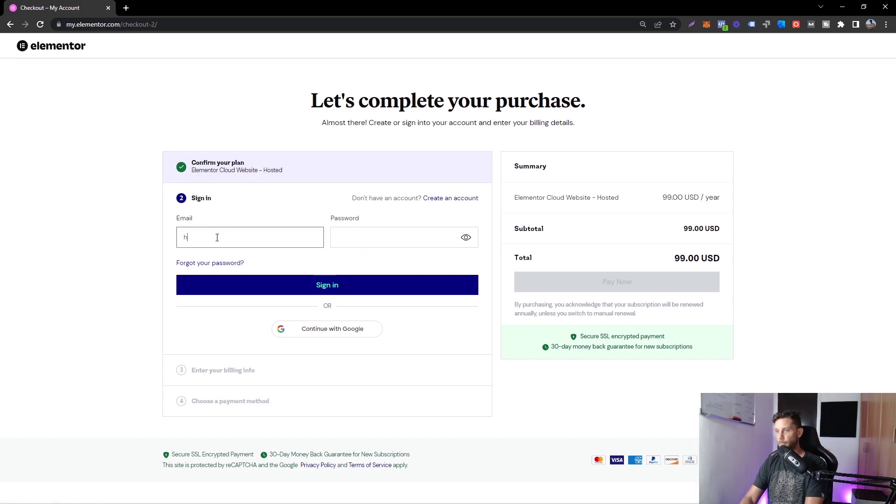
{"action": "key", "text": "Tab"}
{"action": "type", "text": "•••••••••"}
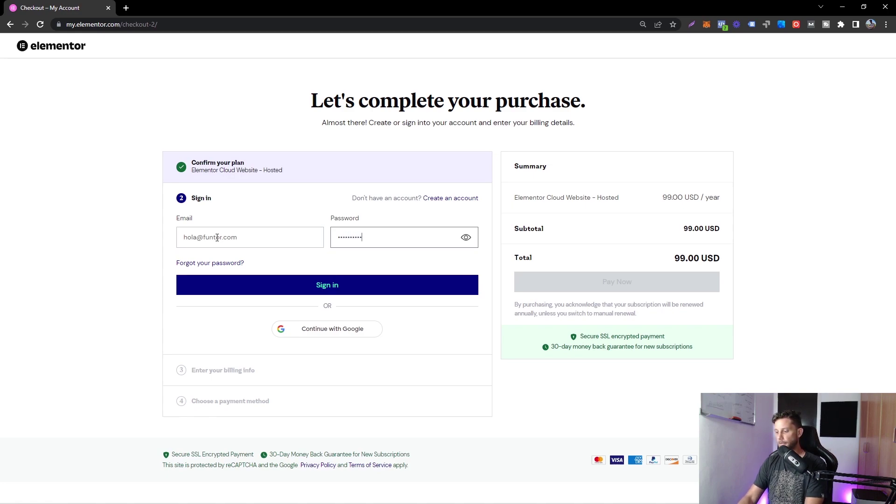
{"action": "key", "text": "BackSpace"}
{"action": "key", "text": "BackSpace"}
{"action": "key", "text": "BackSpace"}
{"action": "key", "text": "BackSpace"}
{"action": "key", "text": "BackSpace"}
{"action": "key", "text": "BackSpace"}
{"action": "key", "text": "BackSpace"}
{"action": "key", "text": "BackSpace"}
{"action": "key", "text": "BackSpace"}
{"action": "key", "text": "BackSpace"}
{"action": "key", "text": "BackSpace"}
{"action": "key", "text": "BackSpace"}
{"action": "key", "text": "BackSpace"}
{"action": "key", "text": "BackSpace"}
{"action": "key", "text": "BackSpace"}
{"action": "type", "text": "••••••••••••••••••"}
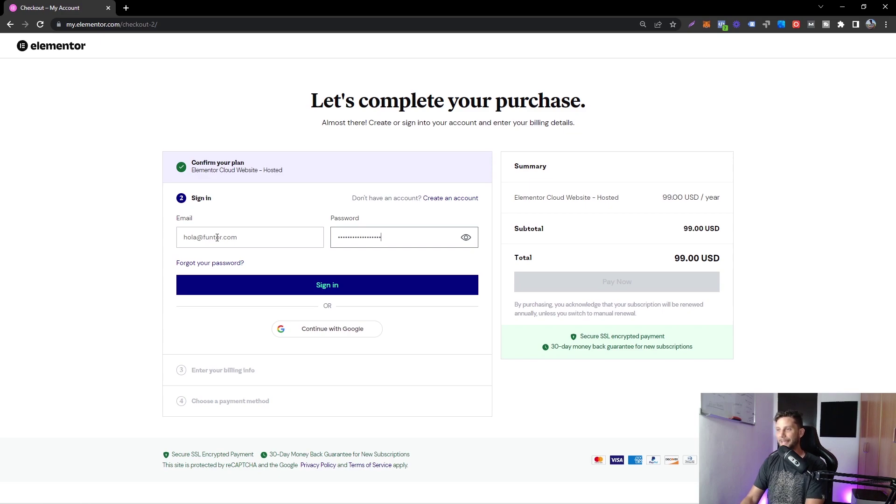
{"action": "left_click", "coordinate": [323, 284]}
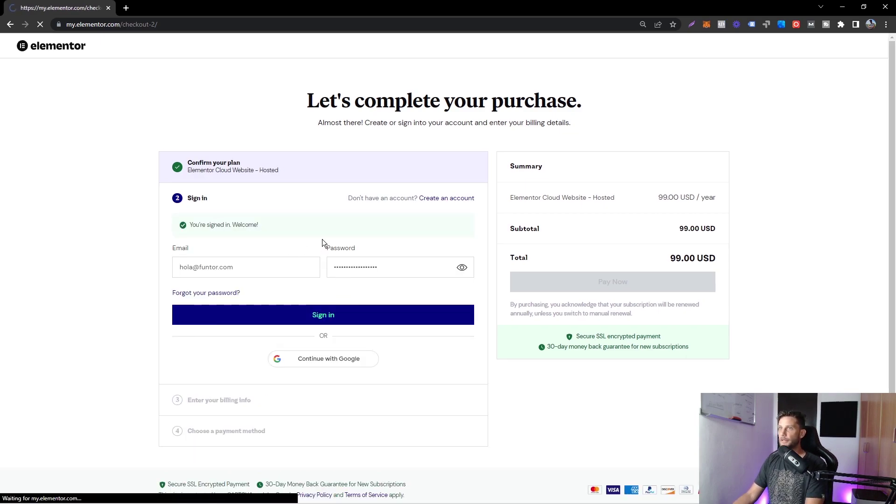
{"action": "left_click", "coordinate": [473, 229]}
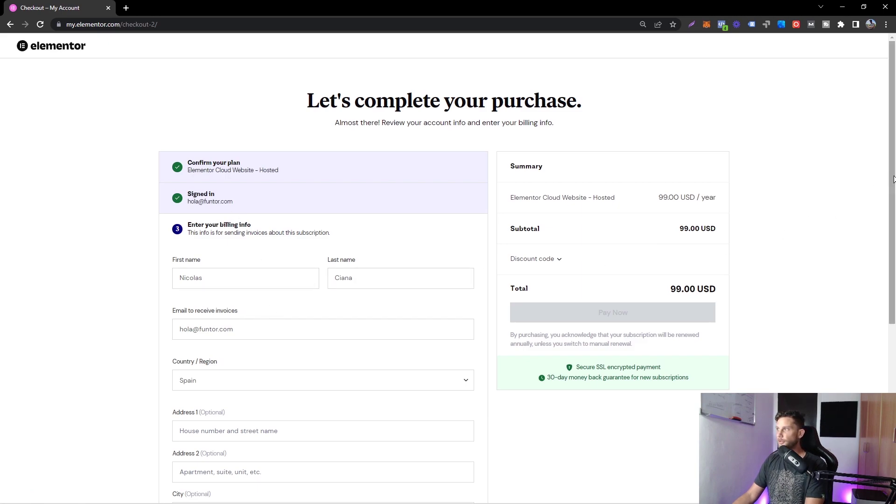
Fill in the billing address field and confirm the billing info to reach payment.
{"action": "scroll", "coordinate": [366, 313], "scroll_direction": "down", "scroll_amount": 3}
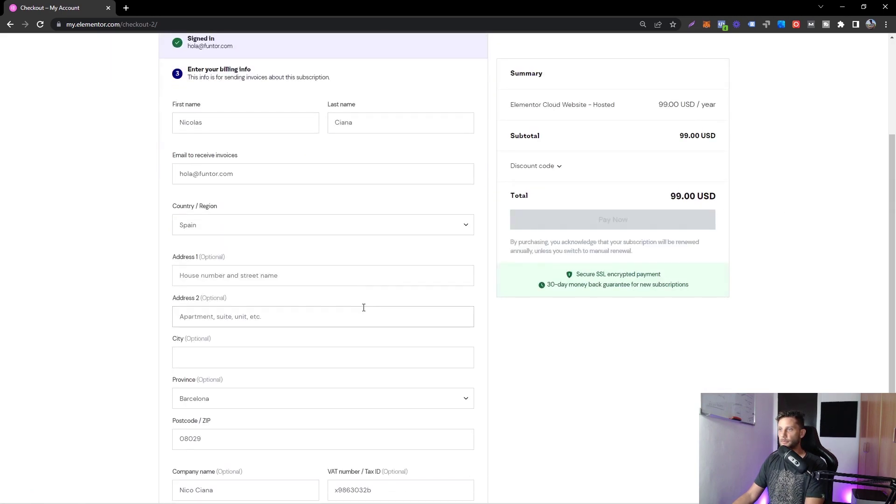
{"action": "type", "text": "C"}
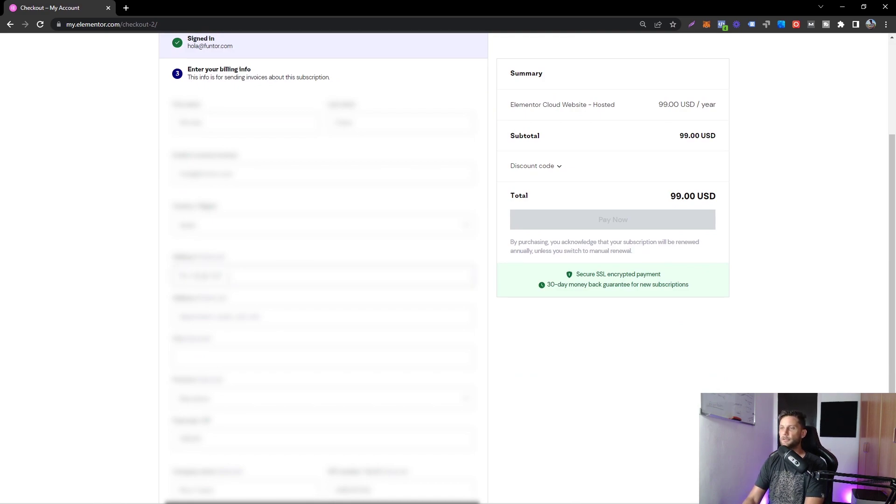
{"action": "type", "text": "onaci"}
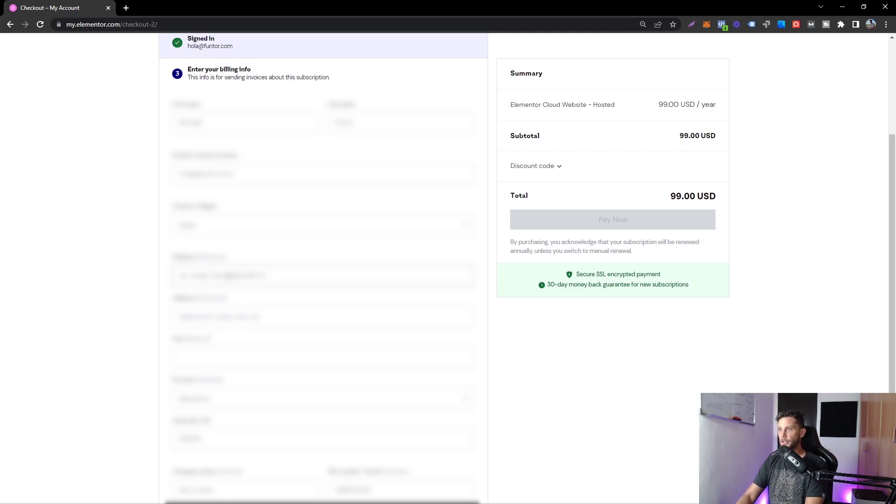
{"action": "type", "text": "on"}
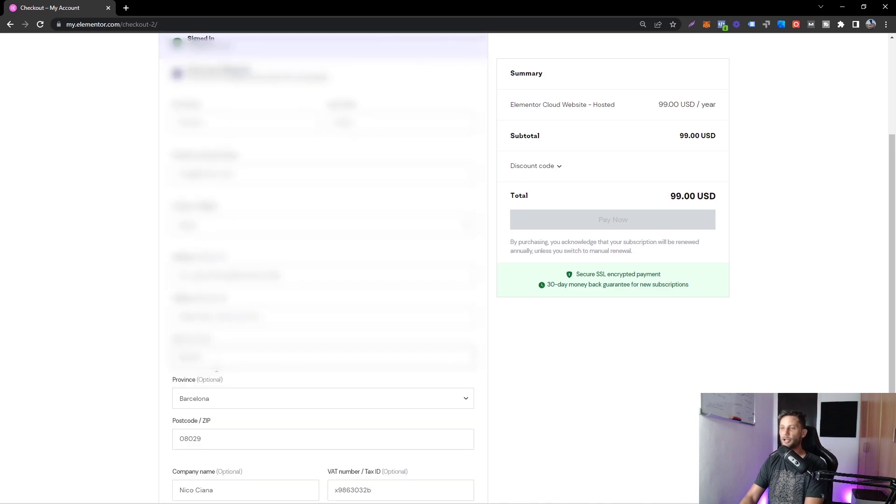
{"action": "scroll", "coordinate": [216, 376], "scroll_direction": "down", "scroll_amount": 3}
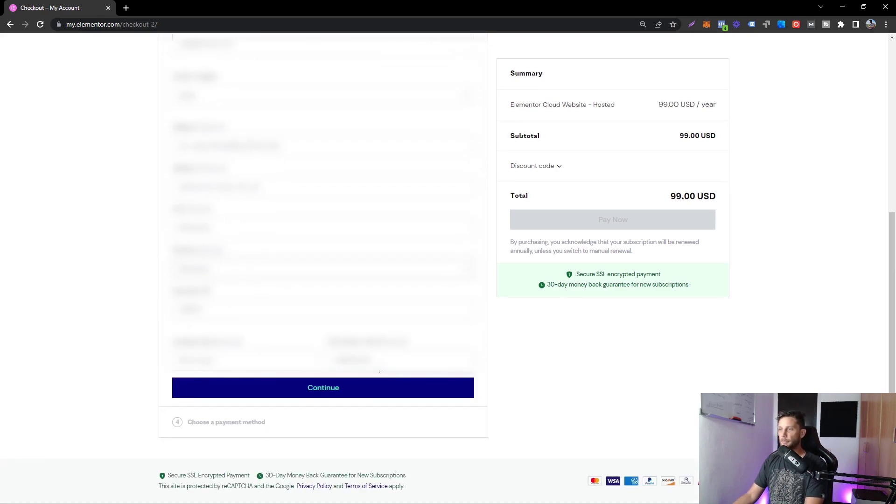
{"action": "left_click", "coordinate": [326, 390]}
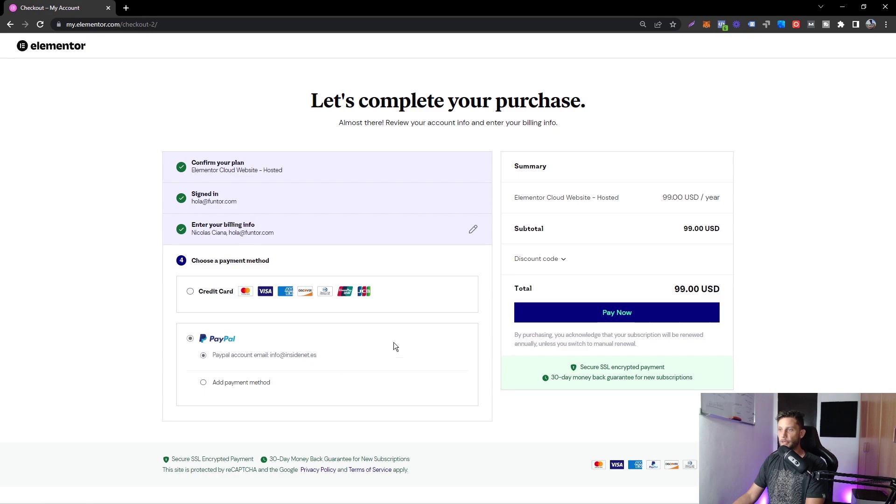
Apply the discount coupon so the total drops to 0.00 USD, then pay now.
{"action": "left_click", "coordinate": [559, 259]}
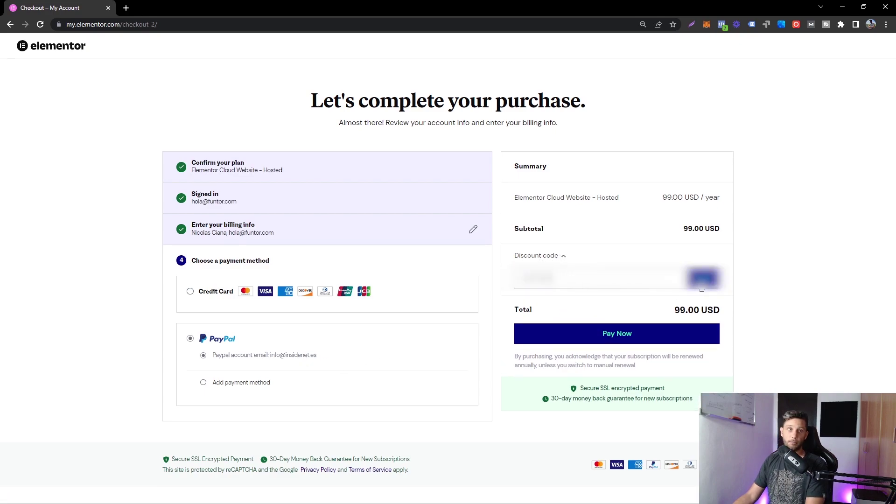
{"action": "left_click", "coordinate": [702, 287]}
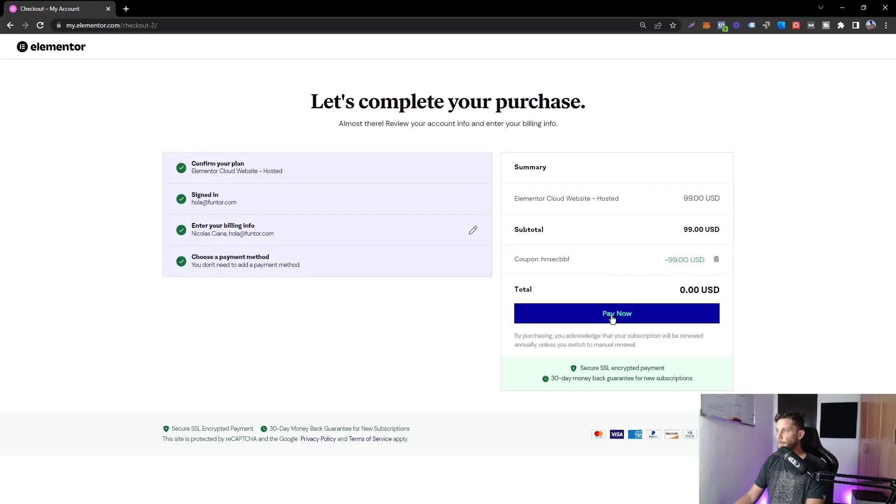
{"action": "left_click", "coordinate": [612, 318]}
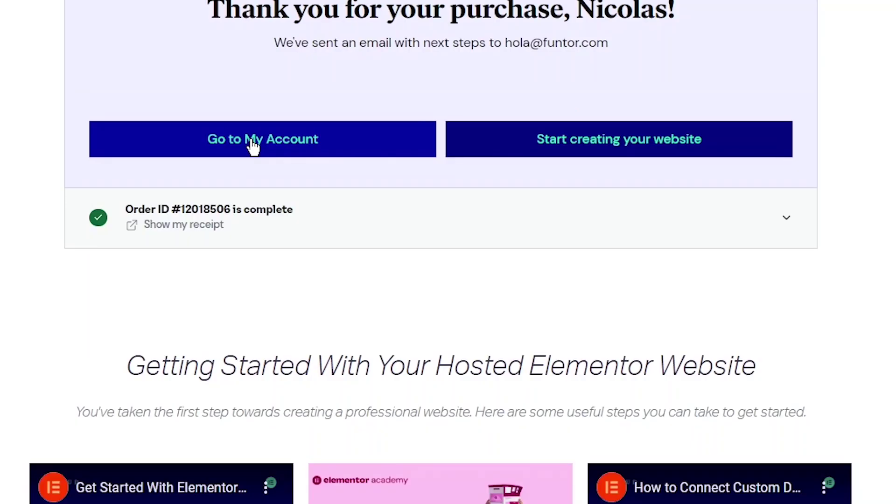
From My Account's Websites page, choose 'Create a new cloud website'.
{"action": "left_click", "coordinate": [252, 142]}
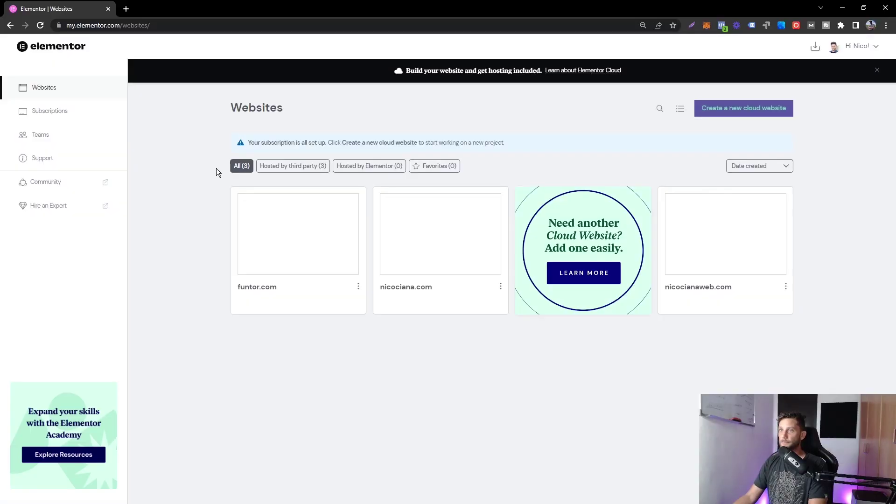
{"action": "mouse_move", "coordinate": [319, 282]}
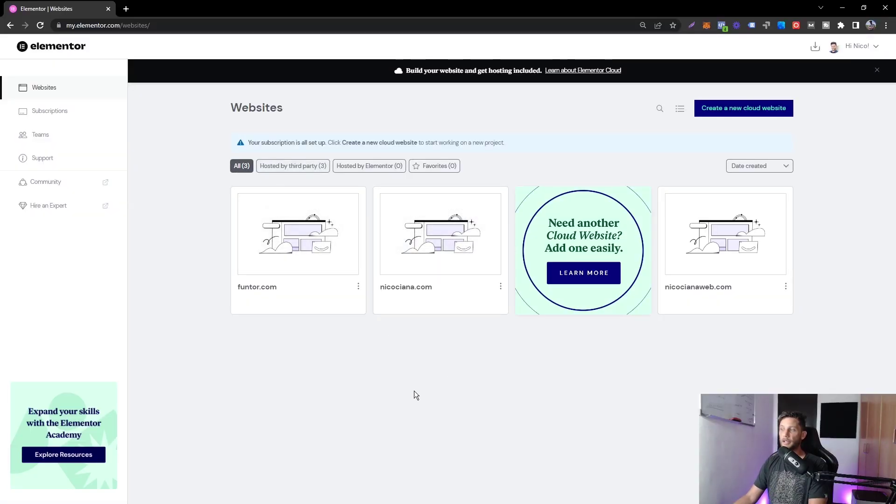
{"action": "mouse_move", "coordinate": [283, 298]}
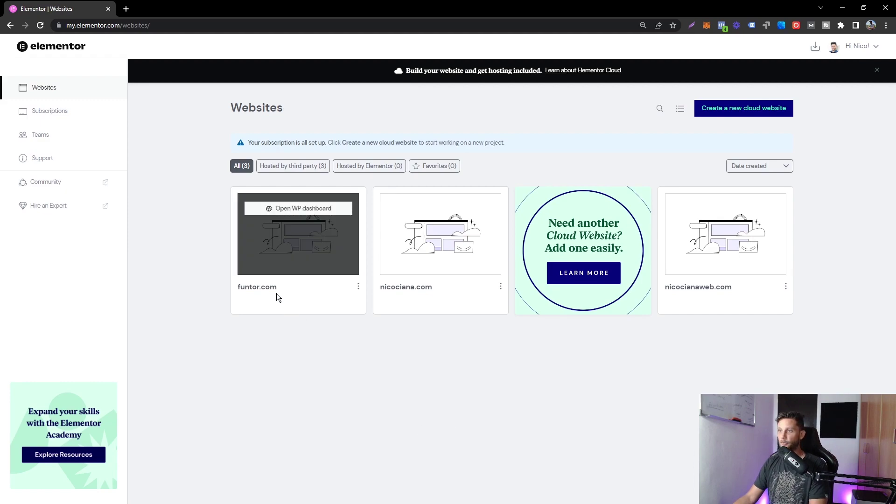
{"action": "mouse_move", "coordinate": [444, 281]}
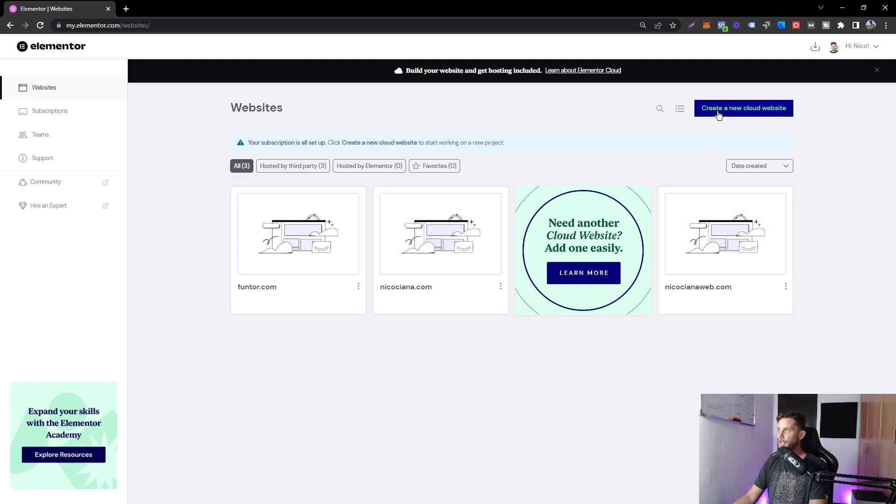
{"action": "mouse_move", "coordinate": [720, 286]}
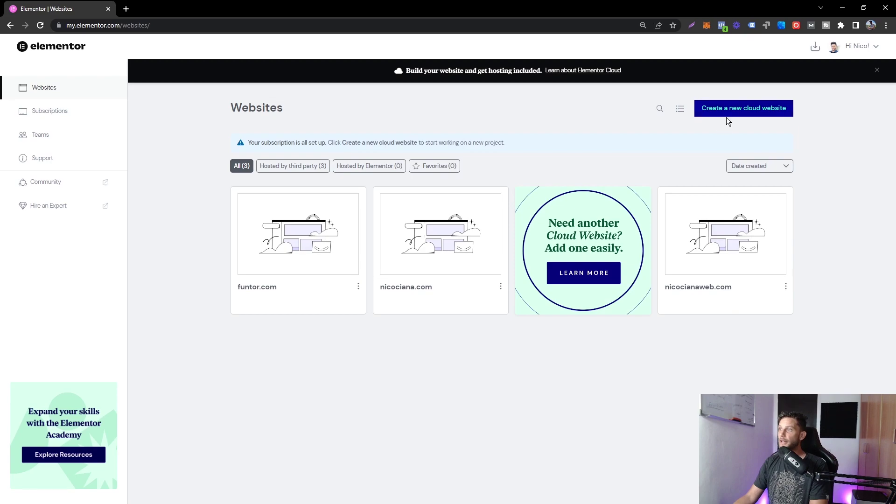
{"action": "left_click", "coordinate": [755, 115]}
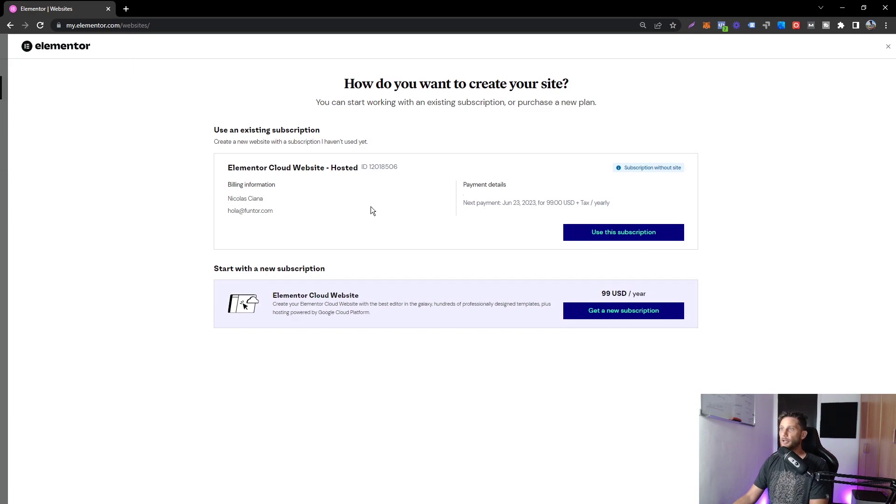
Use the unused hosted subscription and name the website after the site owner.
{"action": "left_click", "coordinate": [599, 240]}
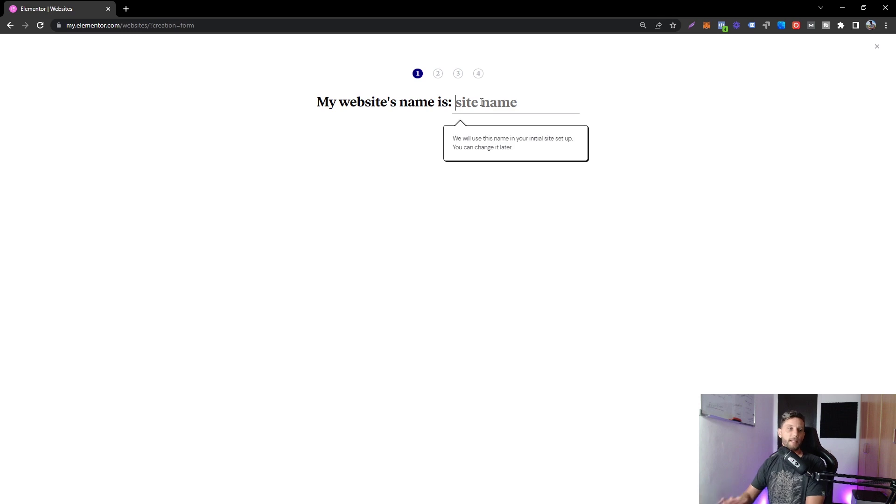
{"action": "type", "text": "Ni"}
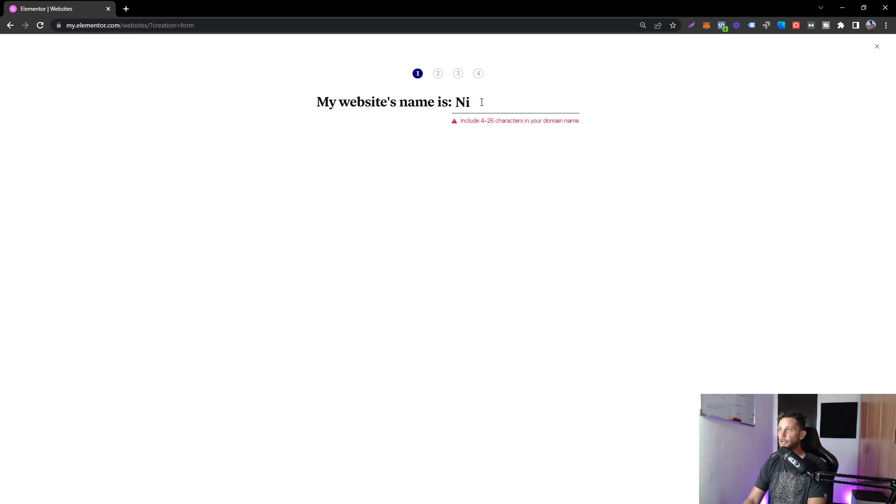
{"action": "key", "text": "BackSpace"}
{"action": "key", "text": "BackSpace"}
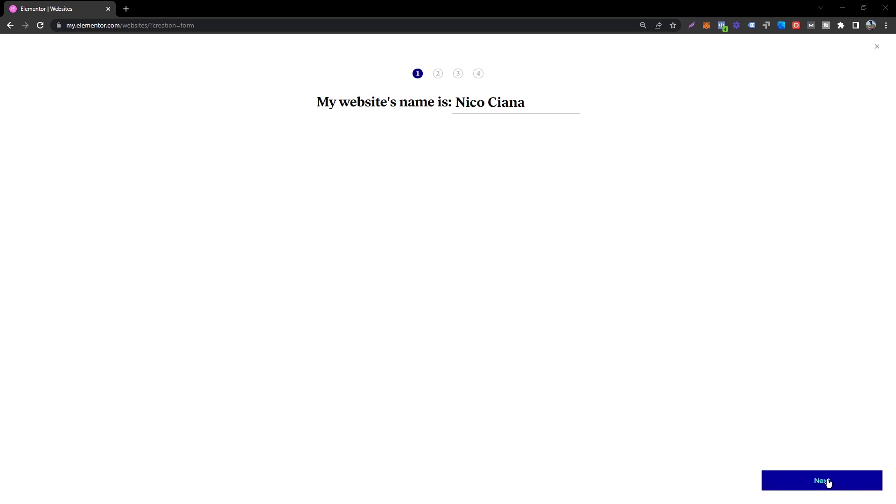
{"action": "left_click", "coordinate": [828, 482]}
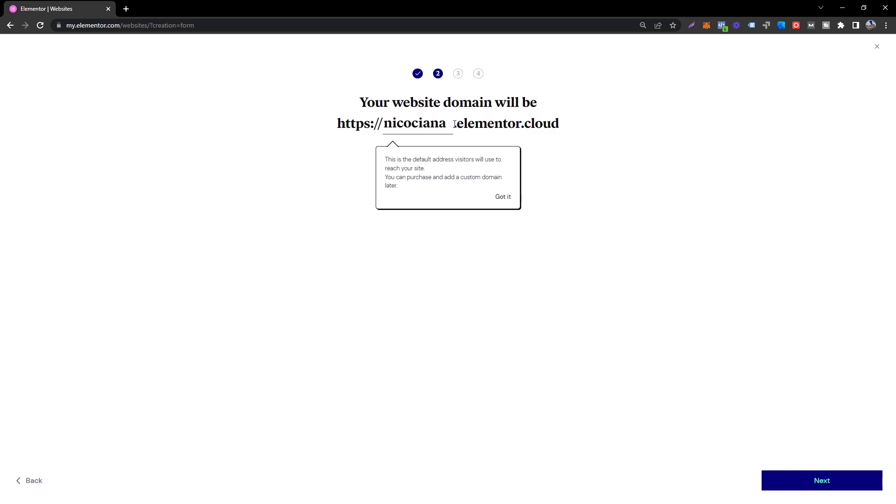
Replace the default subdomain with a new elementor.cloud name matching the site name.
{"action": "left_click", "coordinate": [509, 200]}
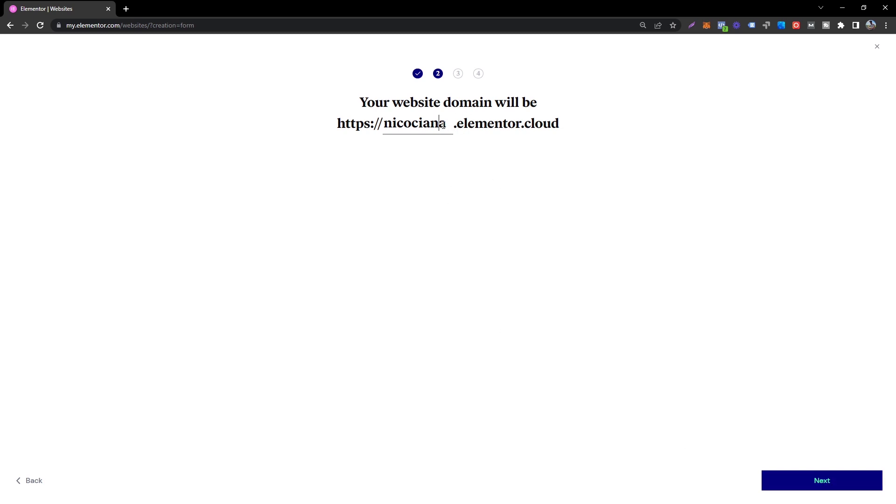
{"action": "left_click_drag", "start_coordinate": [446, 124], "coordinate": [367, 123]}
{"action": "type", "text": "pepi"}
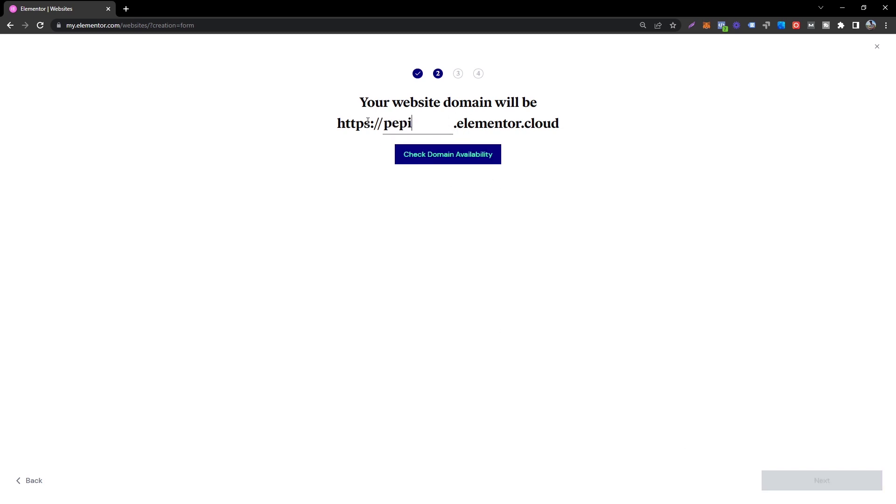
{"action": "key", "text": "BackSpace"}
{"action": "key", "text": "BackSpace"}
{"action": "key", "text": "BackSpace"}
{"action": "key", "text": "BackSpace"}
{"action": "key", "text": "BackSpace"}
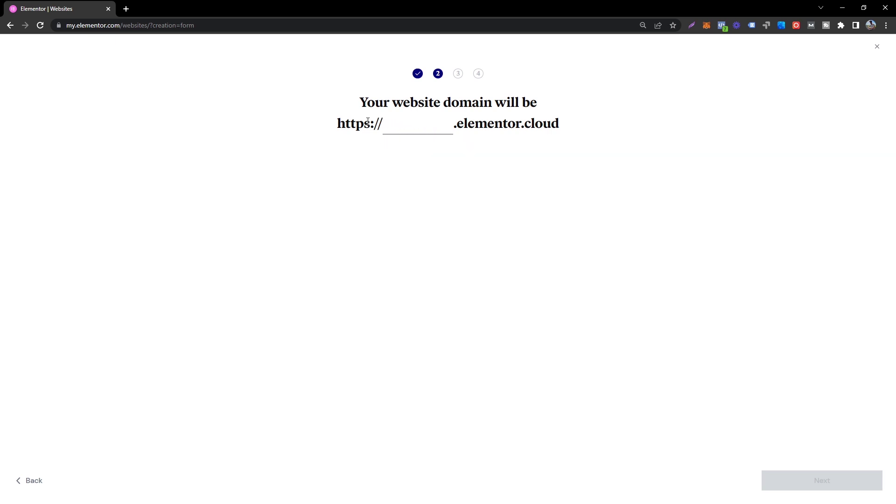
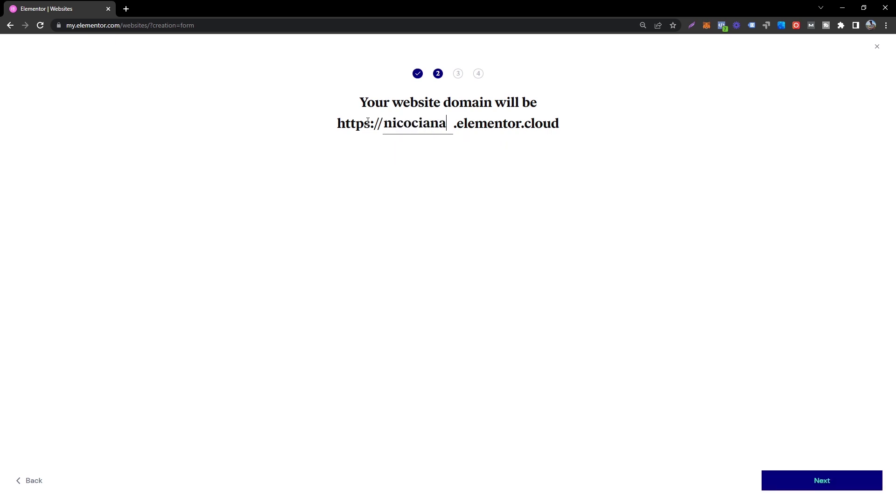
{"action": "left_click", "coordinate": [806, 479]}
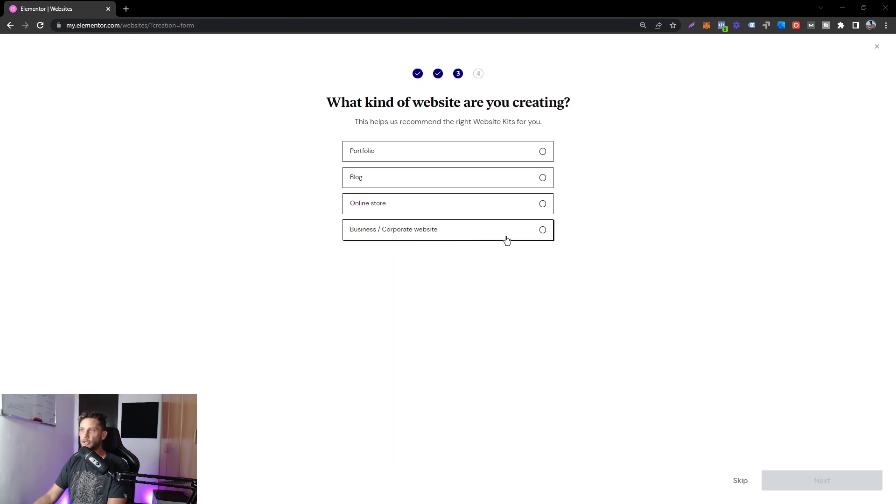
Pick Business / Corporate website as the site type and proceed to step 4.
{"action": "left_click", "coordinate": [524, 238]}
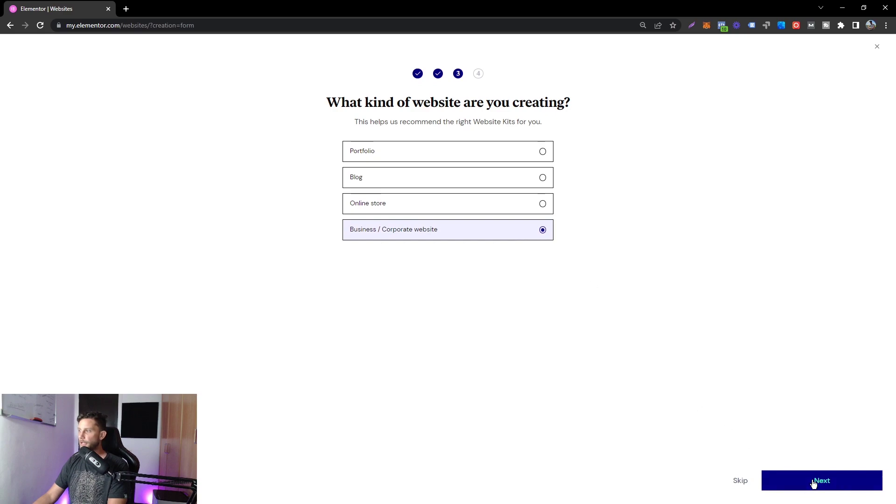
{"action": "left_click", "coordinate": [812, 483]}
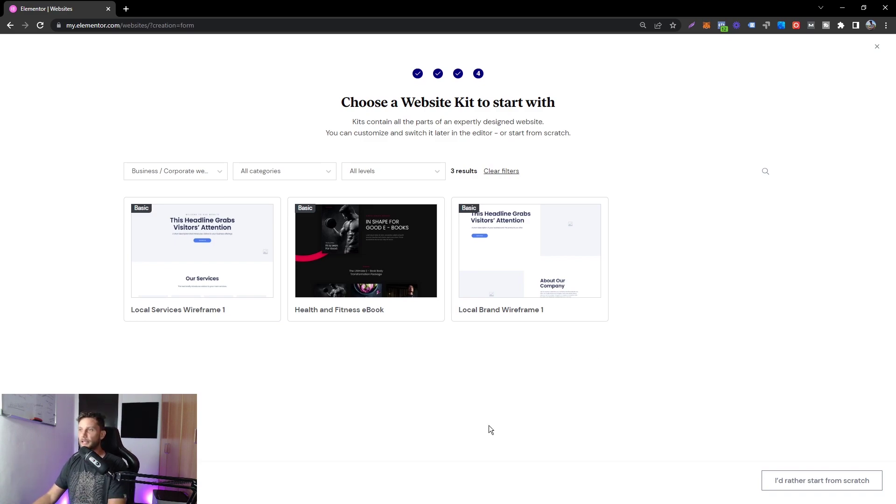
Filter the website kits to the Creative category.
{"action": "left_click", "coordinate": [197, 176]}
{"action": "left_click", "coordinate": [198, 175]}
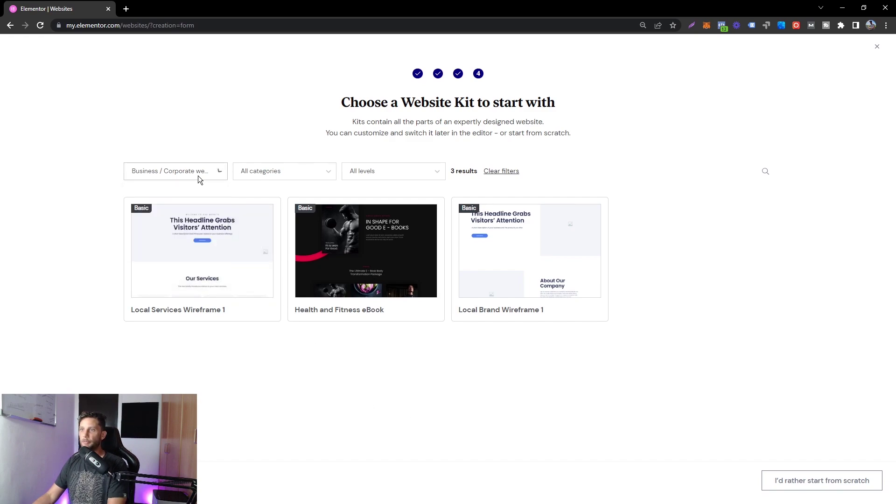
{"action": "left_click", "coordinate": [322, 173]}
{"action": "left_click_drag", "start_coordinate": [334, 207], "coordinate": [339, 276]}
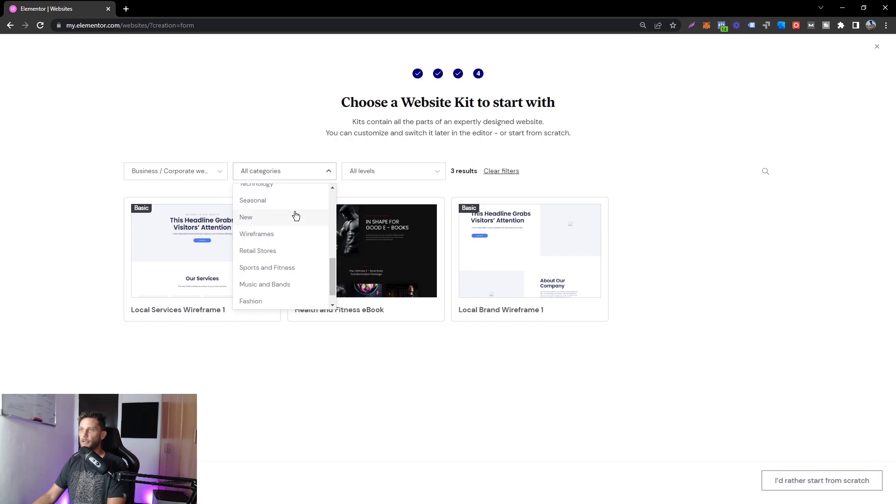
{"action": "scroll", "coordinate": [295, 210], "scroll_direction": "up", "scroll_amount": 4}
{"action": "scroll", "coordinate": [270, 210], "scroll_direction": "up", "scroll_amount": 2}
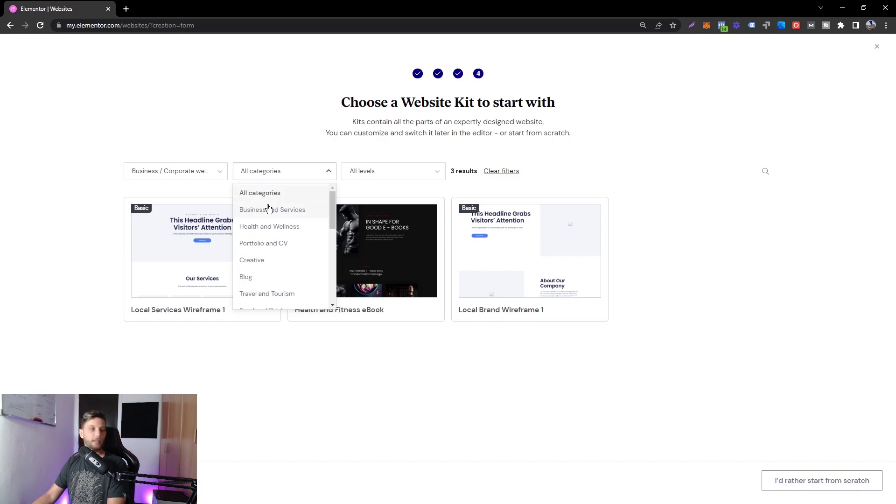
{"action": "left_click", "coordinate": [271, 260]}
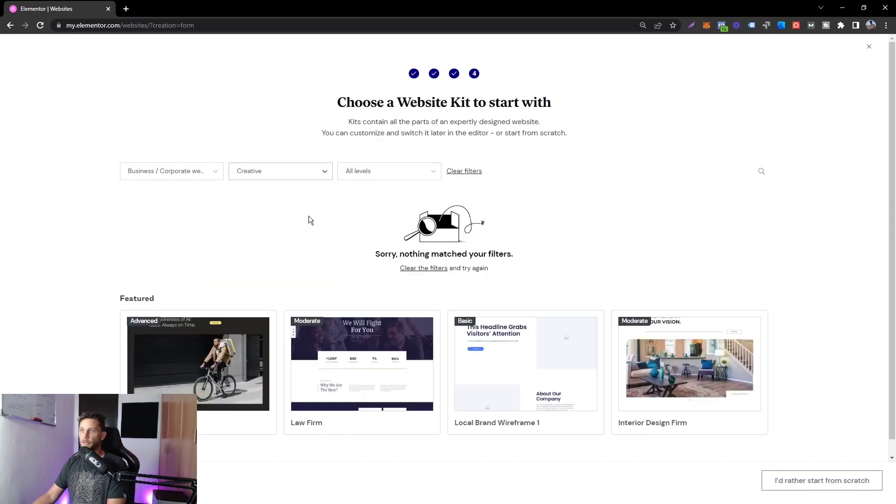
Open What's inside? for the Delivery Company kit to see its details.
{"action": "scroll", "coordinate": [328, 314], "scroll_direction": "down", "scroll_amount": 1}
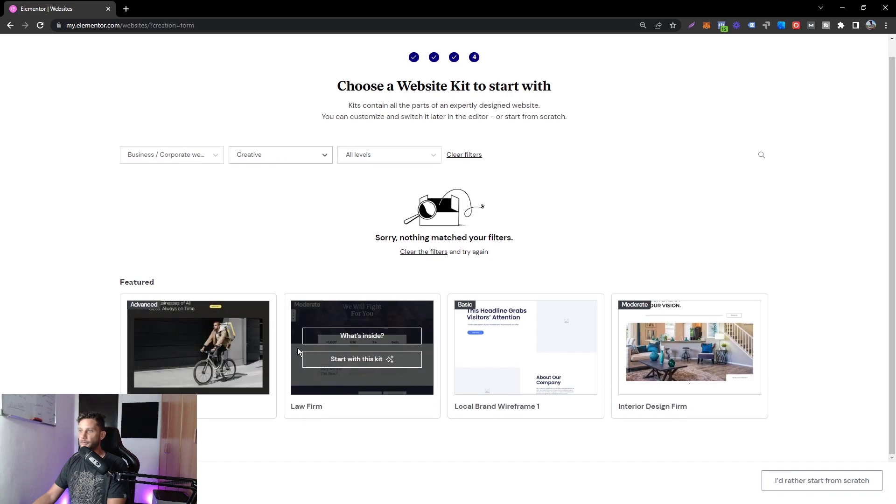
{"action": "mouse_move", "coordinate": [166, 381]}
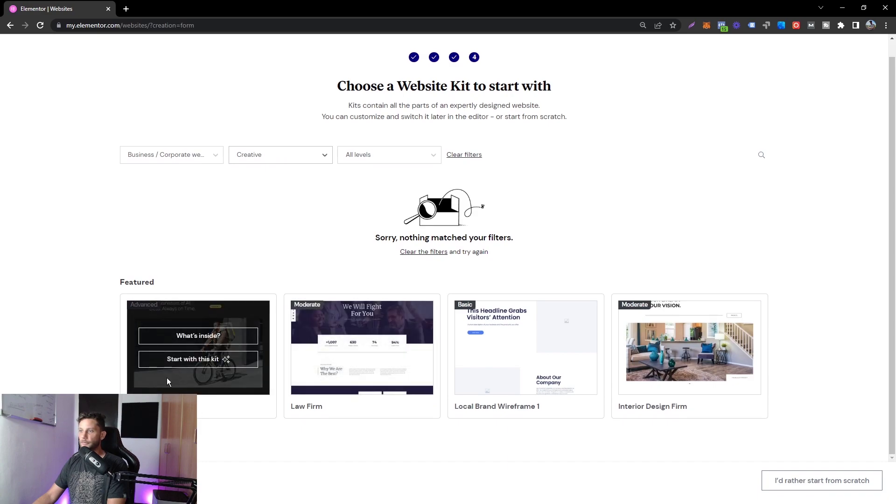
{"action": "left_click", "coordinate": [208, 340]}
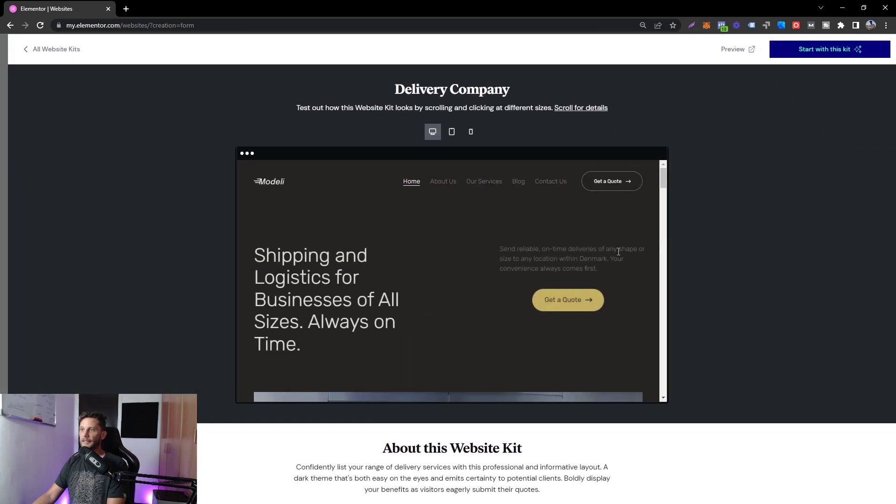
{"action": "mouse_move", "coordinate": [662, 184]}
{"action": "left_mouse_down"}
{"action": "mouse_move", "coordinate": [665, 290]}
{"action": "mouse_move", "coordinate": [648, 214]}
{"action": "mouse_move", "coordinate": [653, 168]}
{"action": "left_mouse_up"}
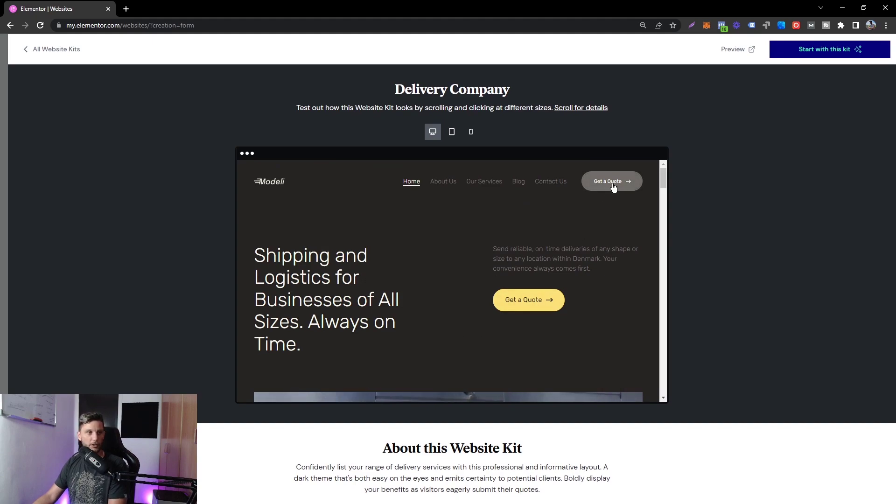
{"action": "mouse_move", "coordinate": [662, 176]}
{"action": "left_mouse_down"}
{"action": "mouse_move", "coordinate": [672, 233]}
{"action": "mouse_move", "coordinate": [673, 168]}
{"action": "left_mouse_up"}
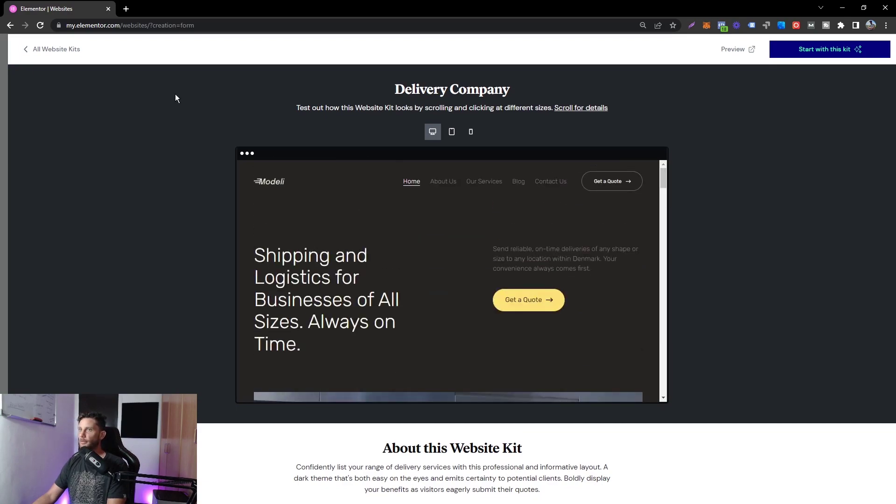
Return to All Website Kits and browse the category list without changing it.
{"action": "left_click", "coordinate": [55, 50]}
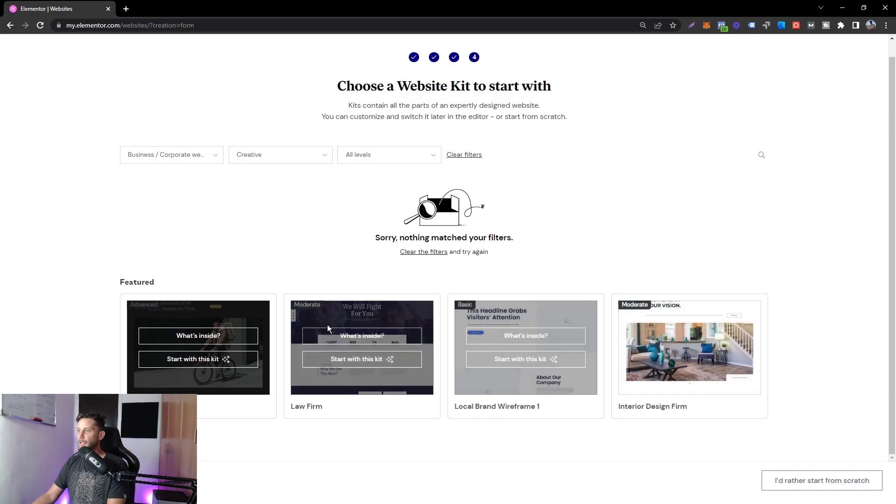
{"action": "left_click", "coordinate": [267, 153]}
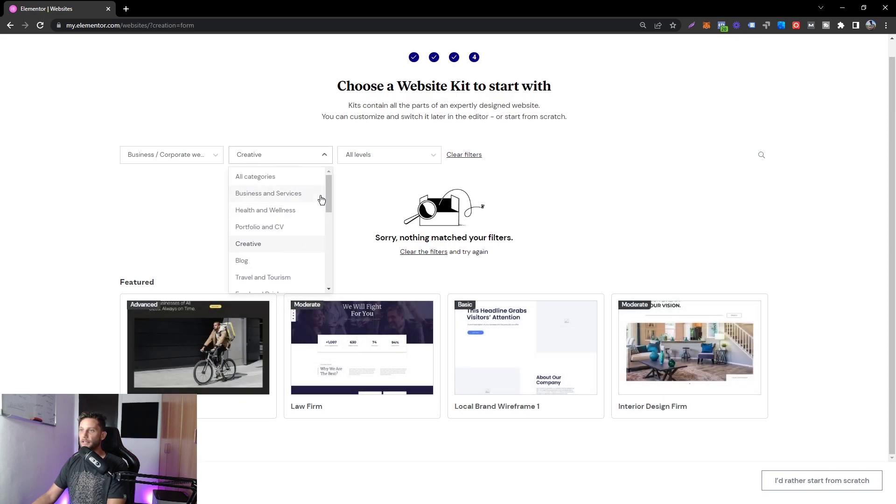
{"action": "left_click_drag", "start_coordinate": [329, 192], "coordinate": [318, 272]}
{"action": "scroll", "coordinate": [316, 262], "scroll_direction": "up", "scroll_amount": 8}
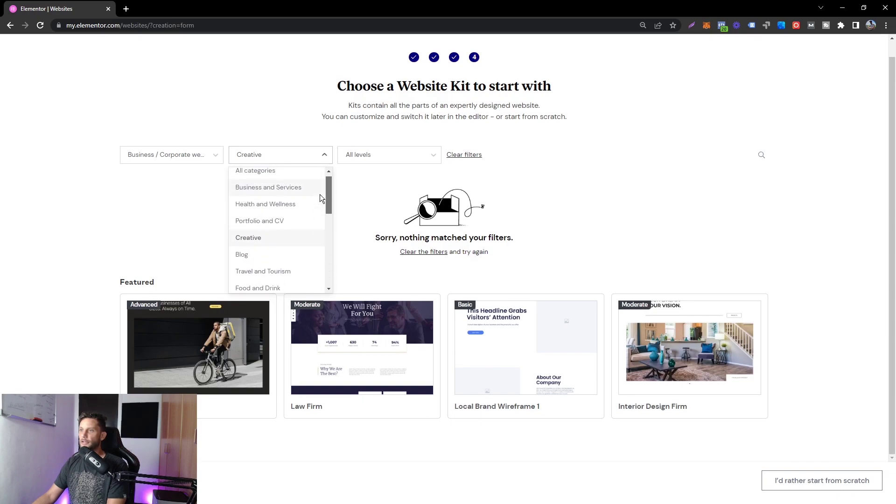
{"action": "left_click", "coordinate": [335, 240]}
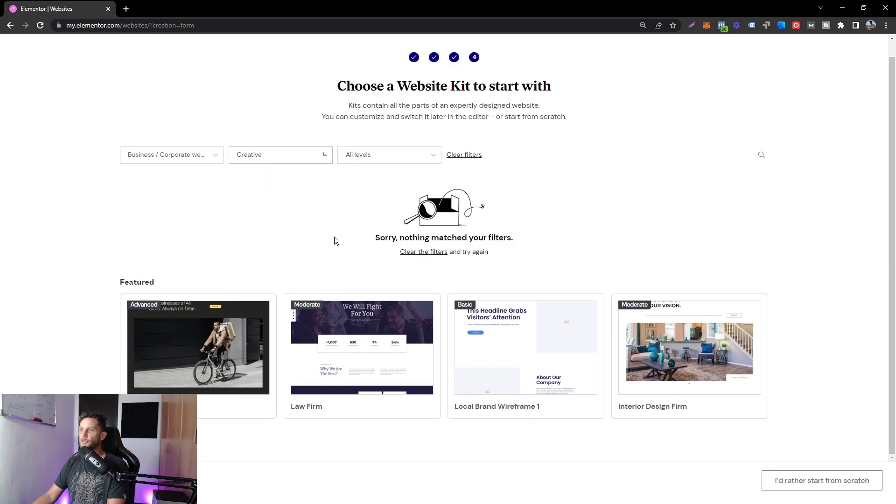
Try the Basic, Moderate and Advanced level filters, then reset levels to All levels.
{"action": "left_click", "coordinate": [379, 156]}
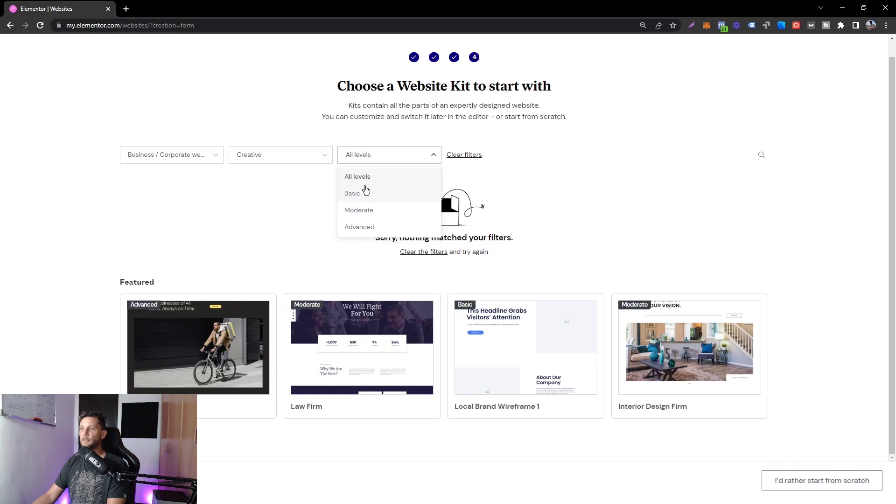
{"action": "left_click", "coordinate": [365, 191]}
{"action": "left_click", "coordinate": [385, 153]}
{"action": "left_click", "coordinate": [376, 210]}
{"action": "left_click", "coordinate": [392, 153]}
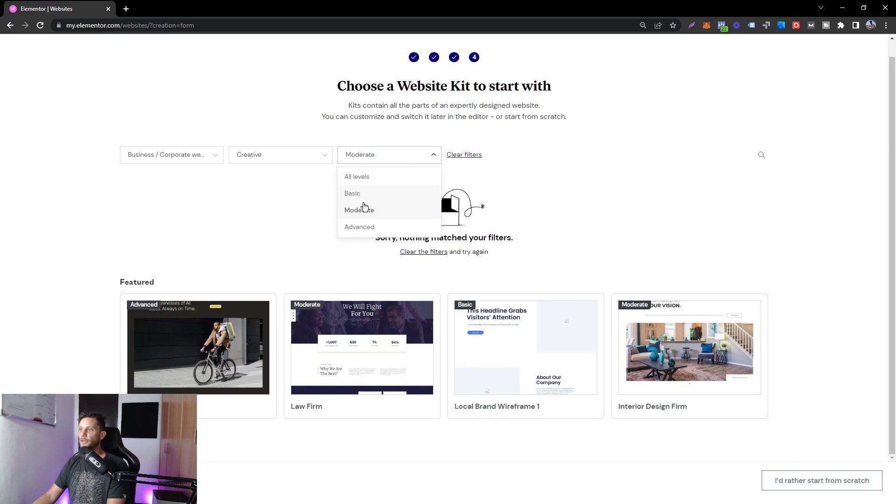
{"action": "left_click", "coordinate": [366, 227]}
{"action": "left_click", "coordinate": [384, 154]}
{"action": "left_click", "coordinate": [367, 175]}
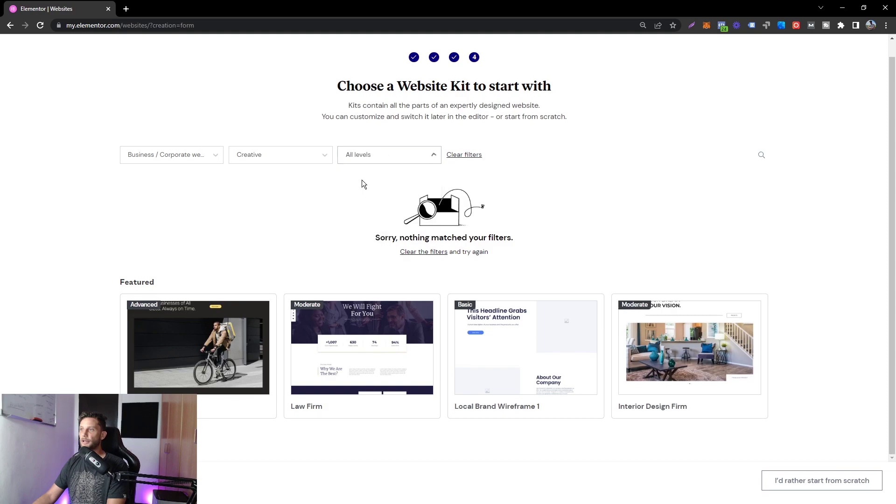
Reset the kit category filter to All categories.
{"action": "mouse_move", "coordinate": [196, 328]}
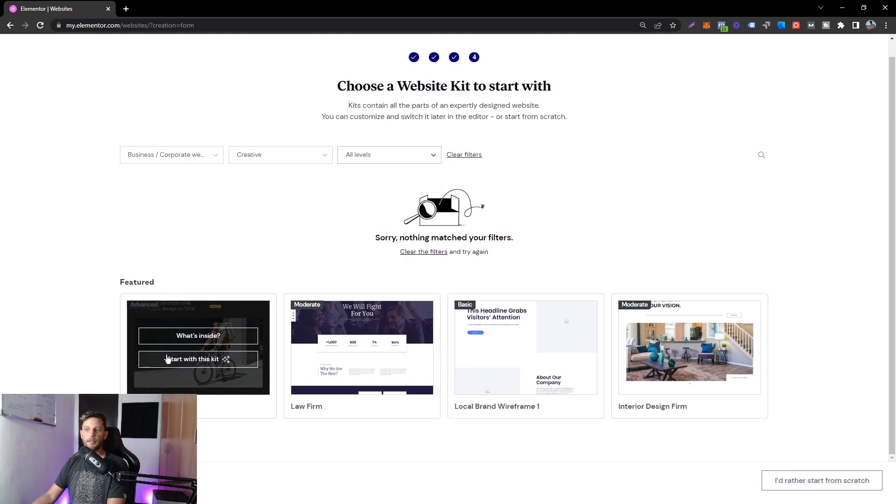
{"action": "left_click", "coordinate": [264, 158]}
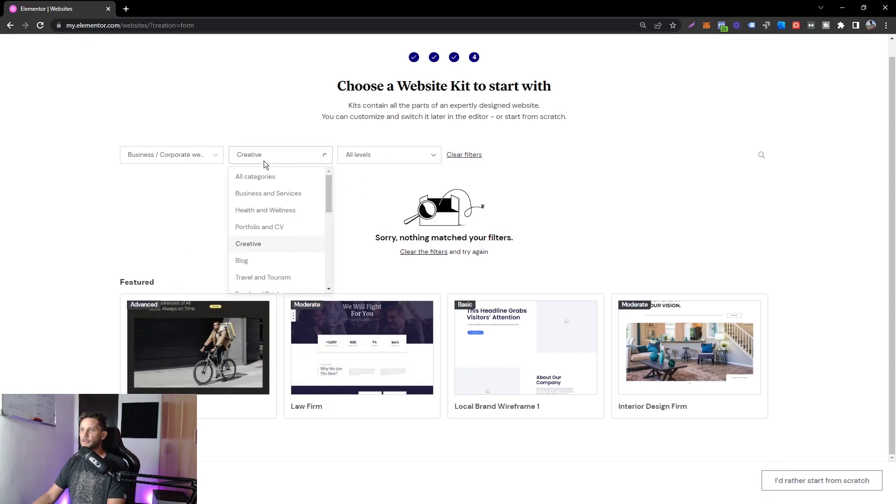
{"action": "left_click", "coordinate": [306, 182]}
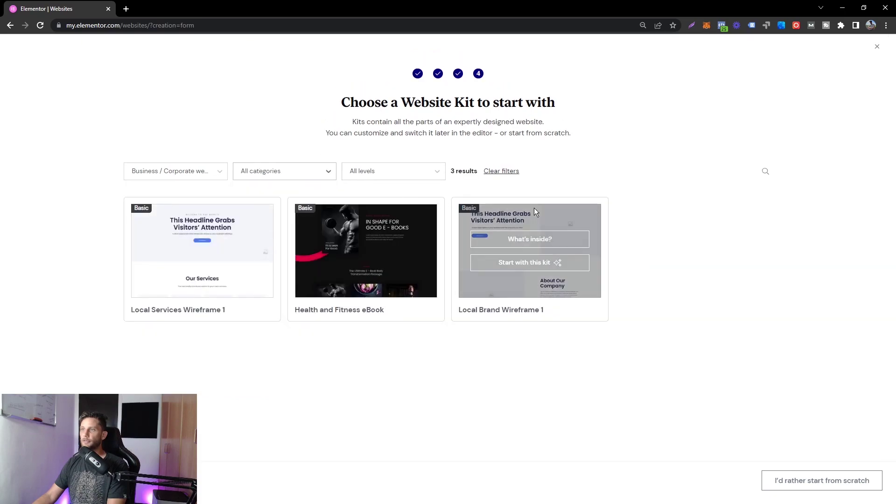
{"action": "left_click", "coordinate": [208, 171]}
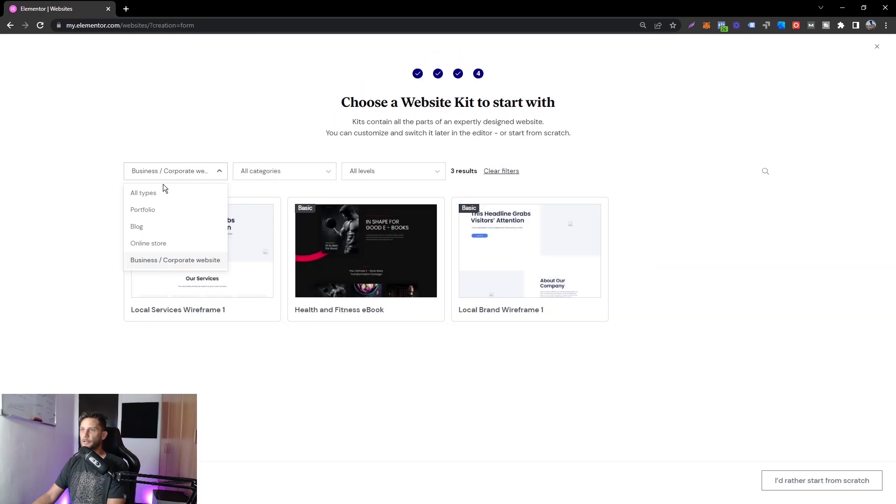
{"action": "left_click", "coordinate": [160, 195]}
{"action": "scroll", "coordinate": [423, 227], "scroll_direction": "down", "scroll_amount": 6}
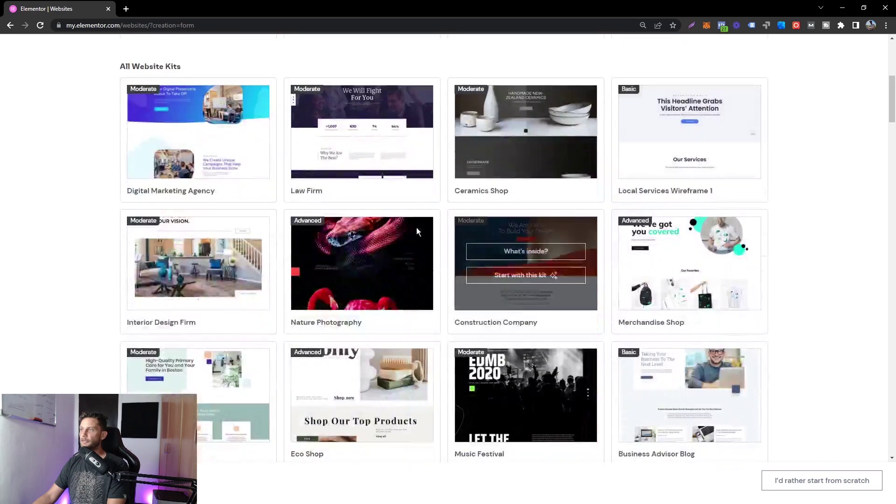
{"action": "scroll", "coordinate": [245, 189], "scroll_direction": "up", "scroll_amount": 7}
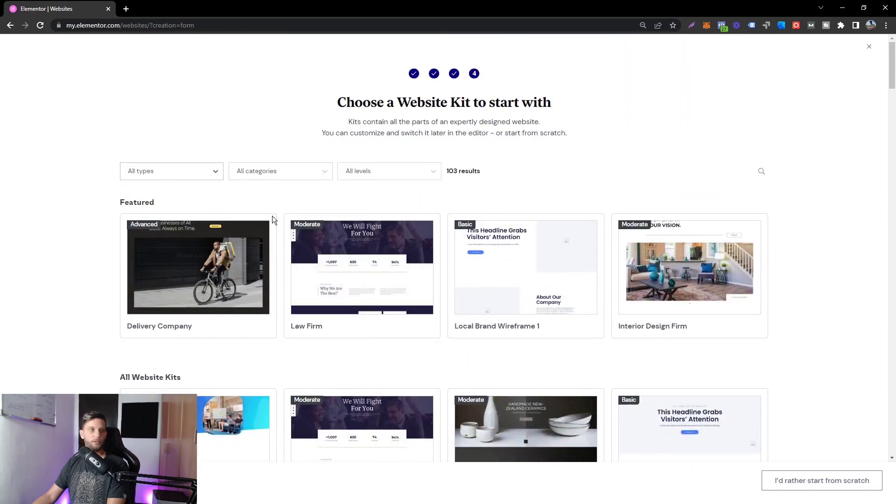
{"action": "scroll", "coordinate": [284, 234], "scroll_direction": "down", "scroll_amount": 6}
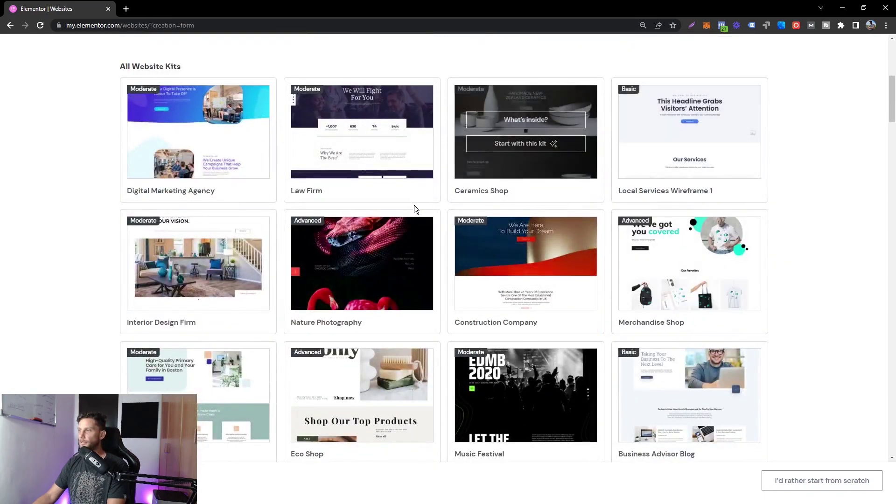
{"action": "scroll", "coordinate": [327, 210], "scroll_direction": "down", "scroll_amount": 7}
{"action": "scroll", "coordinate": [178, 236], "scroll_direction": "down", "scroll_amount": 3}
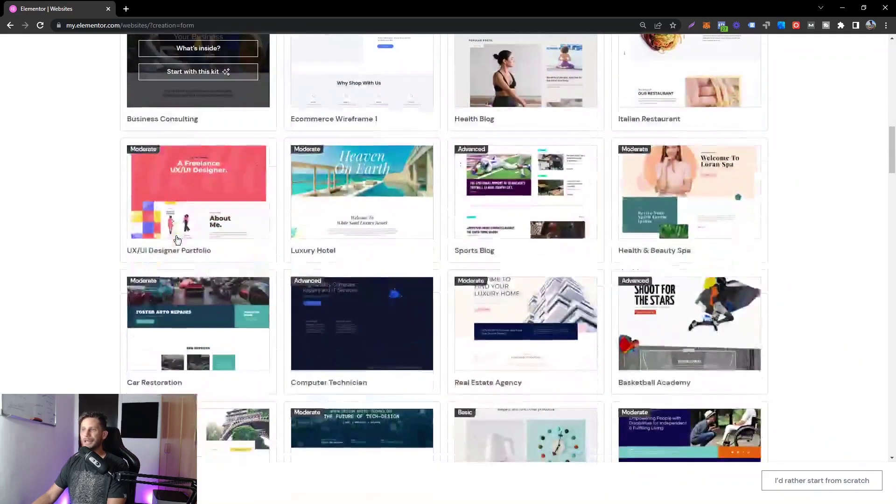
{"action": "scroll", "coordinate": [838, 212], "scroll_direction": "down", "scroll_amount": 13}
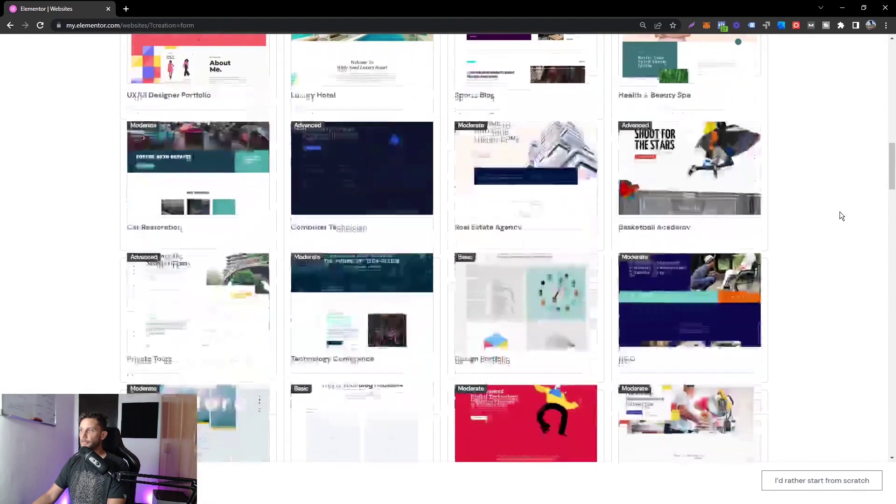
{"action": "scroll", "coordinate": [839, 212], "scroll_direction": "down", "scroll_amount": 10}
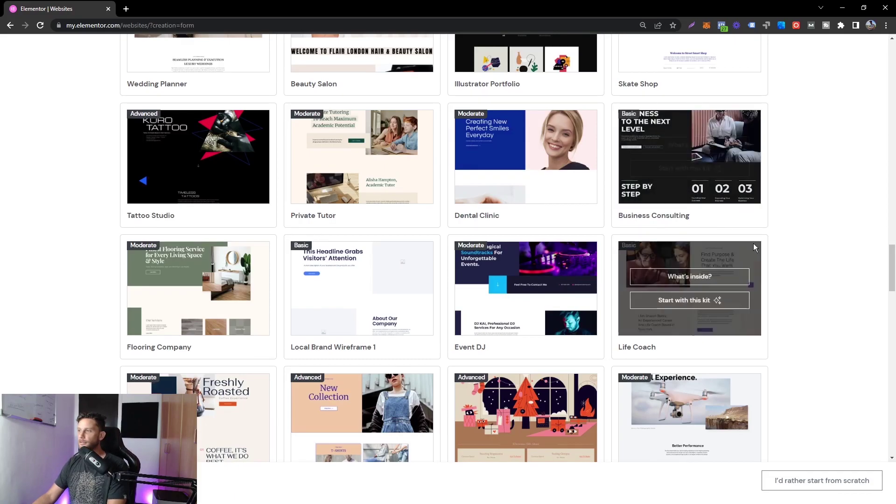
{"action": "scroll", "coordinate": [621, 250], "scroll_direction": "down", "scroll_amount": 18}
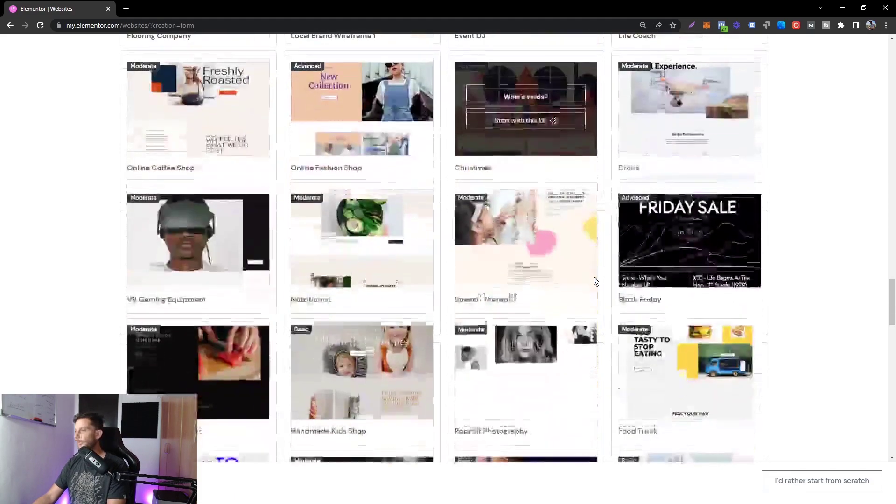
{"action": "scroll", "coordinate": [502, 266], "scroll_direction": "up", "scroll_amount": 20}
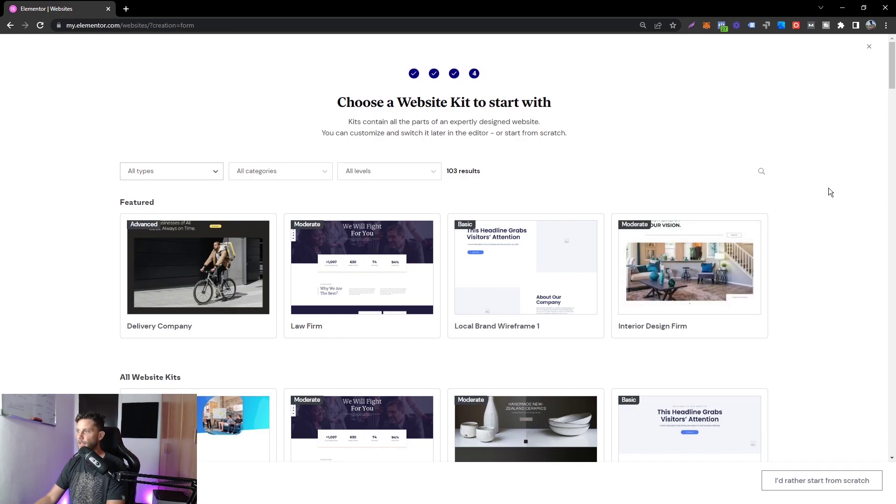
{"action": "scroll", "coordinate": [828, 188], "scroll_direction": "down", "scroll_amount": 3}
{"action": "scroll", "coordinate": [310, 312], "scroll_direction": "down", "scroll_amount": 3}
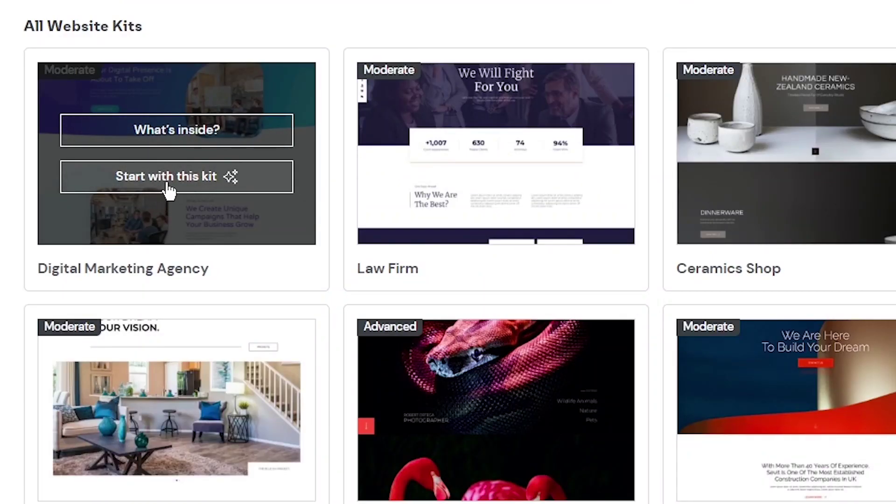
Build the new site from the Digital Marketing Agency kit and wait for 'Ta-da! Your site is ready'.
{"action": "left_click", "coordinate": [168, 186]}
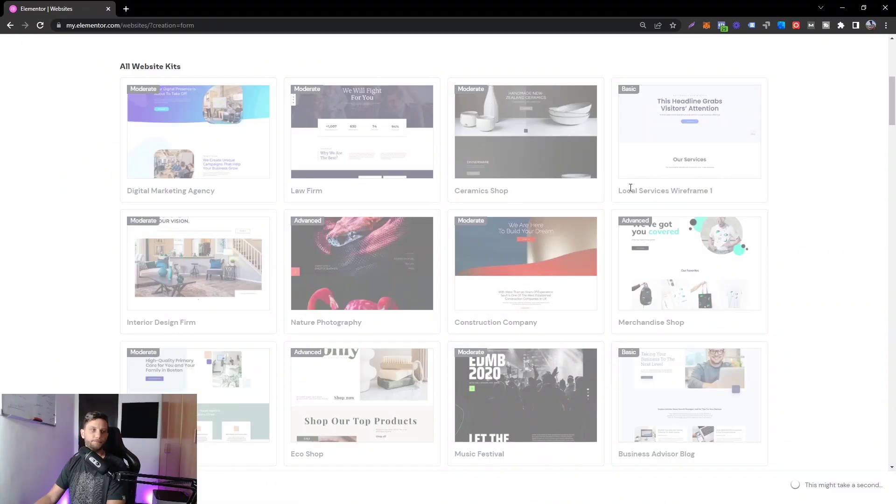
{"action": "scroll", "coordinate": [713, 261], "scroll_direction": "up", "scroll_amount": 3}
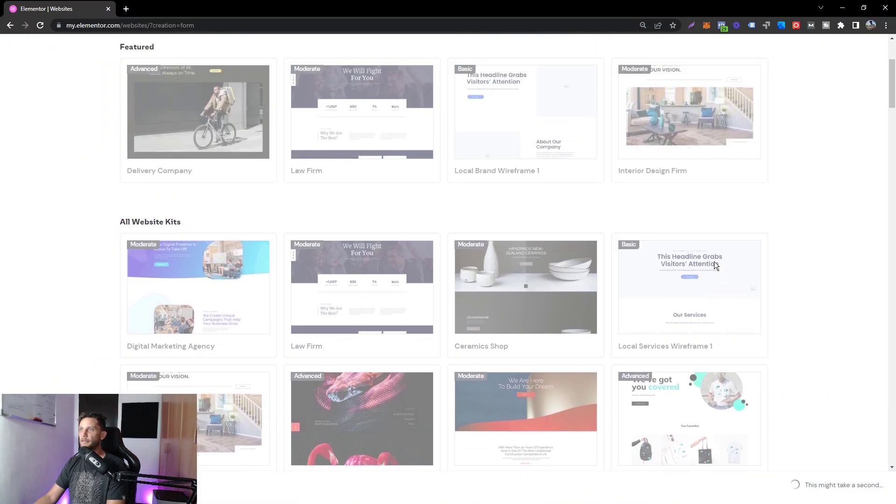
{"action": "scroll", "coordinate": [713, 261], "scroll_direction": "up", "scroll_amount": 3}
{"action": "scroll", "coordinate": [724, 212], "scroll_direction": "down", "scroll_amount": 6}
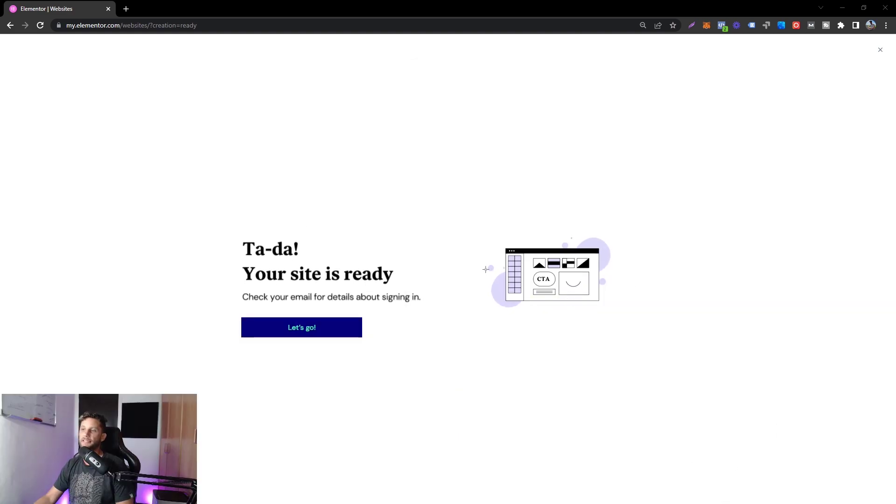
Continue to the websites list and open the new site's WordPress dashboard in a new tab.
{"action": "left_click", "coordinate": [290, 333]}
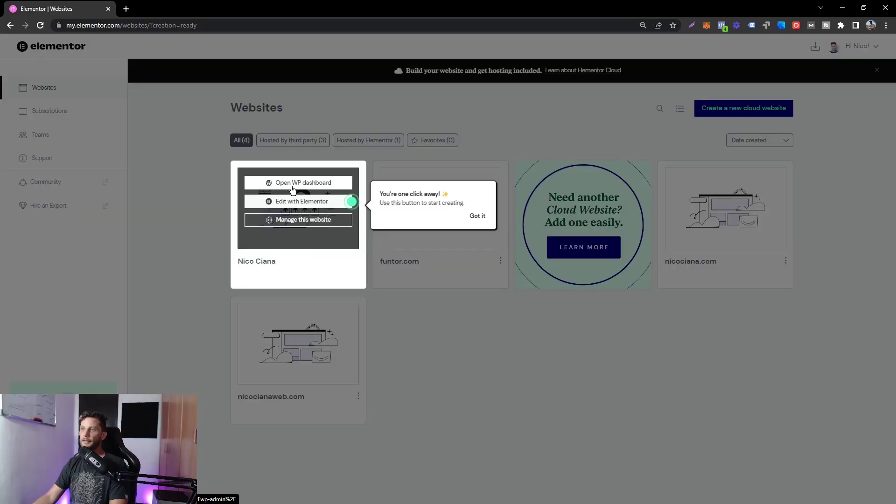
{"action": "left_click", "coordinate": [193, 148]}
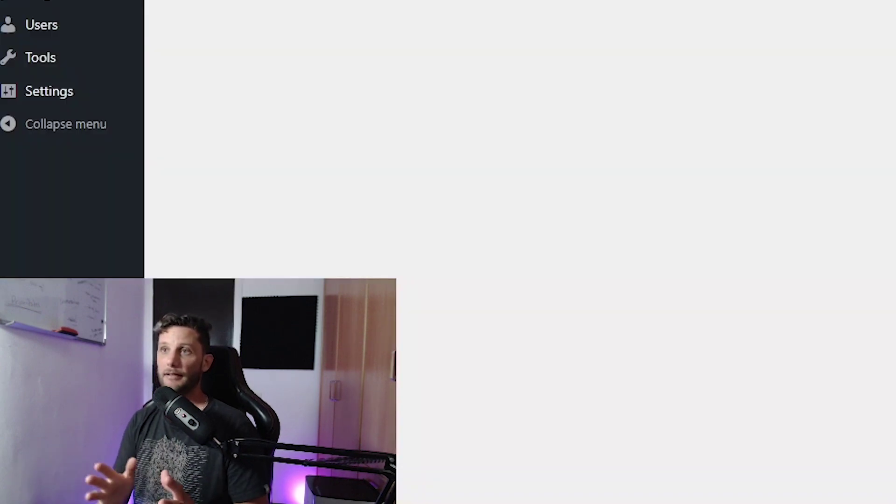
{"action": "scroll", "coordinate": [530, 196], "scroll_direction": "down", "scroll_amount": 5}
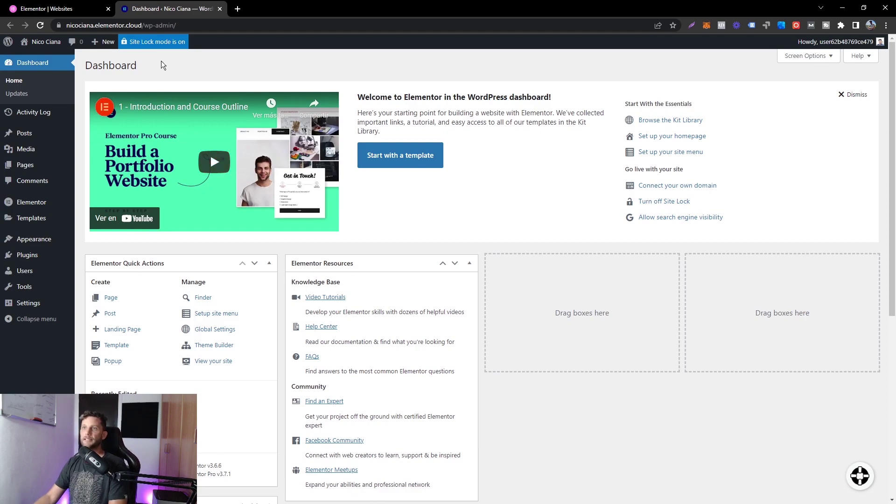
Inspect the full wp-admin web address, then go to Settings > General.
{"action": "left_click", "coordinate": [72, 26]}
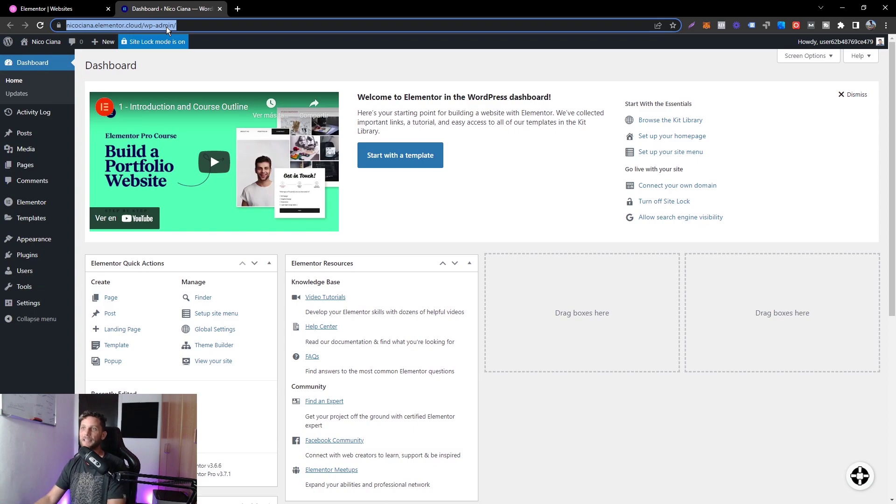
{"action": "left_click", "coordinate": [231, 27]}
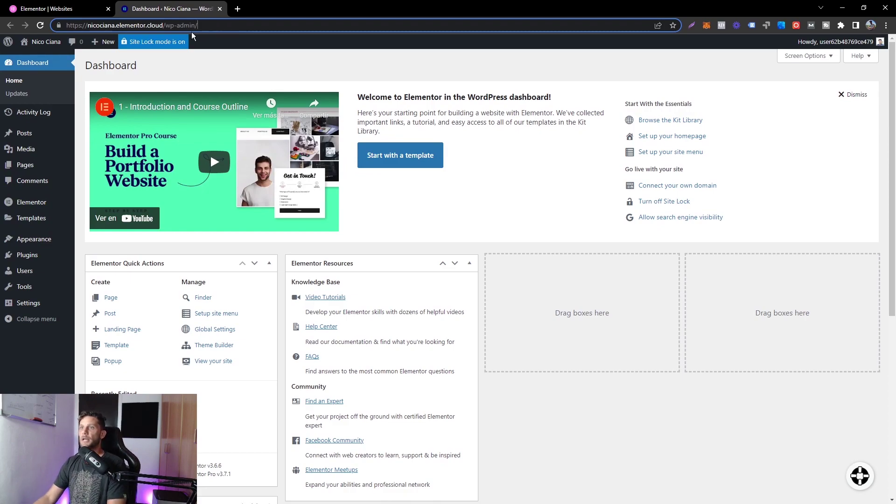
{"action": "triple_click", "coordinate": [220, 26]}
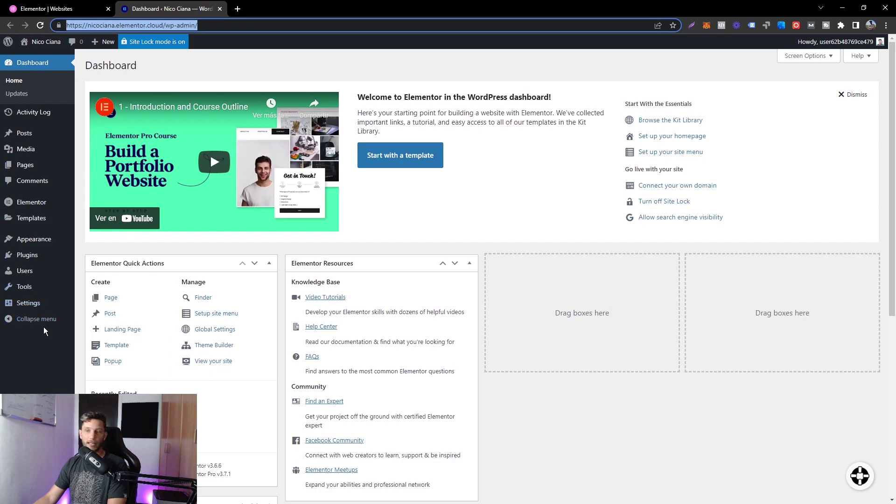
{"action": "mouse_move", "coordinate": [38, 310]}
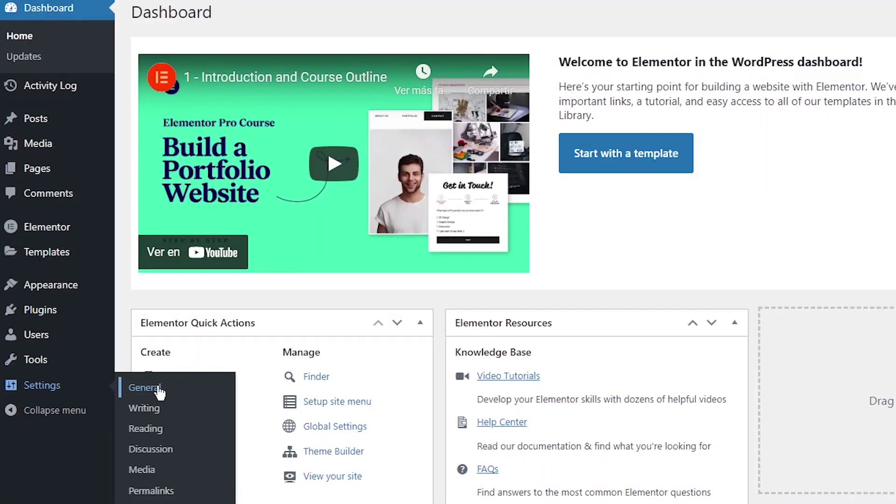
{"action": "left_click", "coordinate": [172, 392]}
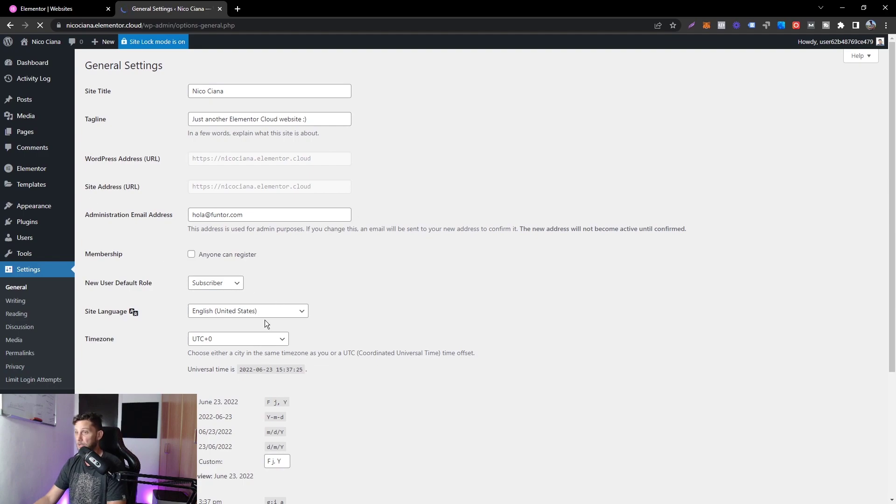
Set Site Language to Español and save the General Settings.
{"action": "left_click", "coordinate": [260, 315]}
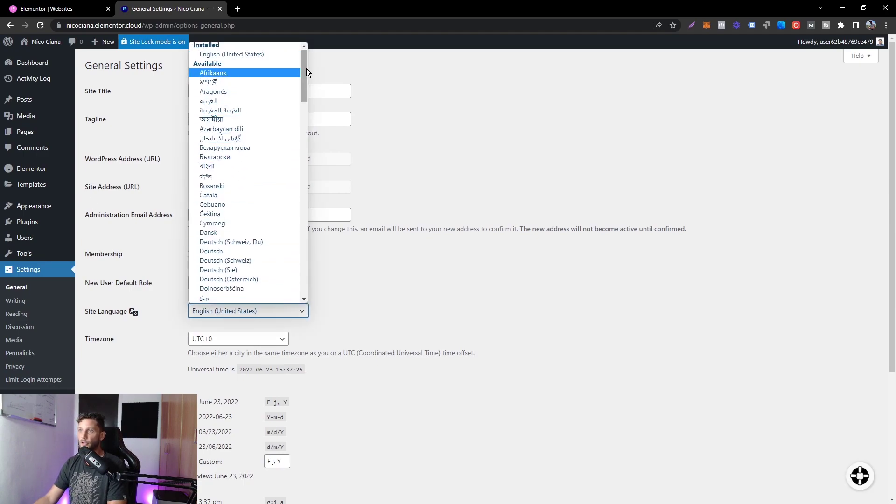
{"action": "left_click_drag", "start_coordinate": [306, 74], "coordinate": [312, 126]}
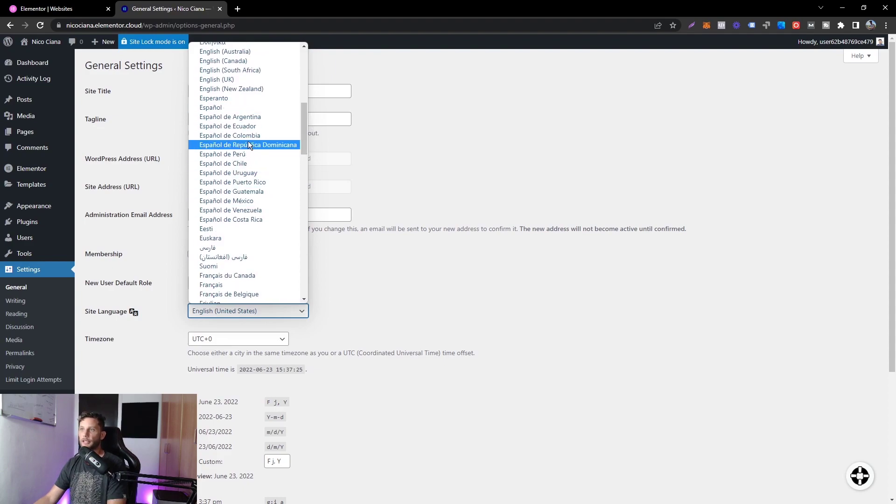
{"action": "left_click", "coordinate": [249, 106]}
{"action": "scroll", "coordinate": [380, 306], "scroll_direction": "down", "scroll_amount": 3}
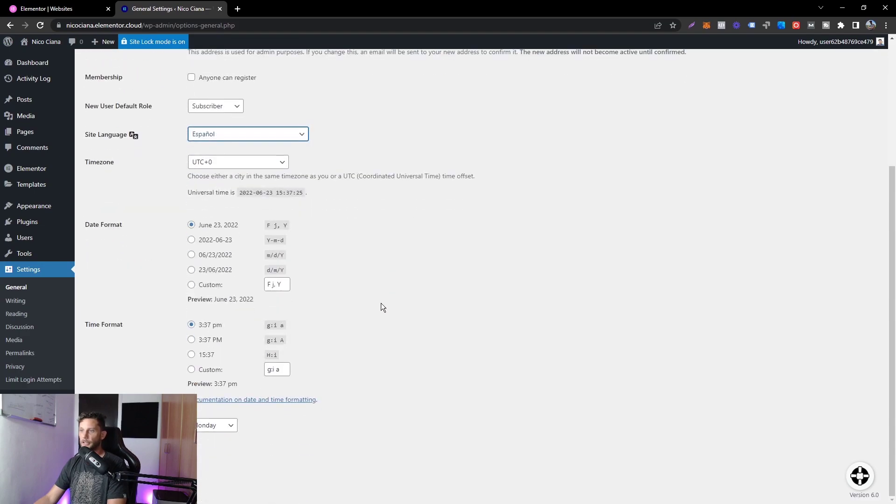
{"action": "key", "text": "Return"}
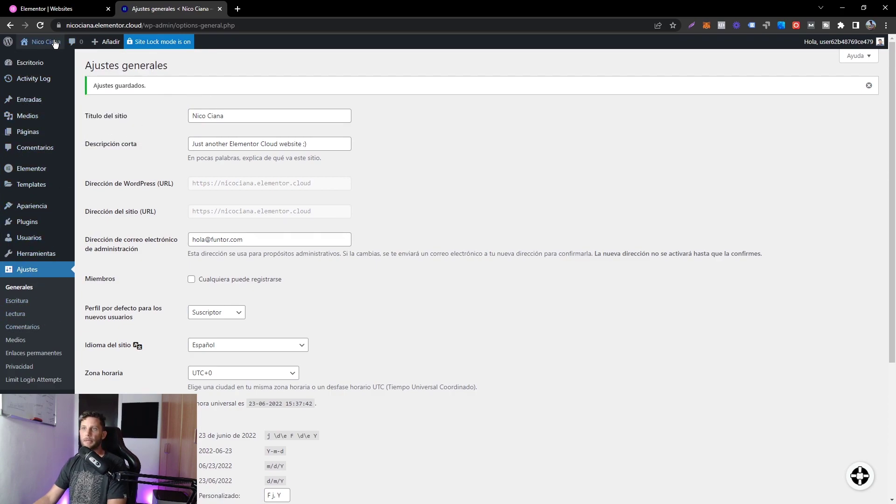
Open 'Visitar el sitio' from the admin bar in a new browser tab.
{"action": "mouse_move", "coordinate": [50, 43]}
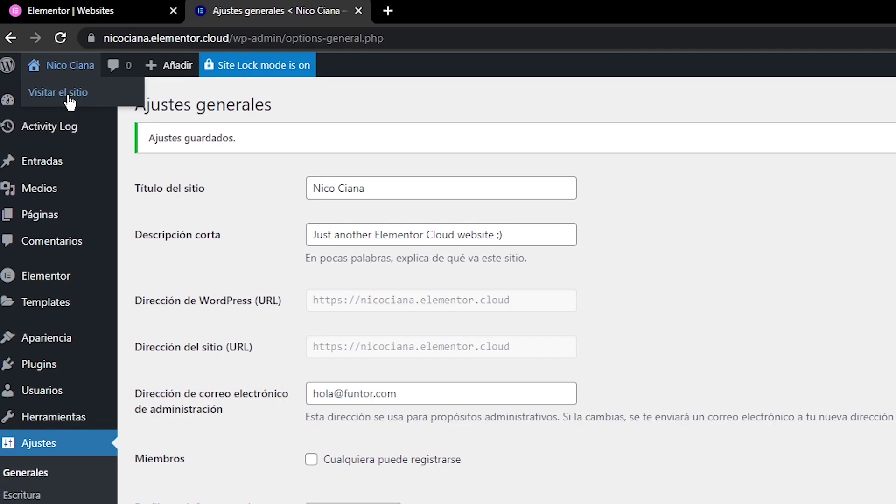
{"action": "right_click", "coordinate": [70, 100]}
{"action": "left_click", "coordinate": [102, 115]}
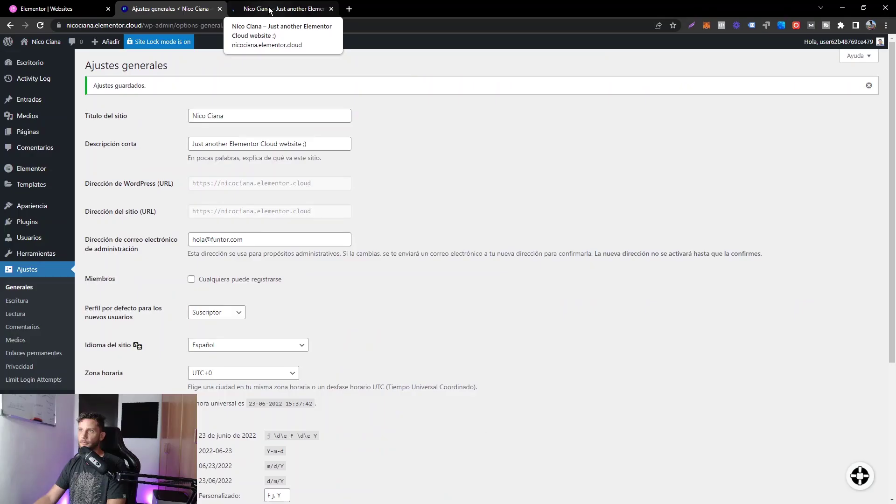
{"action": "left_click", "coordinate": [269, 10]}
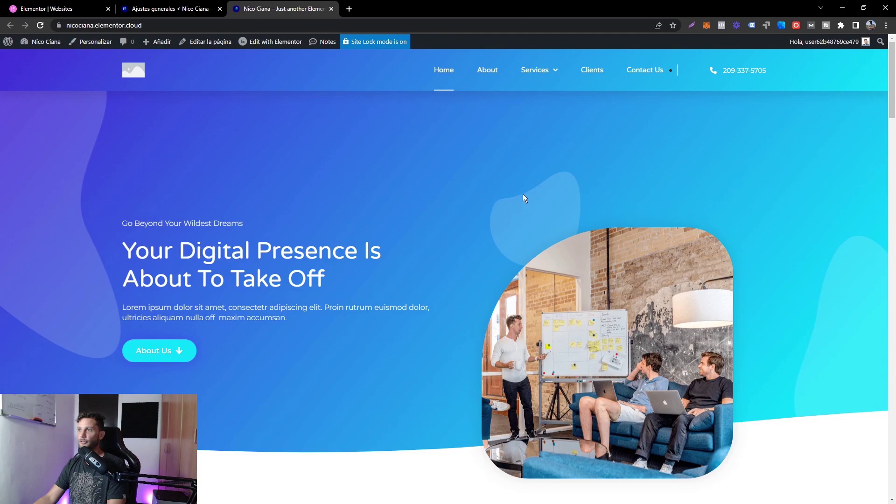
{"action": "scroll", "coordinate": [221, 131], "scroll_direction": "down", "scroll_amount": 15}
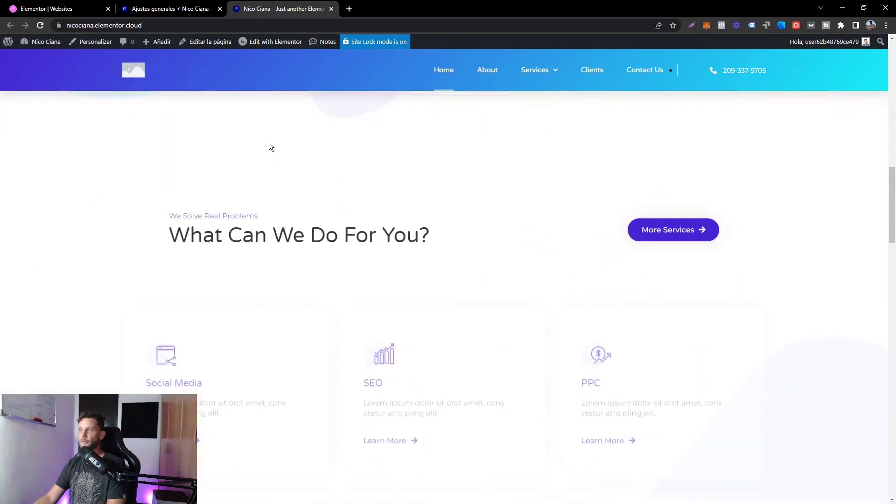
{"action": "scroll", "coordinate": [273, 165], "scroll_direction": "down", "scroll_amount": 10}
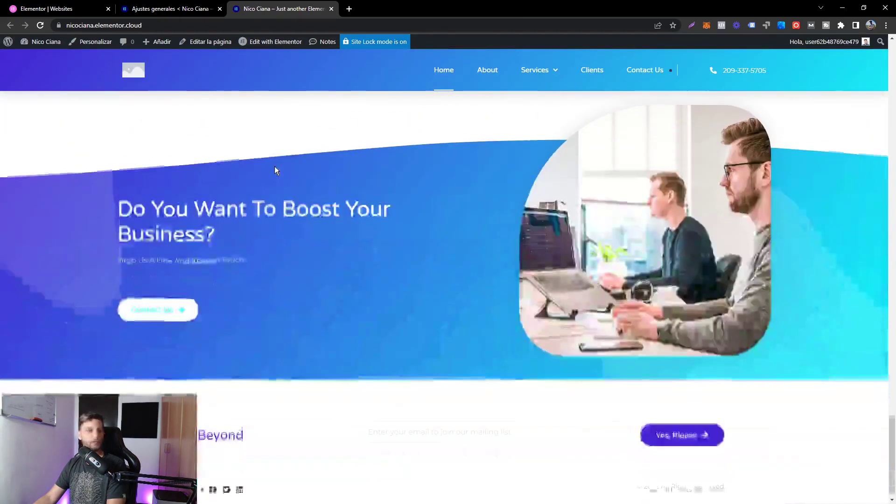
{"action": "scroll", "coordinate": [275, 170], "scroll_direction": "up", "scroll_amount": 20}
{"action": "scroll", "coordinate": [274, 170], "scroll_direction": "up", "scroll_amount": 6}
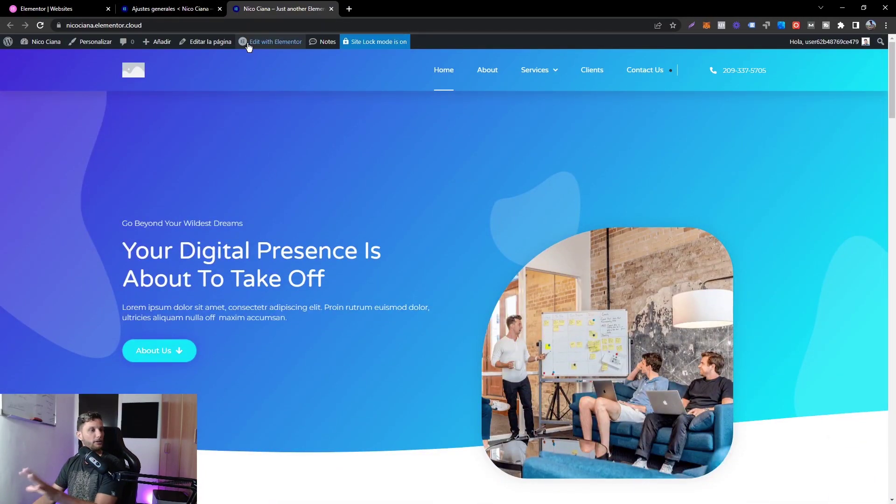
{"action": "scroll", "coordinate": [499, 152], "scroll_direction": "down", "scroll_amount": 8}
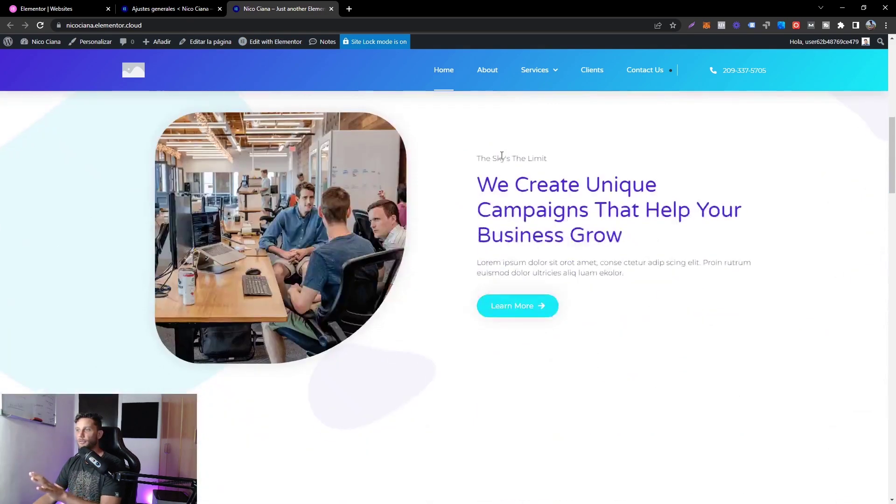
{"action": "scroll", "coordinate": [496, 156], "scroll_direction": "down", "scroll_amount": 3}
{"action": "scroll", "coordinate": [497, 158], "scroll_direction": "up", "scroll_amount": 12}
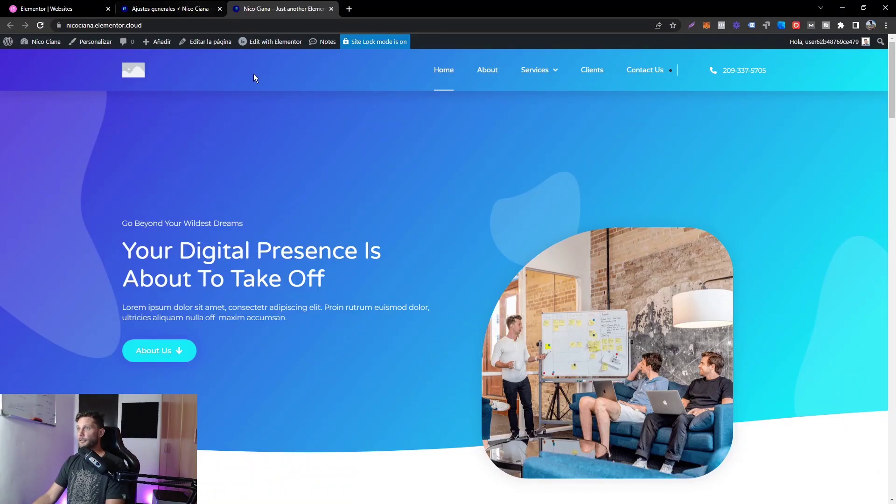
{"action": "left_click", "coordinate": [201, 9]}
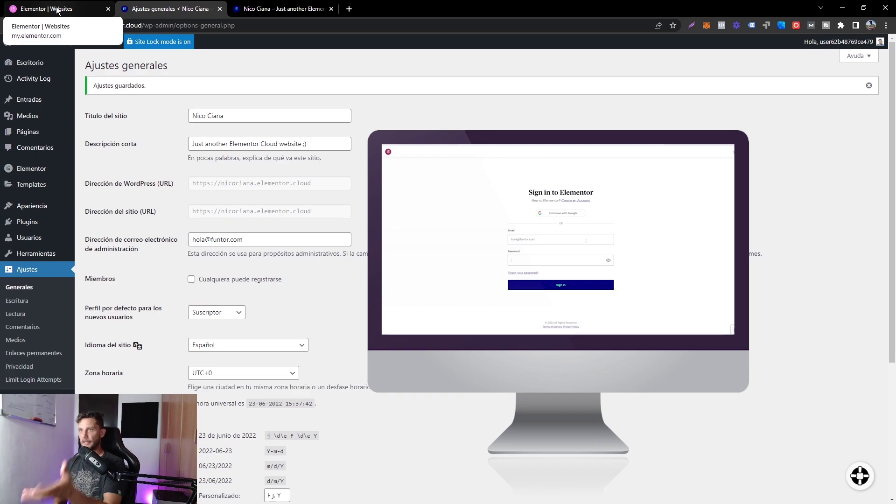
Go to Usuarios > Todos los usuarios and start 'Añadir nuevo'.
{"action": "mouse_move", "coordinate": [68, 243]}
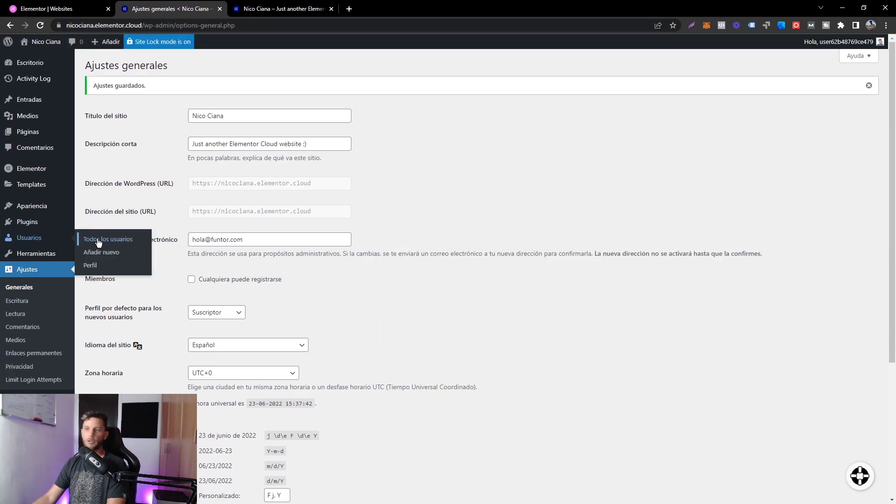
{"action": "left_click", "coordinate": [98, 241]}
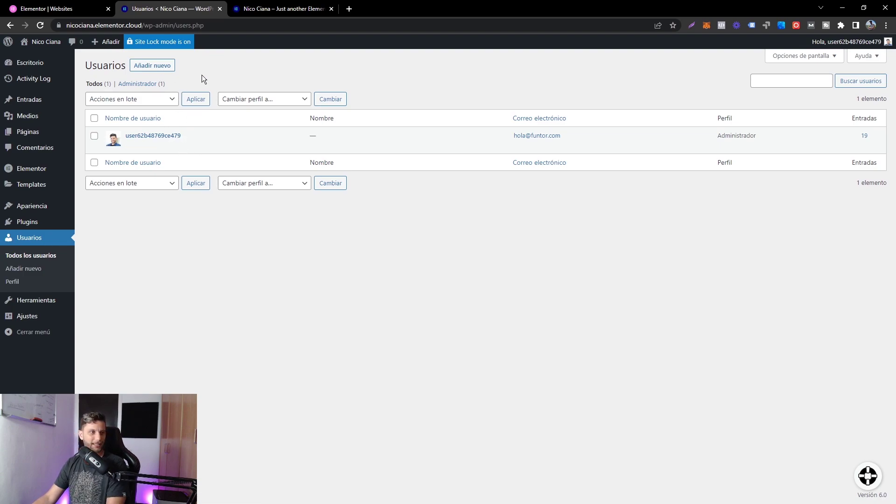
{"action": "left_click", "coordinate": [163, 70]}
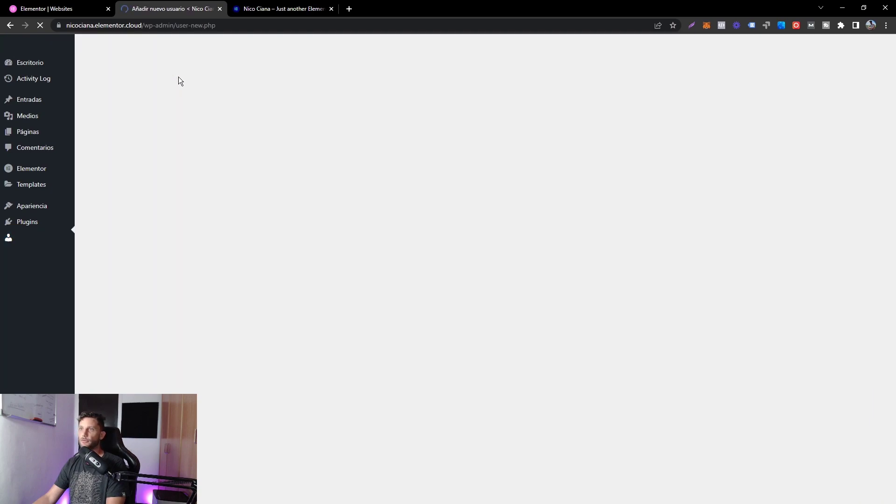
Enter the new user's username, move to the e-mail field, and replace the generated password with a custom one.
{"action": "left_click", "coordinate": [232, 112]}
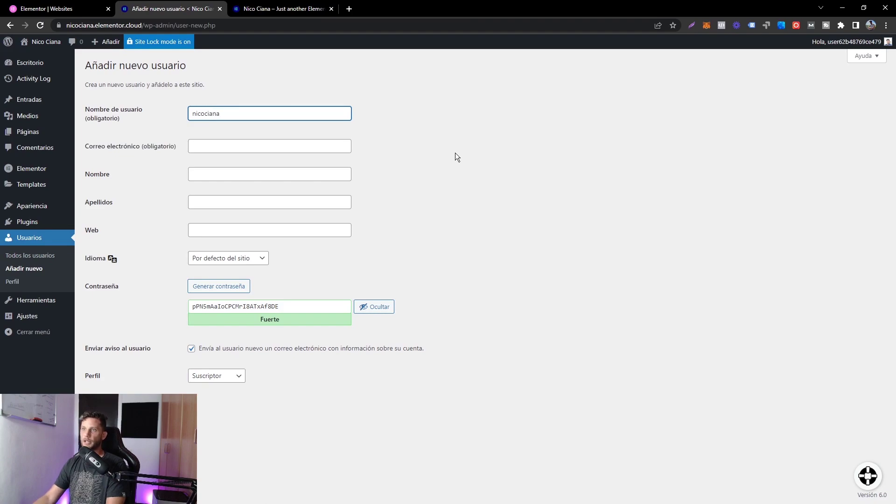
{"action": "left_click", "coordinate": [235, 148]}
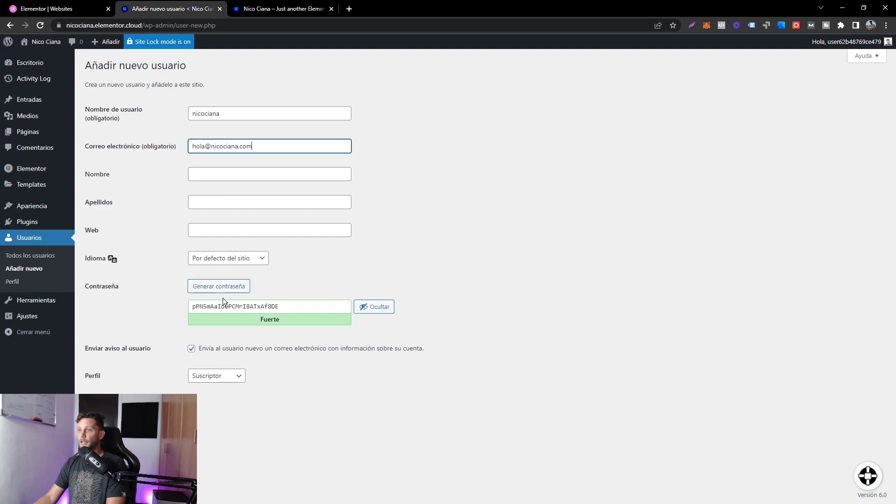
{"action": "left_click_drag", "start_coordinate": [297, 312], "coordinate": [100, 304]}
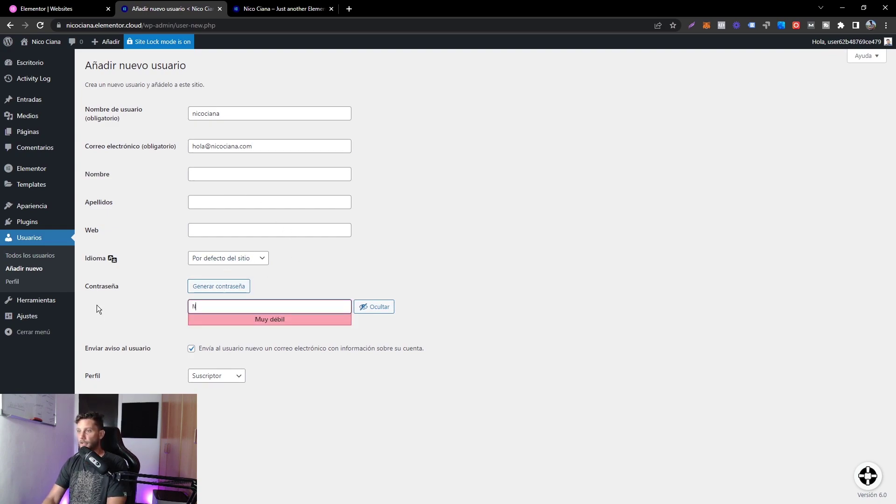
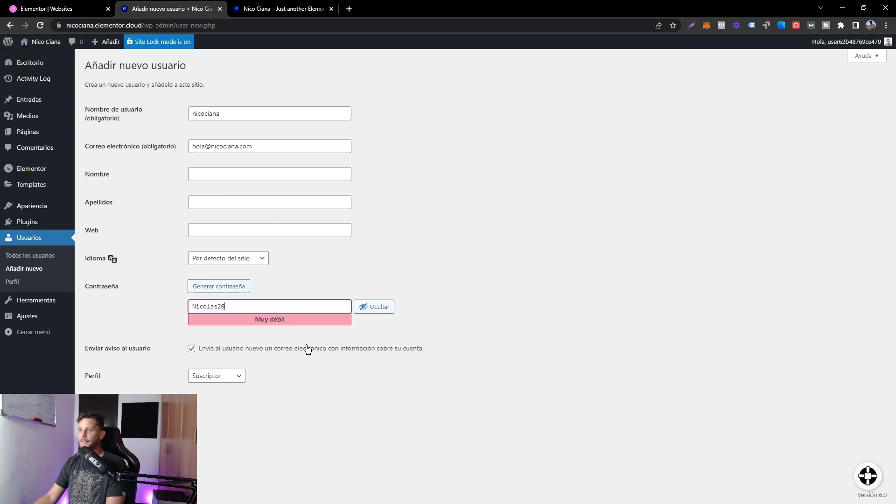
{"action": "key", "text": "ctrl+a"}
{"action": "mouse_move", "coordinate": [54, 308]}
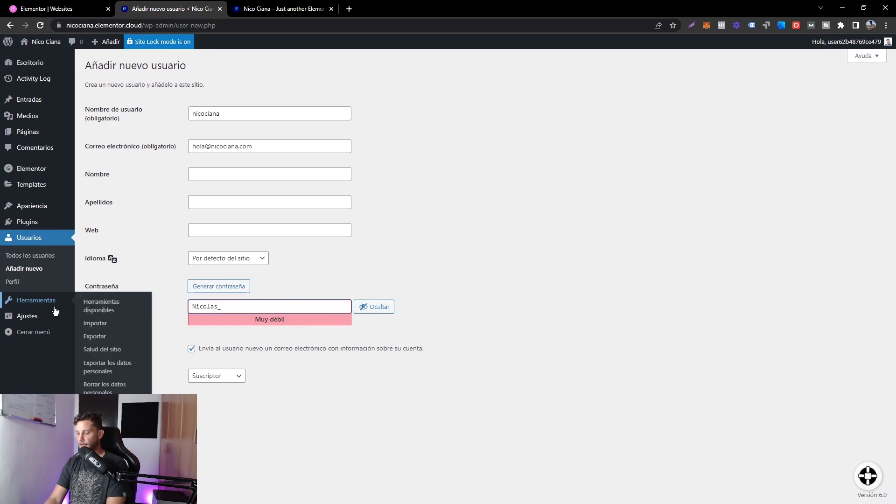
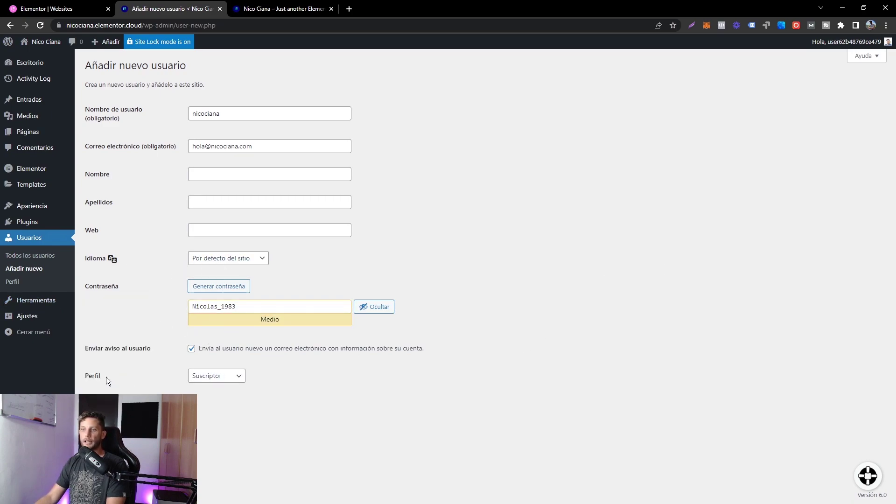
Set the Perfil to Administrador and create the user with Añadir nuevo usuario.
{"action": "left_click", "coordinate": [205, 377]}
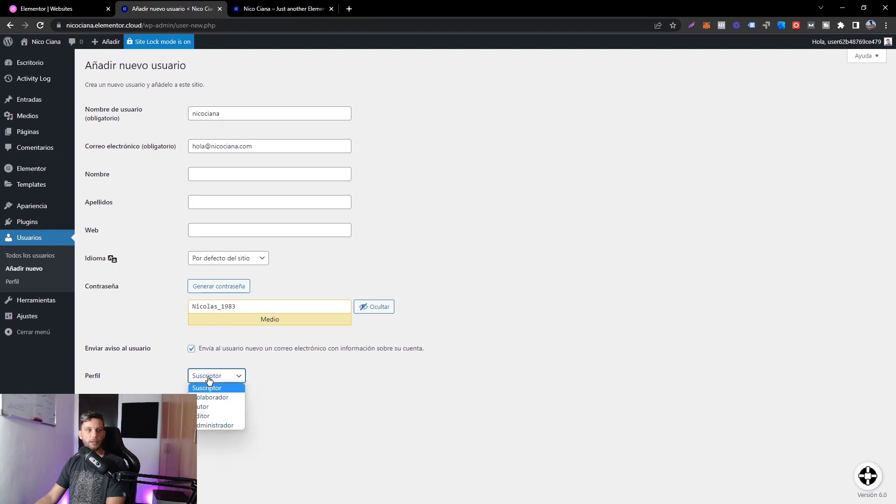
{"action": "left_click", "coordinate": [200, 424]}
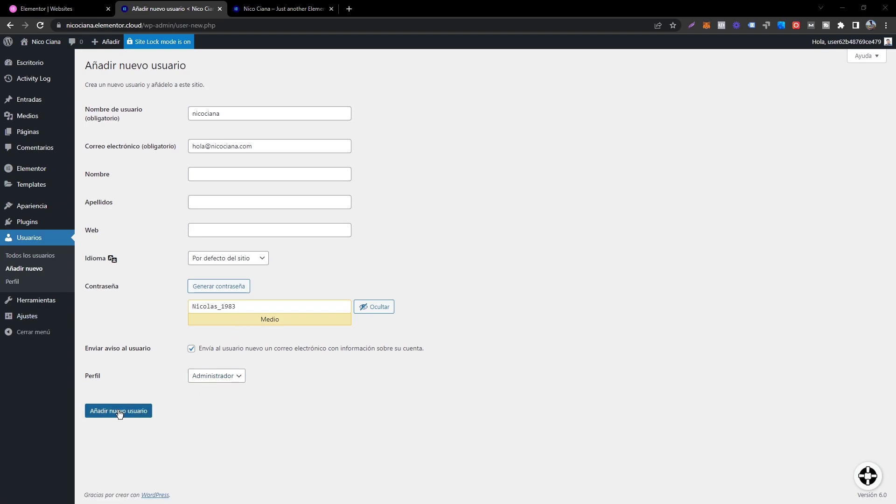
{"action": "left_click", "coordinate": [119, 412]}
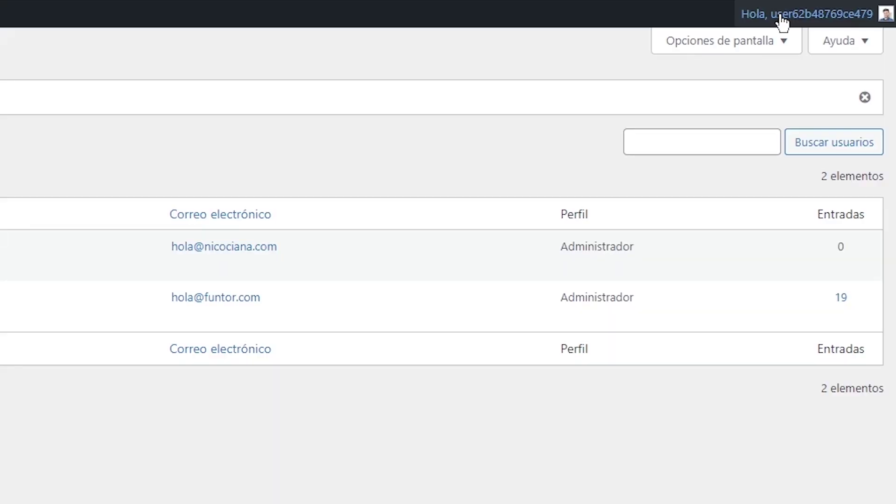
Log out with Salir from the 'Hola, …' account menu.
{"action": "mouse_move", "coordinate": [832, 42]}
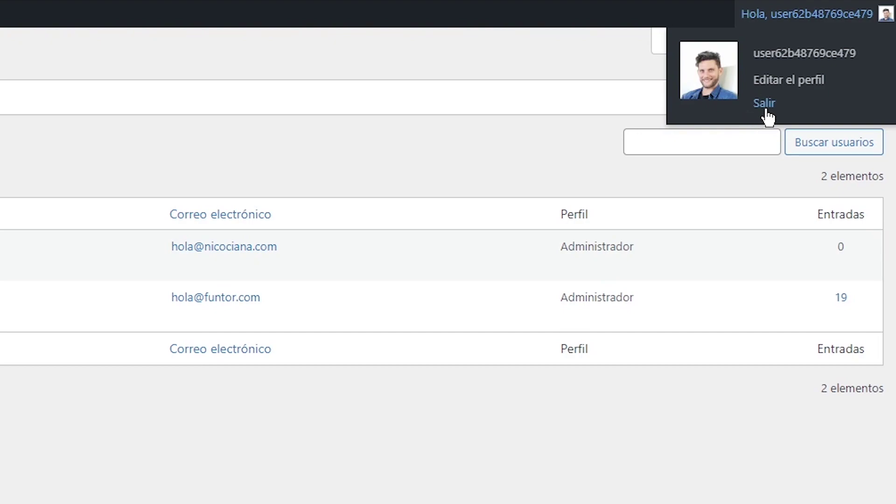
{"action": "left_click", "coordinate": [765, 112]}
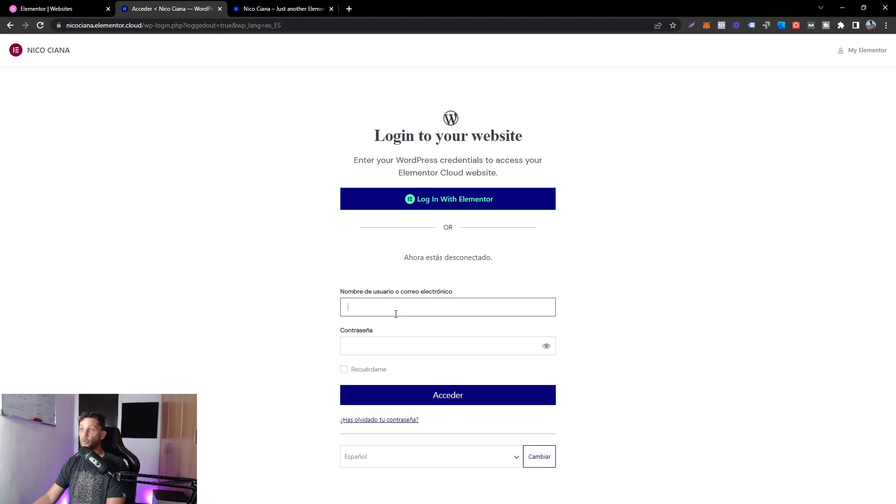
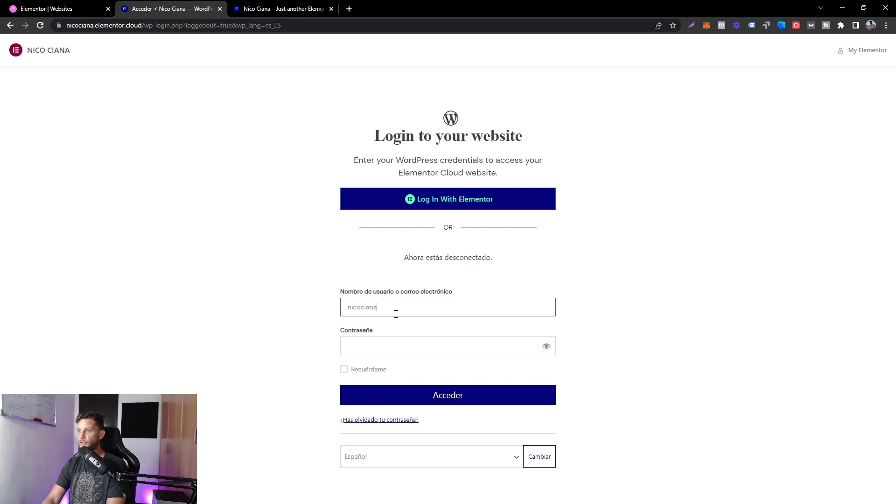
Sign in with the new user's username and password and submit with Acceder.
{"action": "key", "text": "Tab"}
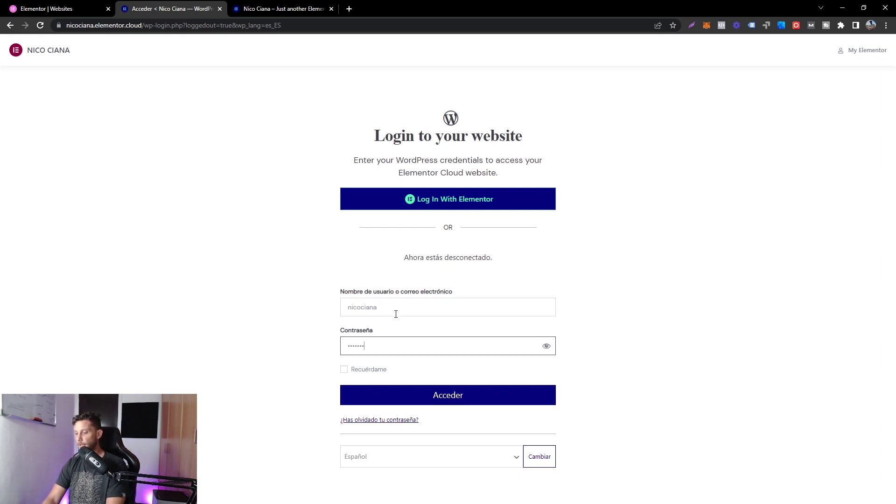
{"action": "key", "text": "BackSpace"}
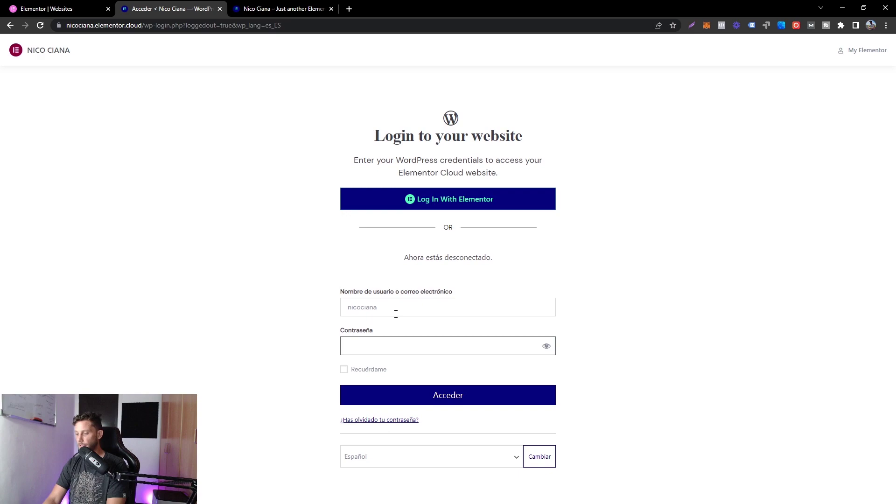
{"action": "type", "text": "•••"}
{"action": "key", "text": "ctrl+a"}
{"action": "type", "text": "•••••••"}
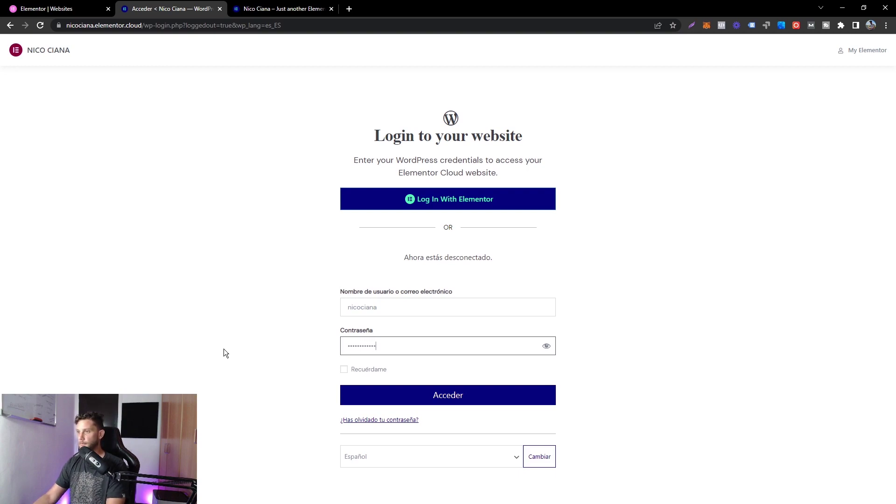
{"action": "left_click", "coordinate": [425, 393]}
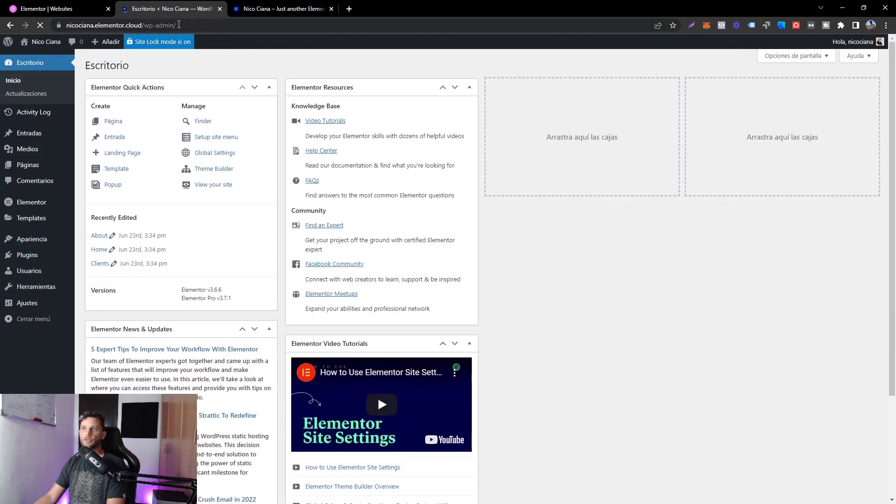
Collapse the Elementor Resources, Quick Actions, News & Updates and Video Tutorials boxes.
{"action": "left_click_drag", "start_coordinate": [189, 29], "coordinate": [66, 28]}
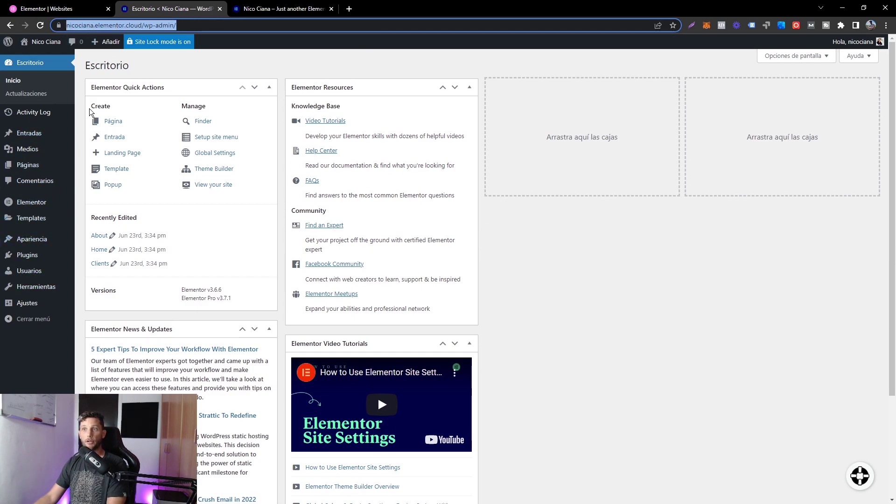
{"action": "mouse_move", "coordinate": [41, 273]}
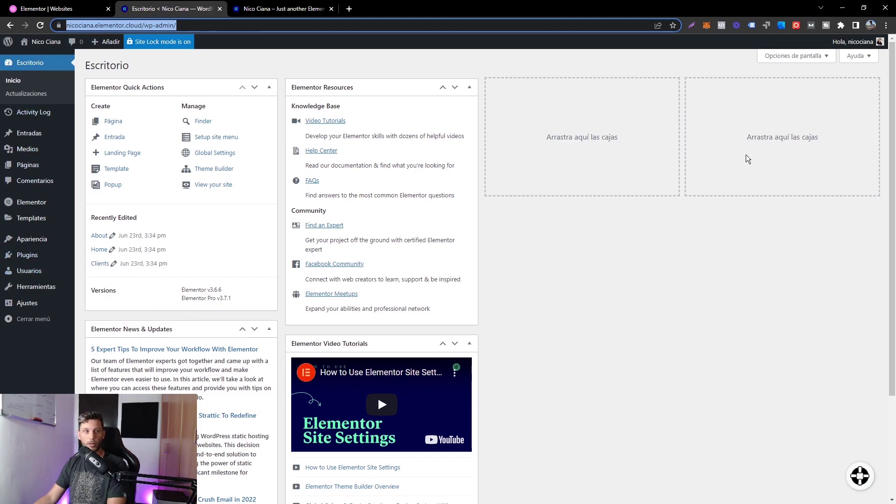
{"action": "mouse_move", "coordinate": [855, 45]}
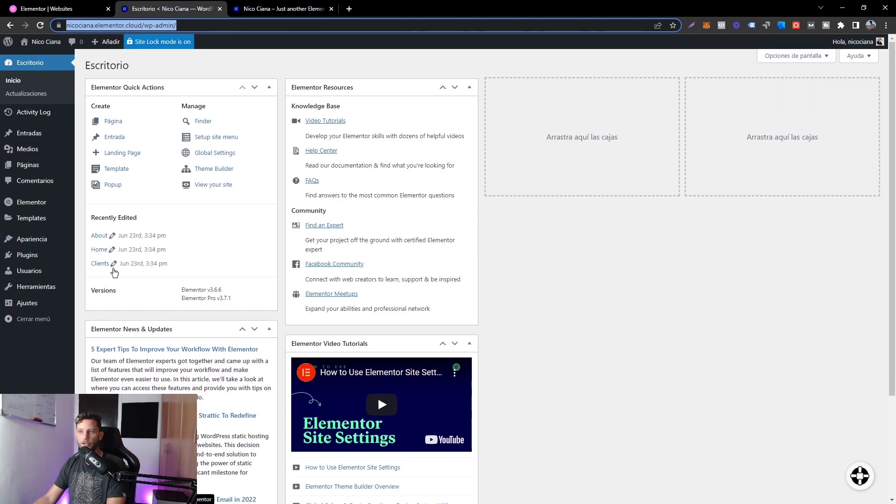
{"action": "left_click", "coordinate": [460, 89]}
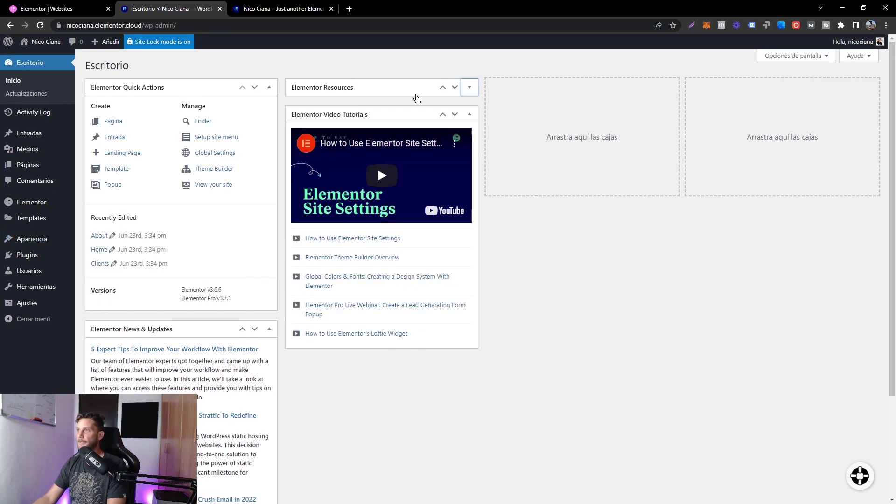
{"action": "left_click", "coordinate": [269, 88]}
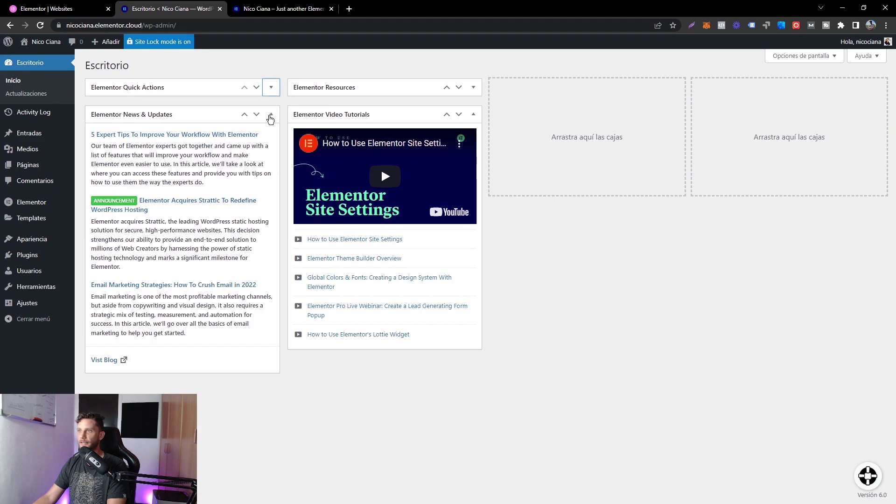
{"action": "left_click", "coordinate": [271, 115]}
{"action": "left_click", "coordinate": [474, 115]}
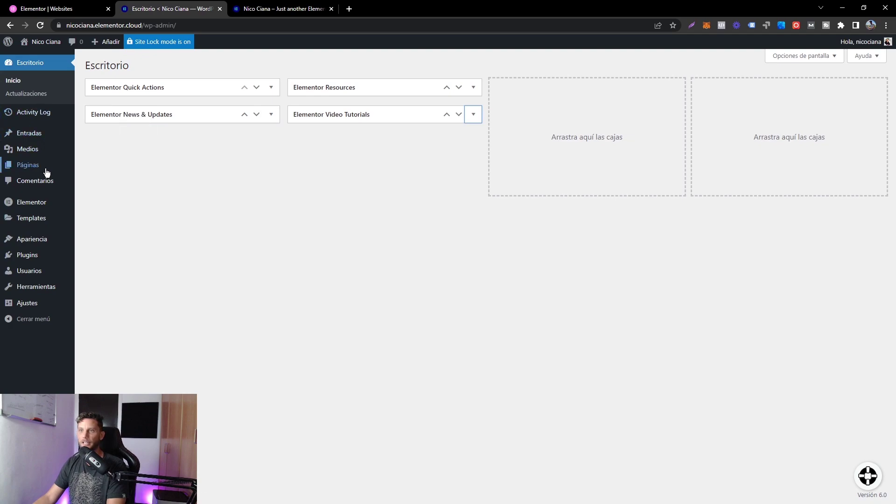
{"action": "mouse_move", "coordinate": [45, 44]}
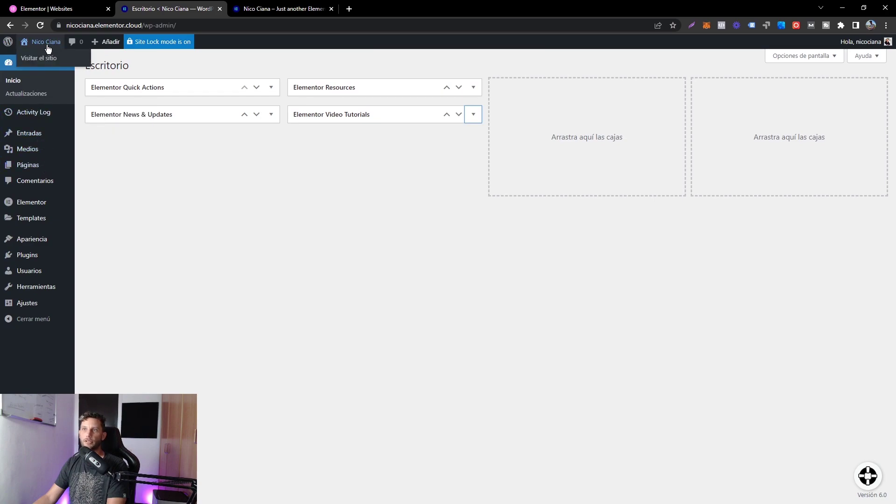
Open the live site's homepage with Visitar el sitio and scroll through it.
{"action": "left_click", "coordinate": [262, 9]}
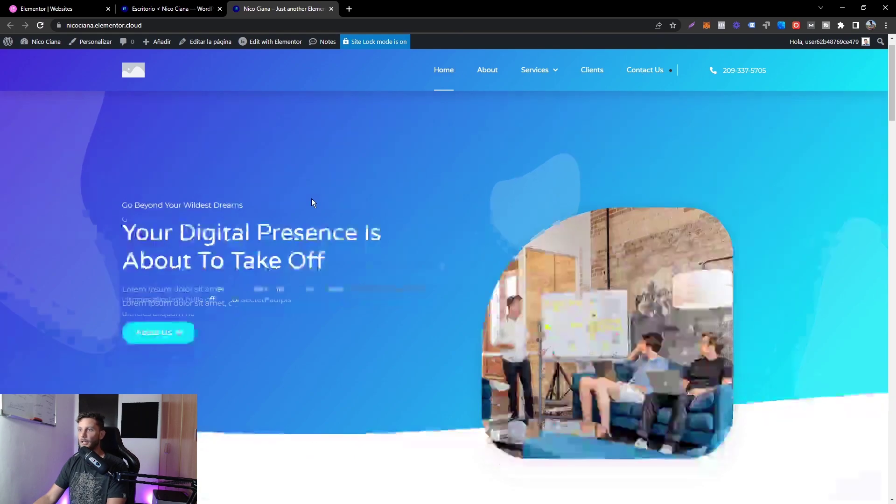
{"action": "scroll", "coordinate": [312, 201], "scroll_direction": "down", "scroll_amount": 20}
{"action": "scroll", "coordinate": [312, 203], "scroll_direction": "up", "scroll_amount": 20}
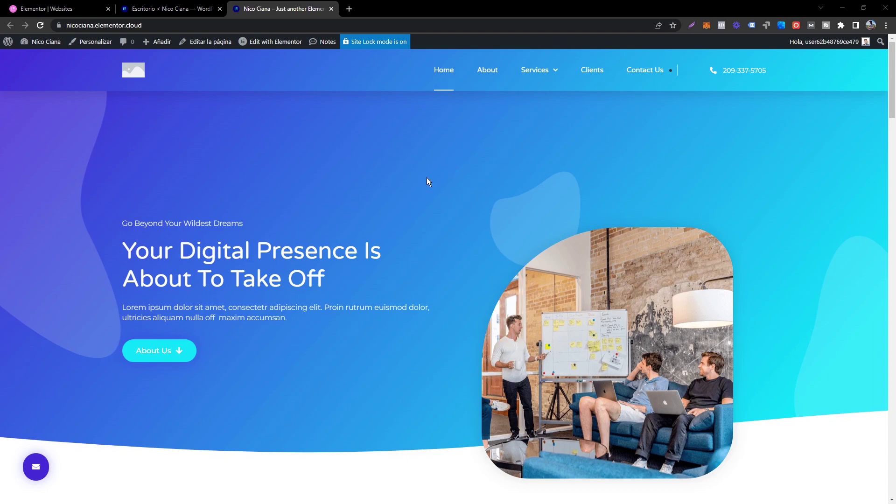
Go to the About page from the nav and scroll its 'Behind The Scenes At Beyond' content.
{"action": "mouse_move", "coordinate": [256, 45]}
{"action": "left_click", "coordinate": [482, 78]}
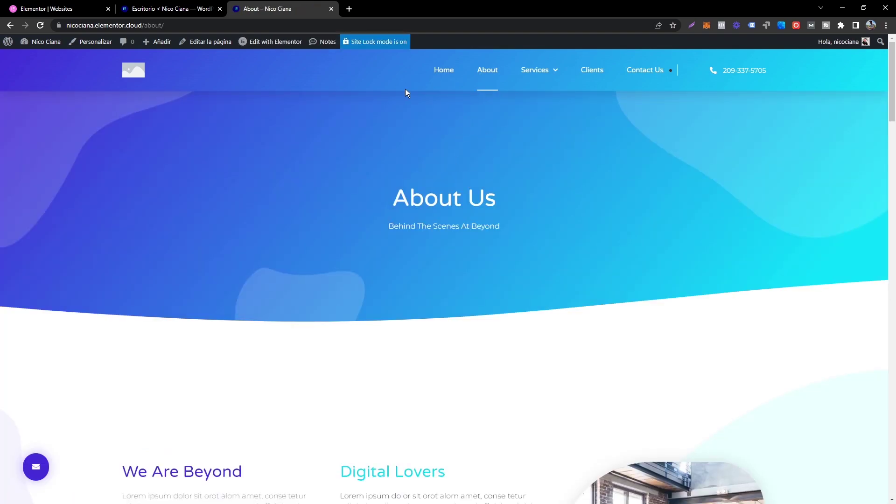
{"action": "scroll", "coordinate": [423, 226], "scroll_direction": "down", "scroll_amount": 20}
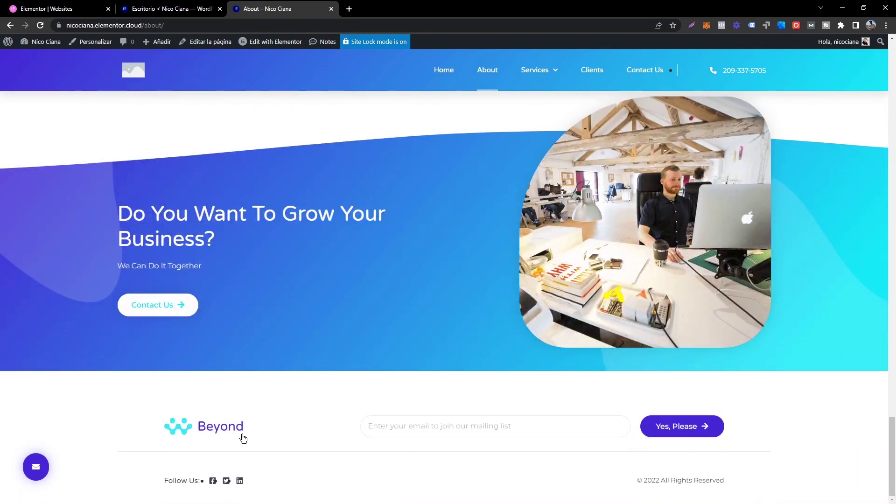
{"action": "scroll", "coordinate": [243, 438], "scroll_direction": "up", "scroll_amount": 20}
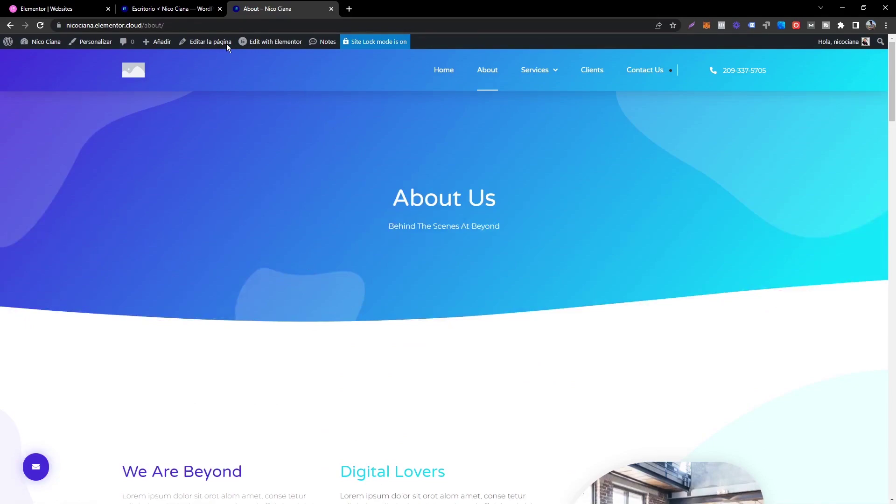
{"action": "mouse_move", "coordinate": [264, 47]}
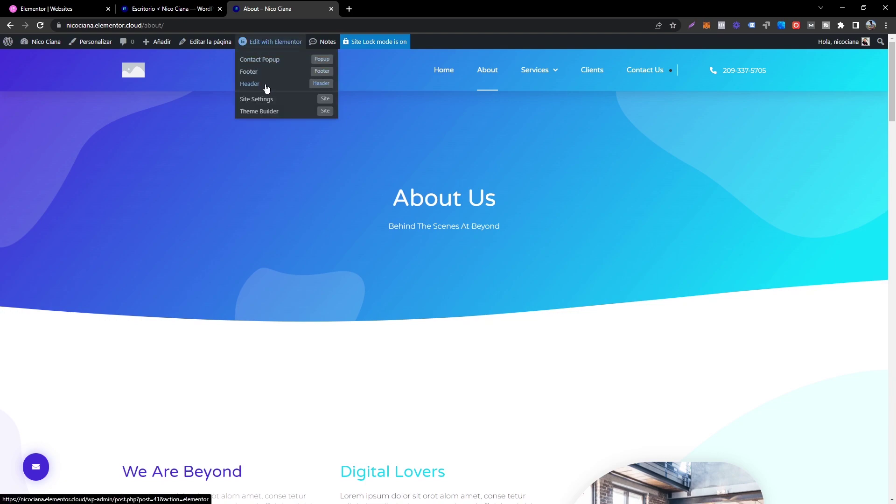
{"action": "left_click", "coordinate": [261, 86]}
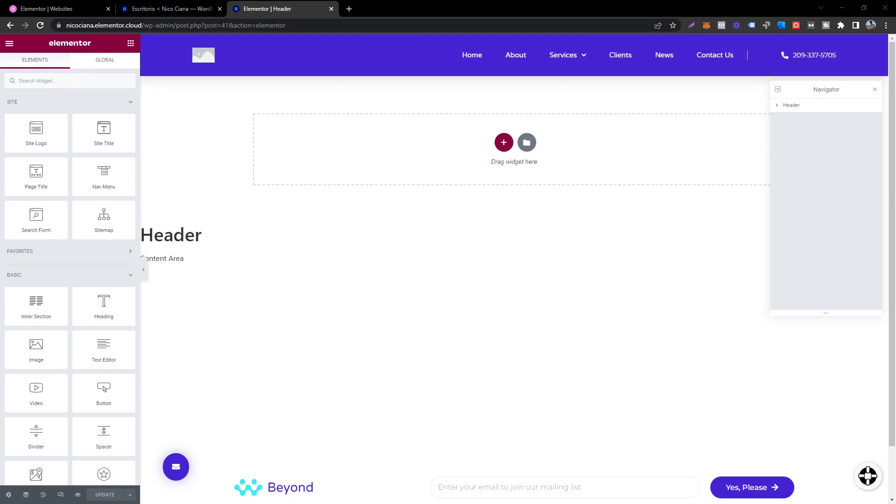
{"action": "mouse_move", "coordinate": [559, 77]}
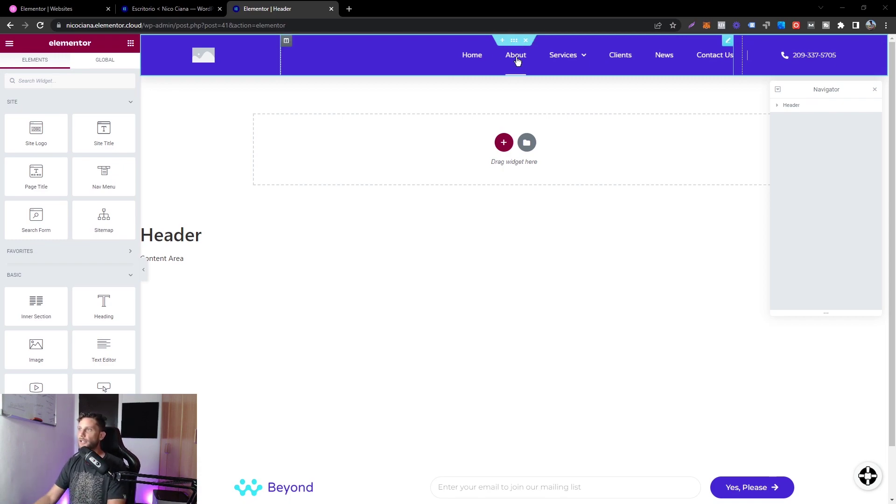
Open the Nav Menu widget settings and try the center, justify and right alignments.
{"action": "left_click", "coordinate": [729, 42]}
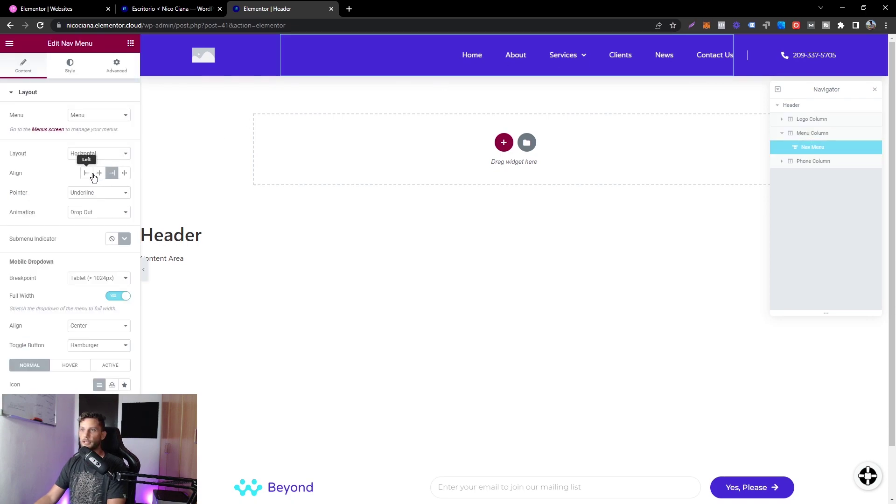
{"action": "left_click", "coordinate": [99, 173]}
{"action": "left_click", "coordinate": [124, 173]}
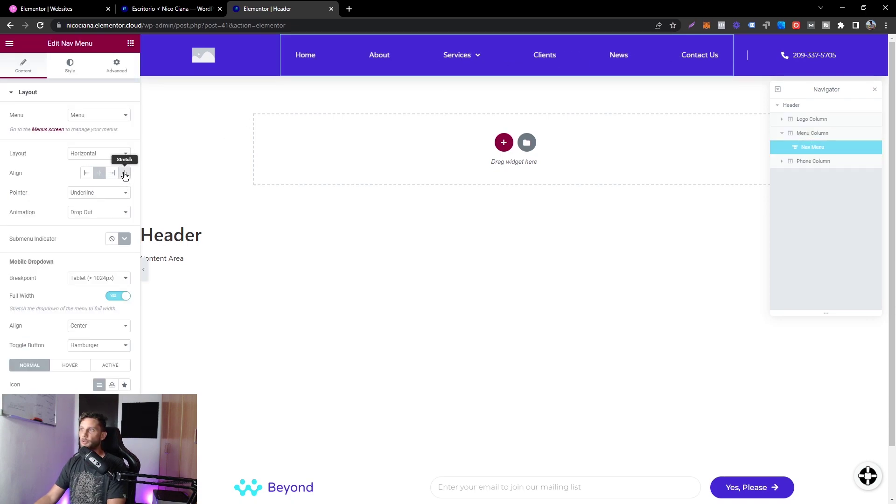
{"action": "left_click", "coordinate": [112, 173]}
{"action": "left_click", "coordinate": [96, 175]}
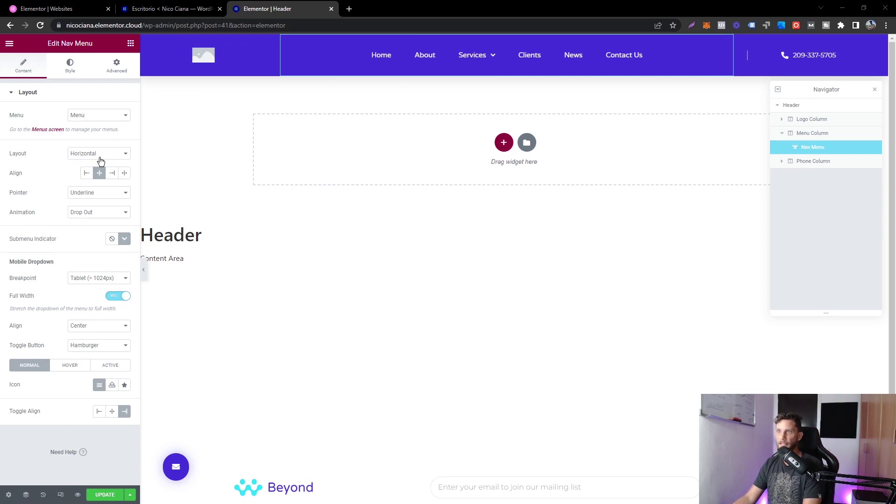
Set the menu's hover pointer to None after briefly trying Overline.
{"action": "left_click", "coordinate": [104, 194]}
{"action": "left_click", "coordinate": [96, 218]}
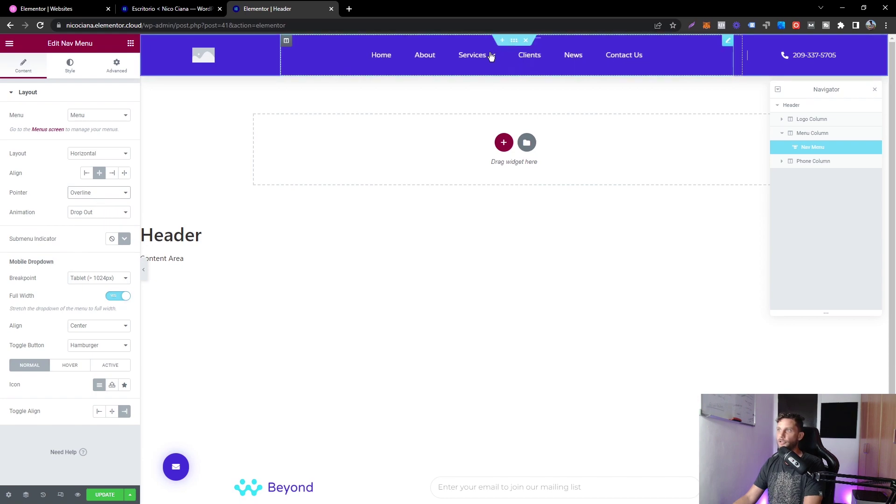
{"action": "mouse_move", "coordinate": [476, 59]}
{"action": "left_click", "coordinate": [112, 193]}
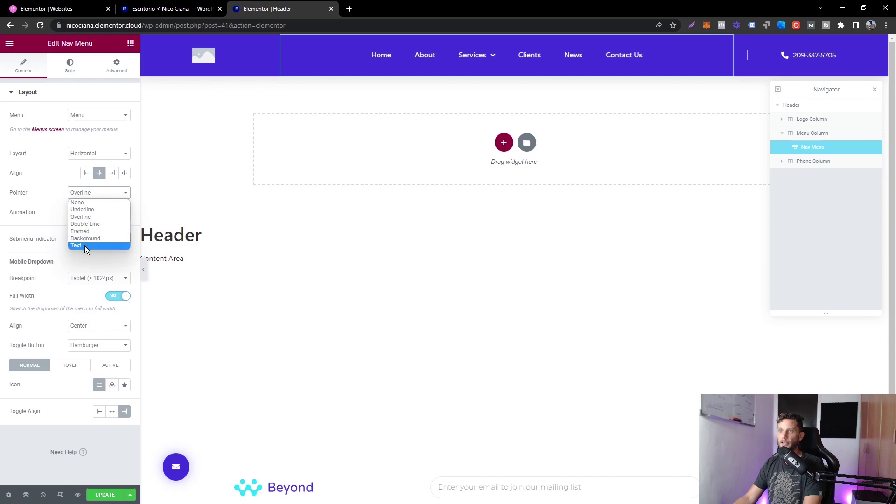
{"action": "left_click", "coordinate": [91, 202]}
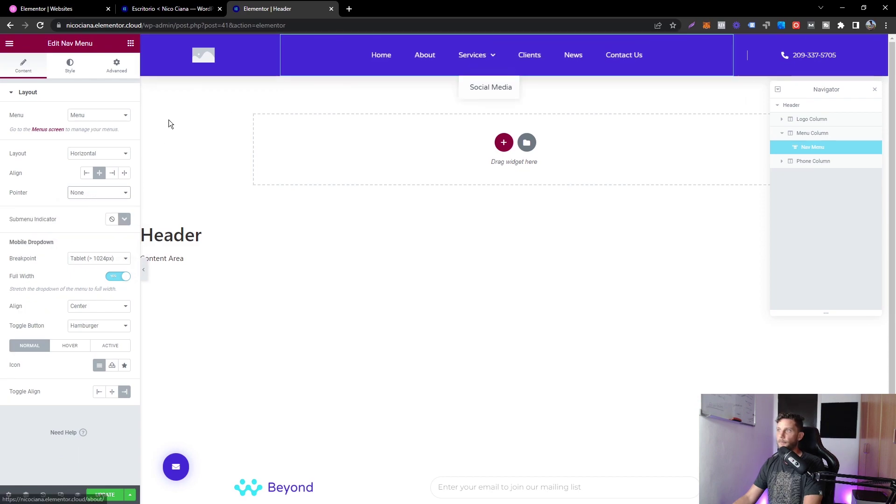
Align the menu items to the right and bring up the menu's Style settings.
{"action": "left_click", "coordinate": [111, 174]}
{"action": "left_click", "coordinate": [88, 174]}
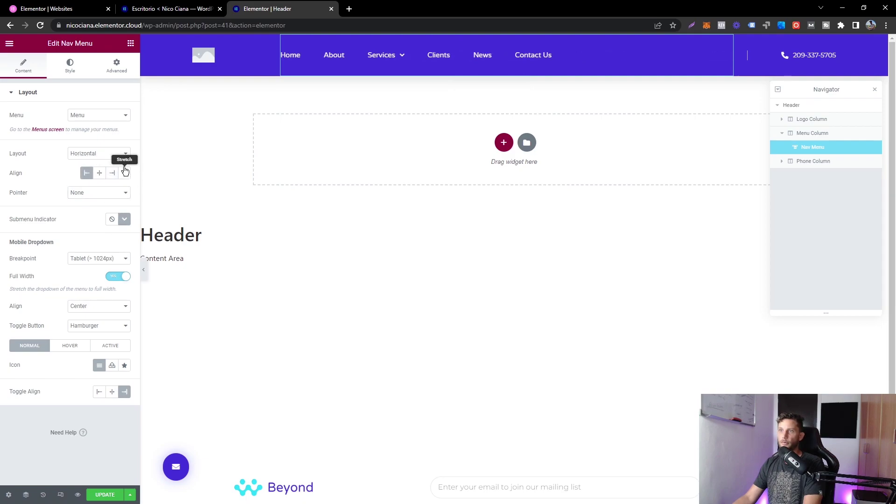
{"action": "left_click", "coordinate": [124, 174]}
{"action": "left_click", "coordinate": [112, 173]}
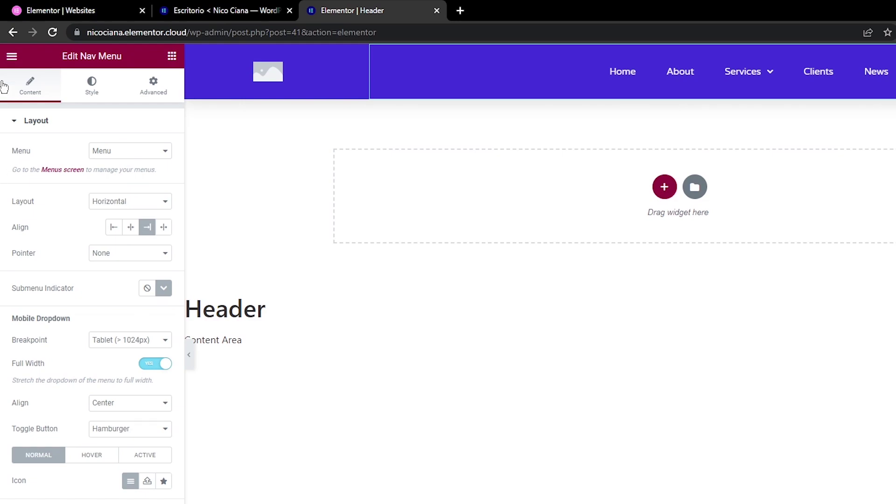
{"action": "left_click", "coordinate": [90, 87]}
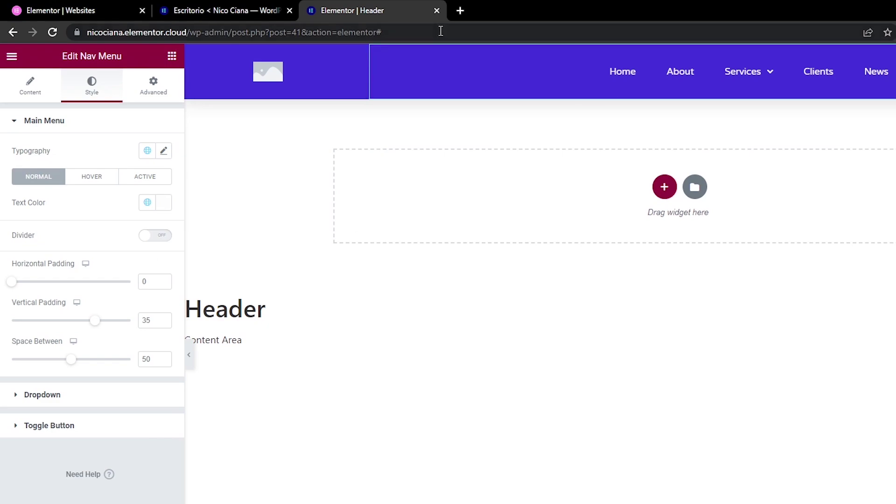
Review the Nav Menu's Advanced and Content tabs, then save the header template with UPDATE.
{"action": "left_click", "coordinate": [167, 86]}
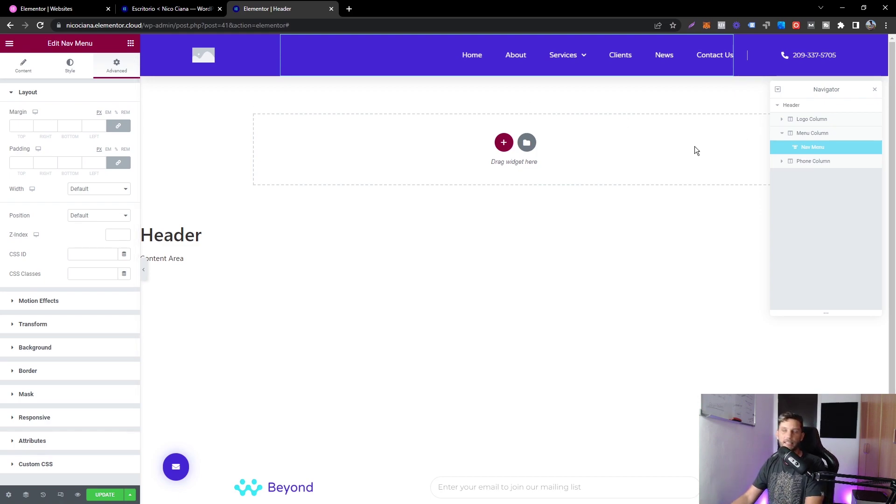
{"action": "left_click", "coordinate": [23, 65]}
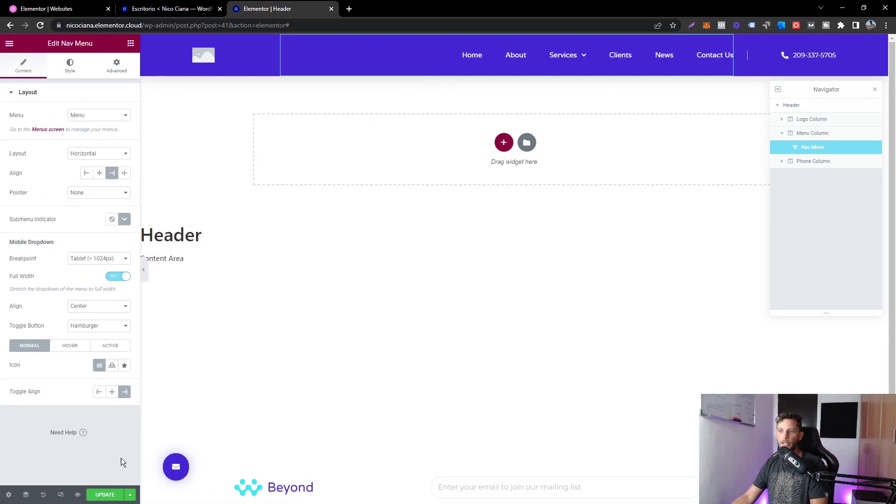
{"action": "left_click", "coordinate": [105, 494]}
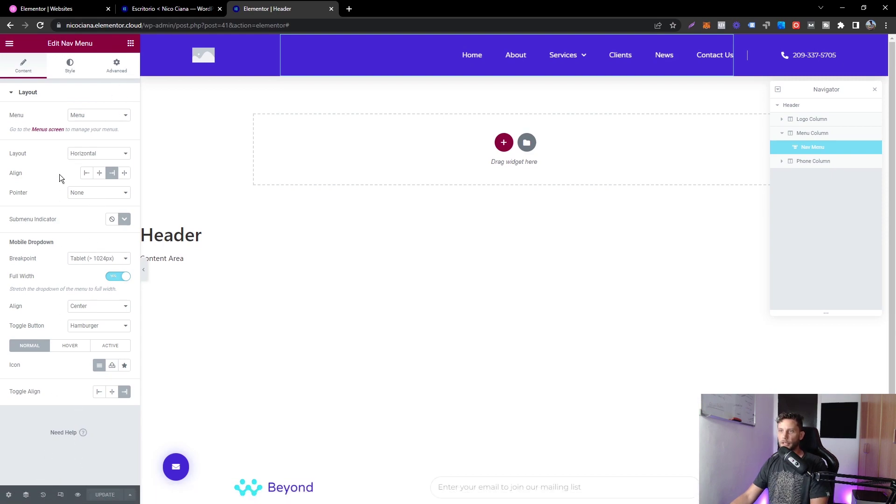
{"action": "left_click", "coordinate": [8, 44]}
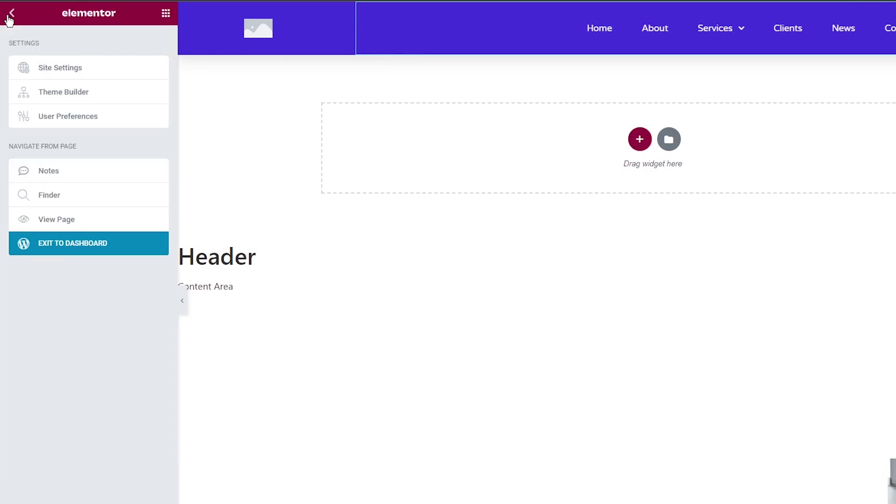
Exit the editor to the WordPress dashboard and open Páginas > Todas las páginas.
{"action": "left_click", "coordinate": [56, 254]}
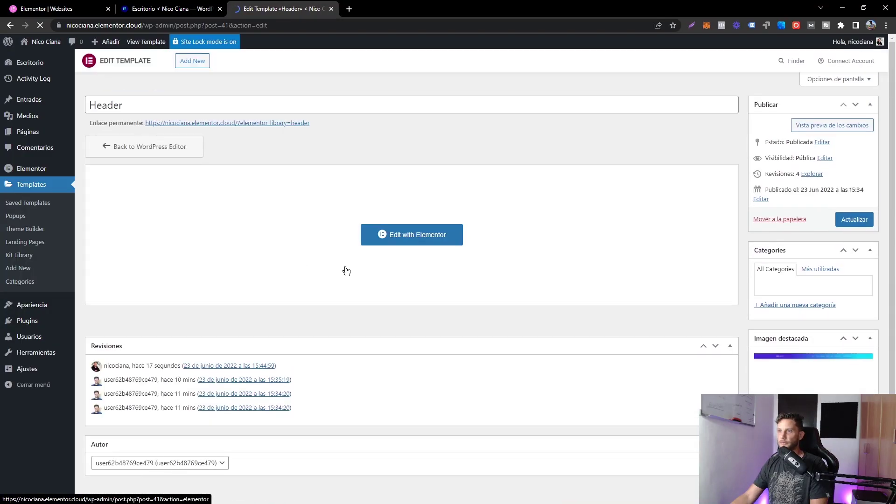
{"action": "mouse_move", "coordinate": [49, 309]}
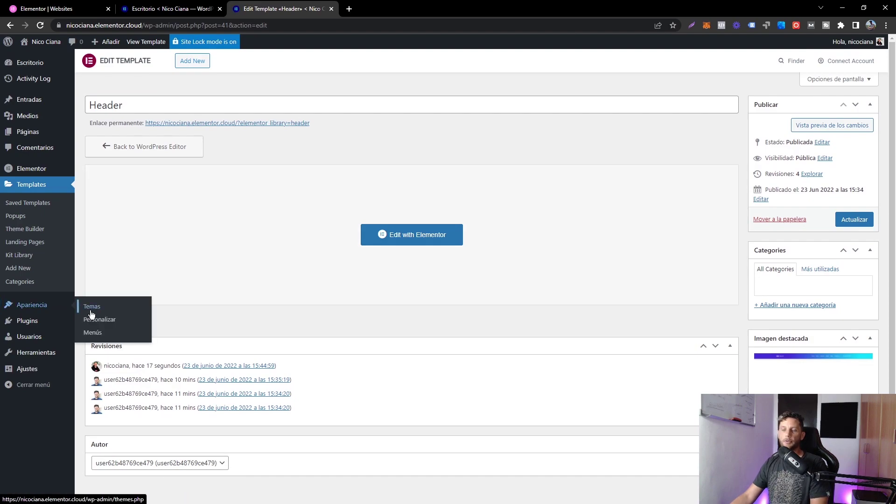
{"action": "mouse_move", "coordinate": [37, 135]}
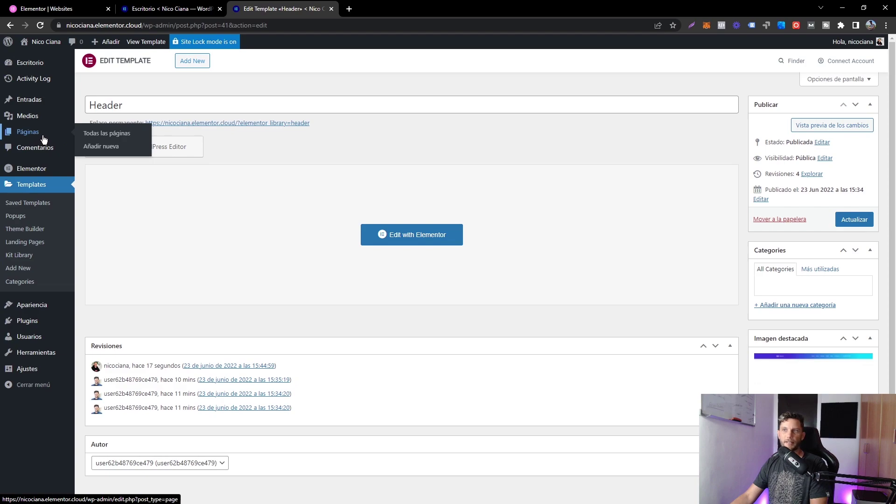
{"action": "left_click", "coordinate": [91, 136]}
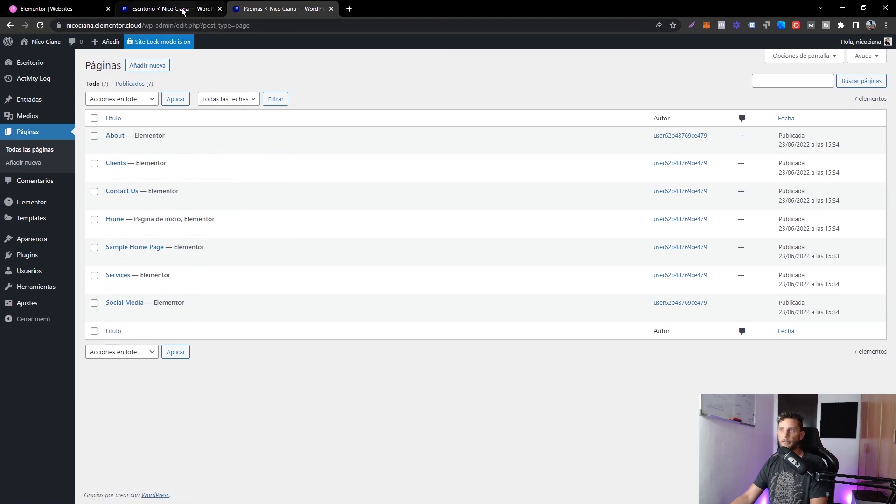
Preview the live front page, then return to Páginas and quick-edit the Clients page.
{"action": "mouse_move", "coordinate": [43, 41]}
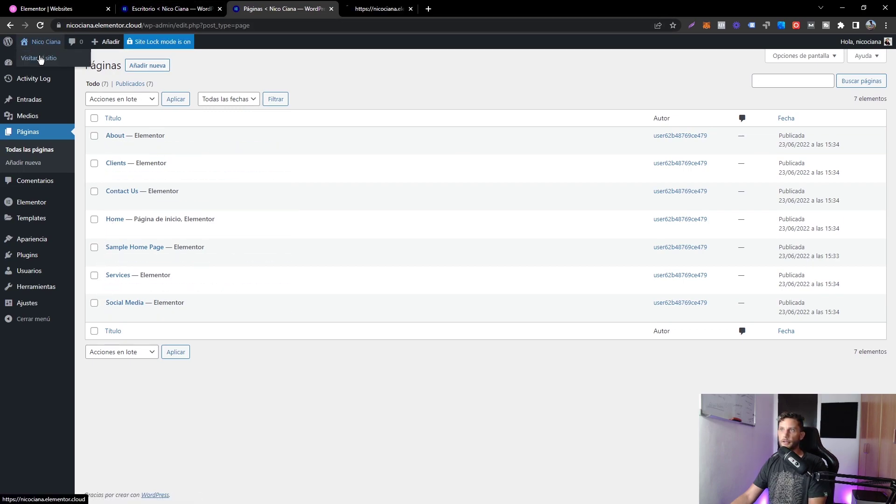
{"action": "left_click", "coordinate": [373, 8]}
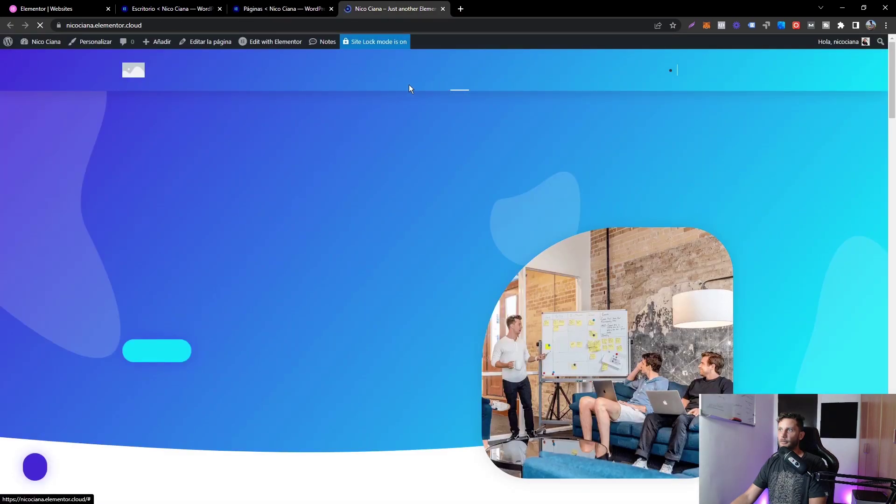
{"action": "mouse_move", "coordinate": [536, 80]}
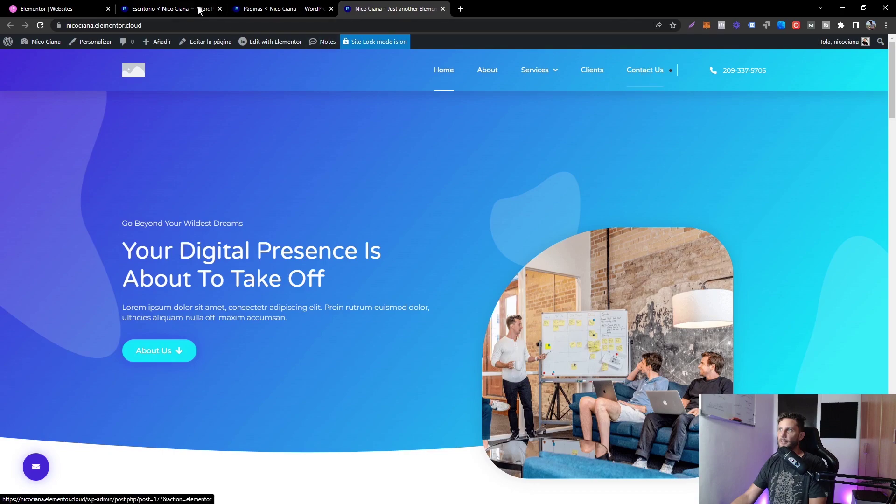
{"action": "left_click", "coordinate": [240, 10]}
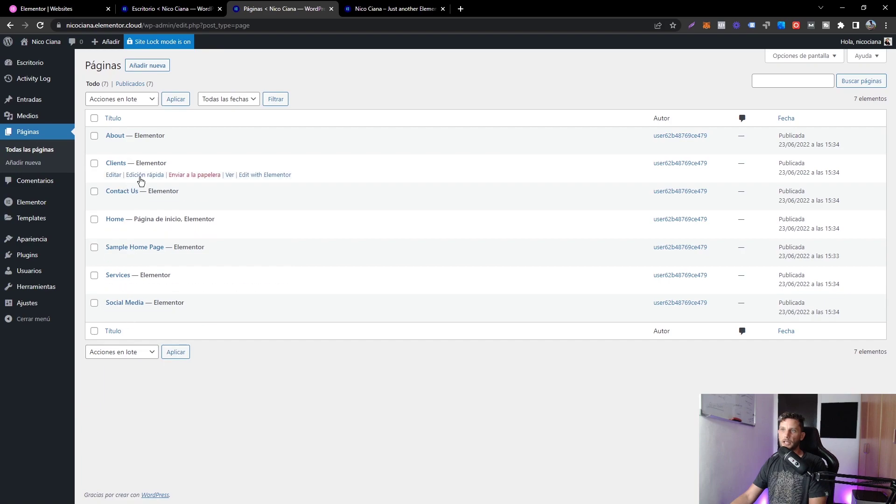
{"action": "left_click", "coordinate": [141, 175]}
Rename the Clients page to Clientes with slug clientes.
{"action": "key", "text": "ctrl+a"}
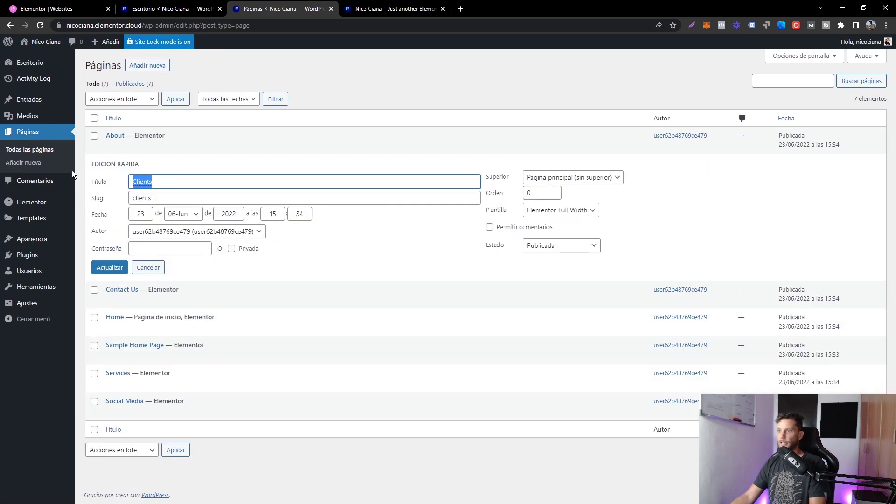
{"action": "type", "text": "Clientes"}
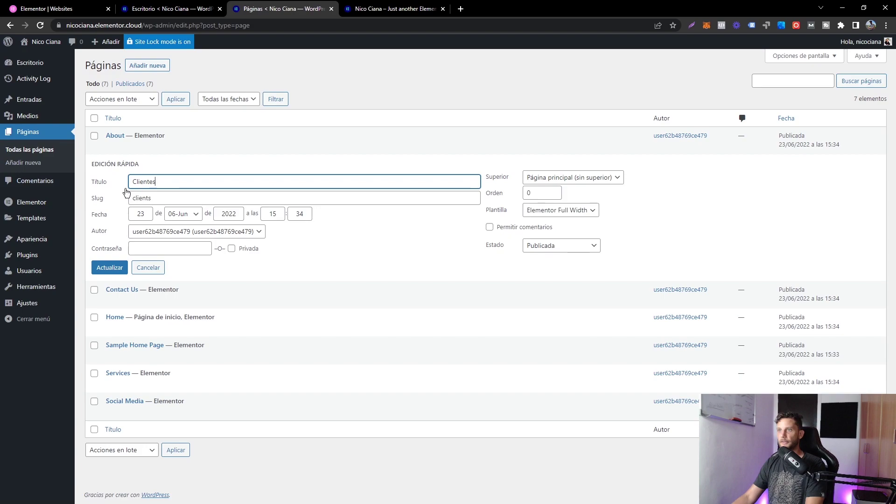
{"action": "key", "text": "Tab"}
{"action": "type", "text": "clientes"}
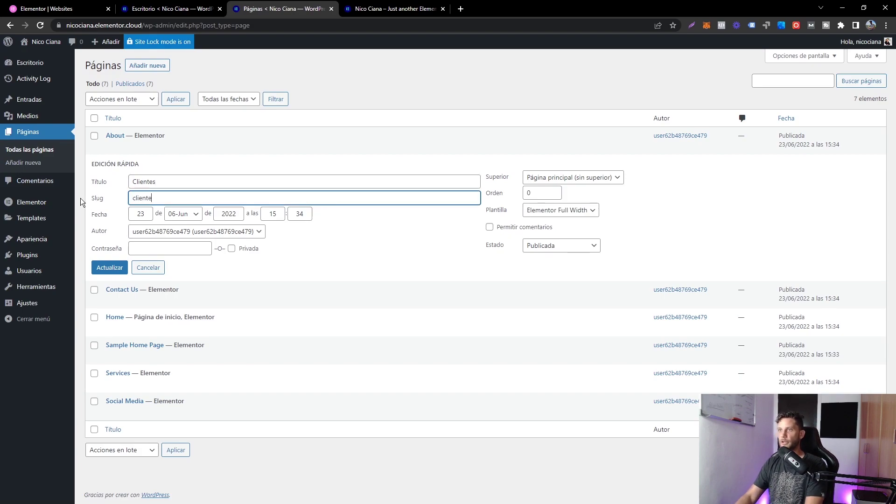
{"action": "left_click", "coordinate": [107, 268]}
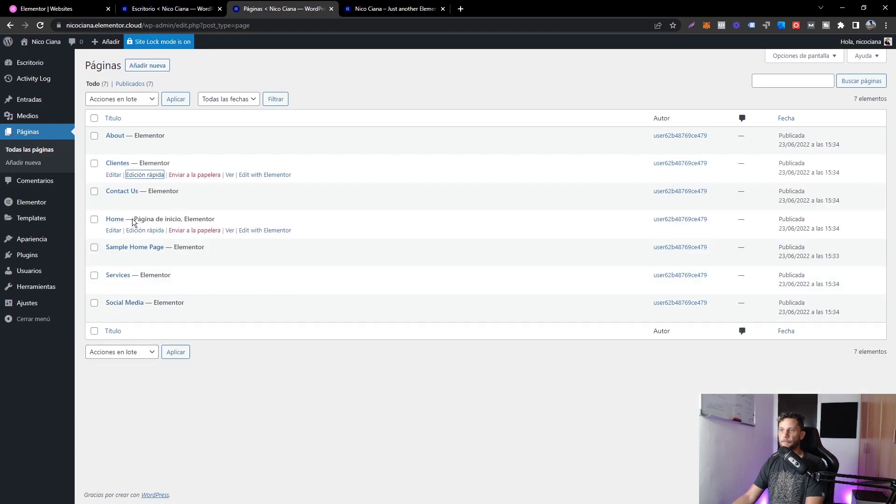
Rename Contact Us to Contacto and copy that title into its slug.
{"action": "left_click", "coordinate": [137, 201]}
{"action": "left_click_drag", "start_coordinate": [181, 210], "coordinate": [84, 202]}
{"action": "type", "text": "Contacto"}
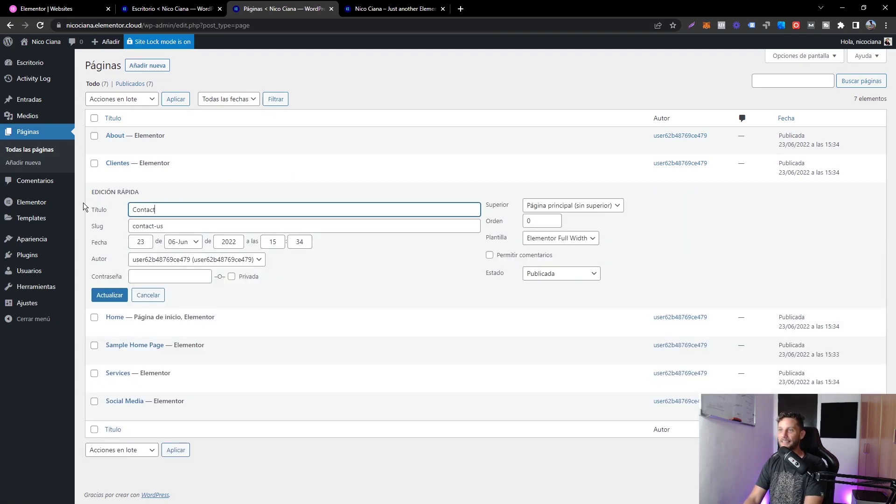
{"action": "key", "text": "Tab"}
{"action": "double_click", "coordinate": [140, 210]}
{"action": "key", "text": "ctrl+c"}
{"action": "key", "text": "Tab"}
{"action": "key", "text": "ctrl+v"}
{"action": "left_click", "coordinate": [108, 295]}
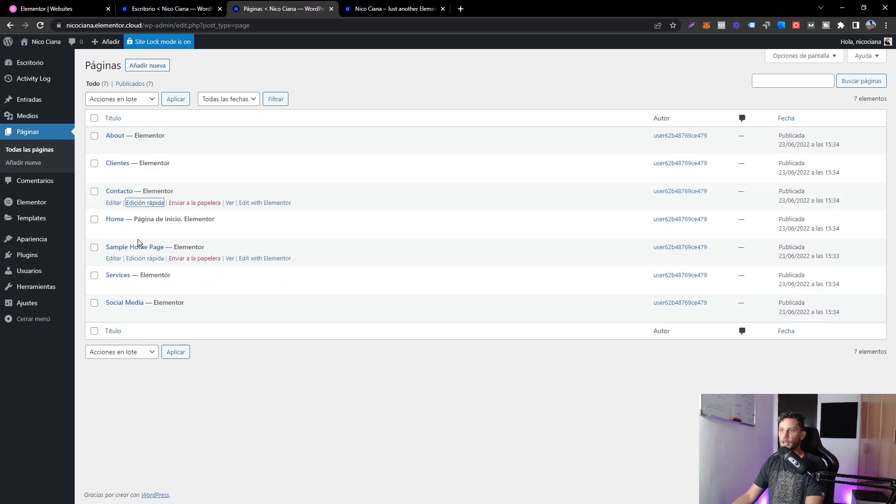
Retitle the Home page as Inicio and clear its old home slug.
{"action": "left_click", "coordinate": [143, 231]}
{"action": "double_click", "coordinate": [158, 235]}
{"action": "mouse_move", "coordinate": [55, 236]}
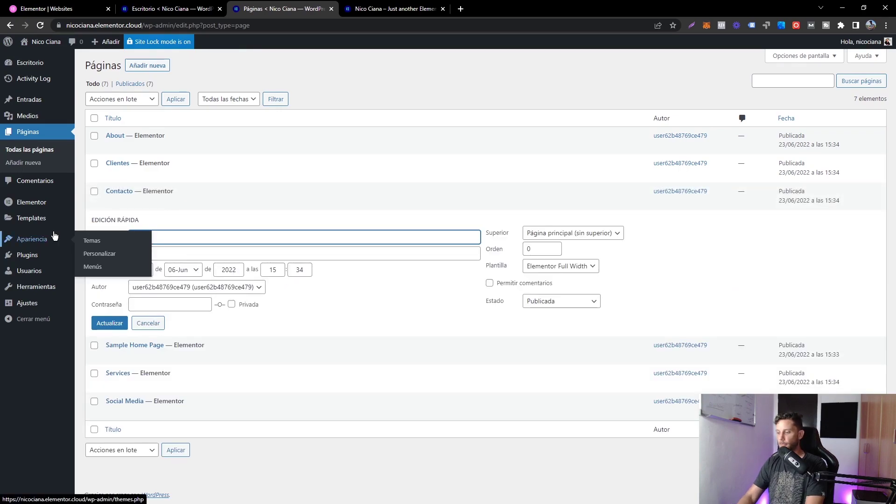
{"action": "type", "text": "In"}
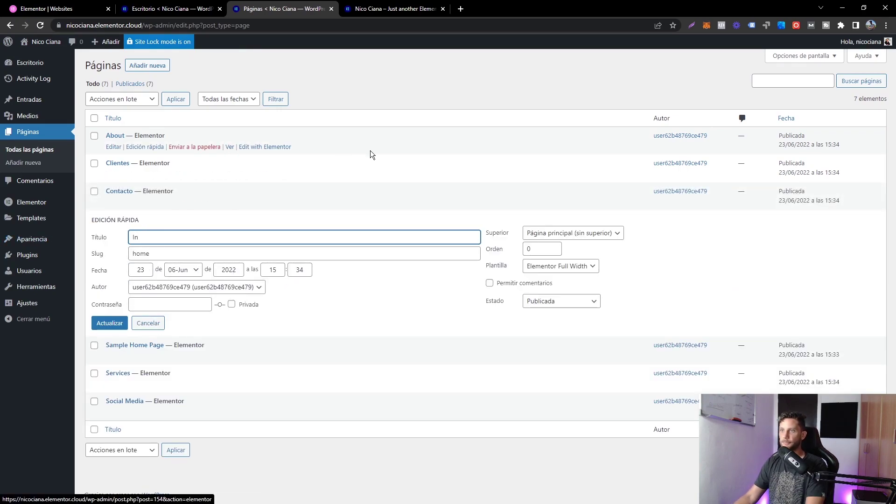
{"action": "type", "text": "icio"}
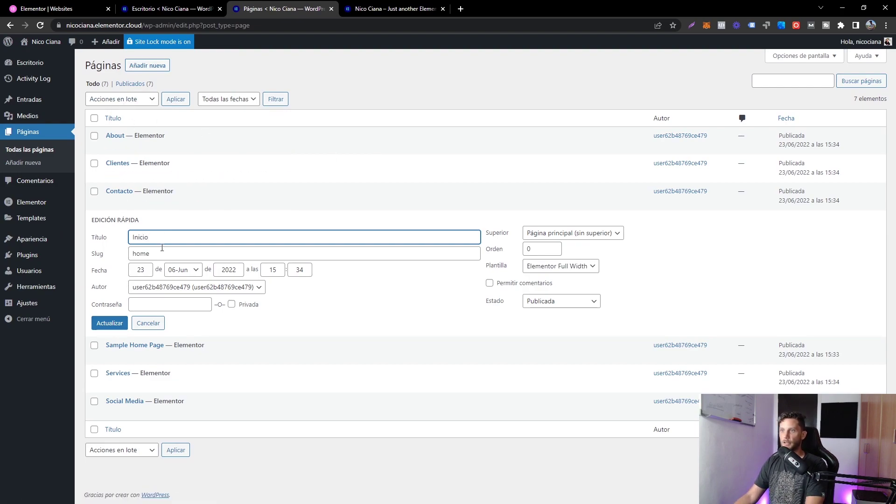
{"action": "double_click", "coordinate": [158, 256]}
{"action": "key", "text": "BackSpace"}
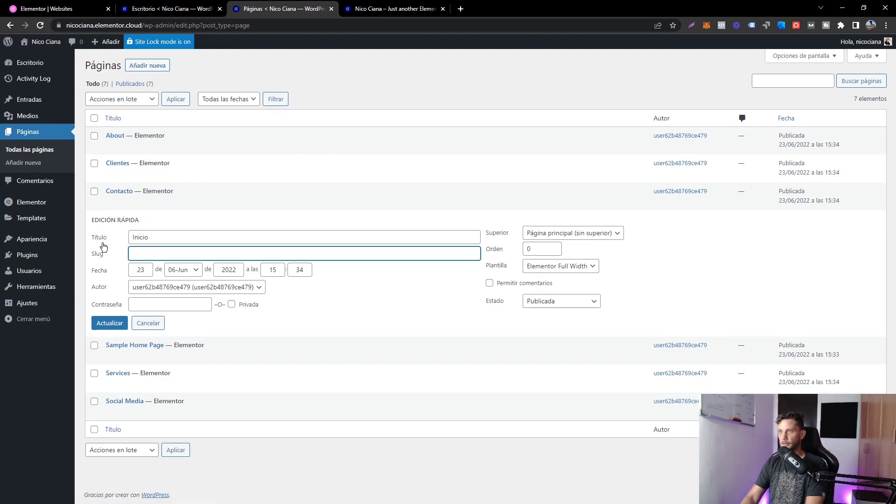
{"action": "left_click", "coordinate": [110, 322]}
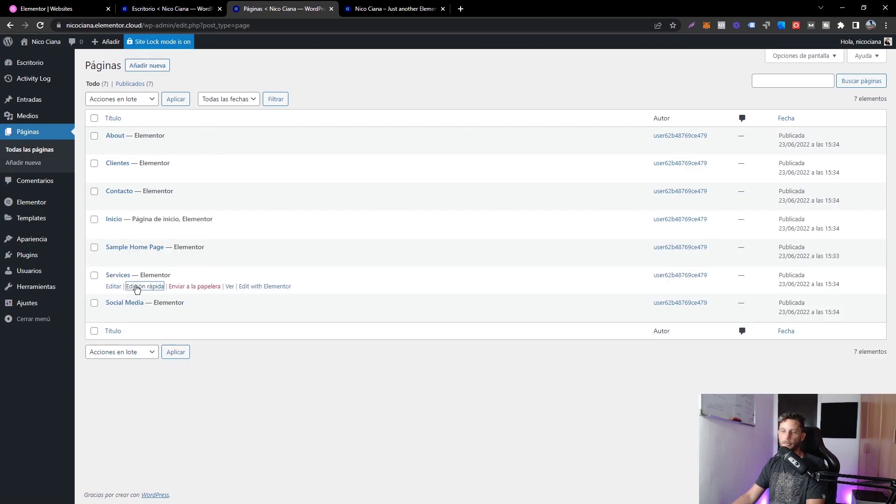
Retitle Services as Servicio and replace its services slug with Servicio.
{"action": "left_click", "coordinate": [136, 286]}
{"action": "mouse_move", "coordinate": [64, 298]}
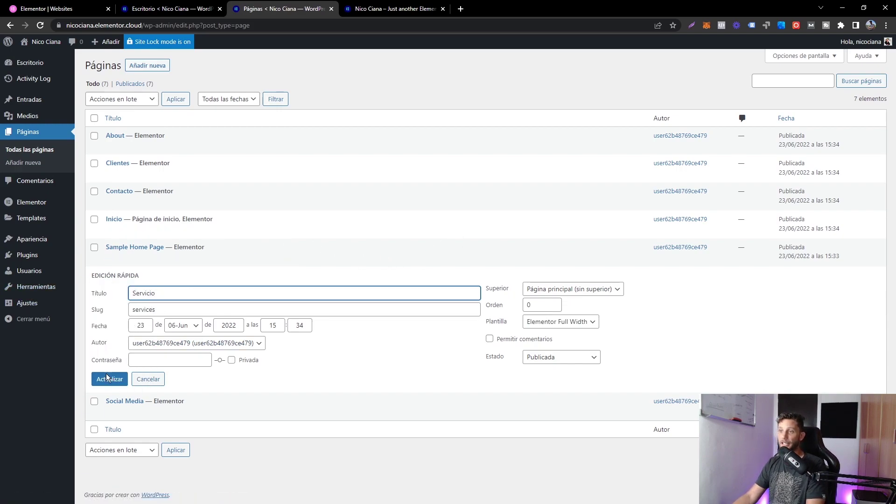
{"action": "left_click", "coordinate": [111, 380]}
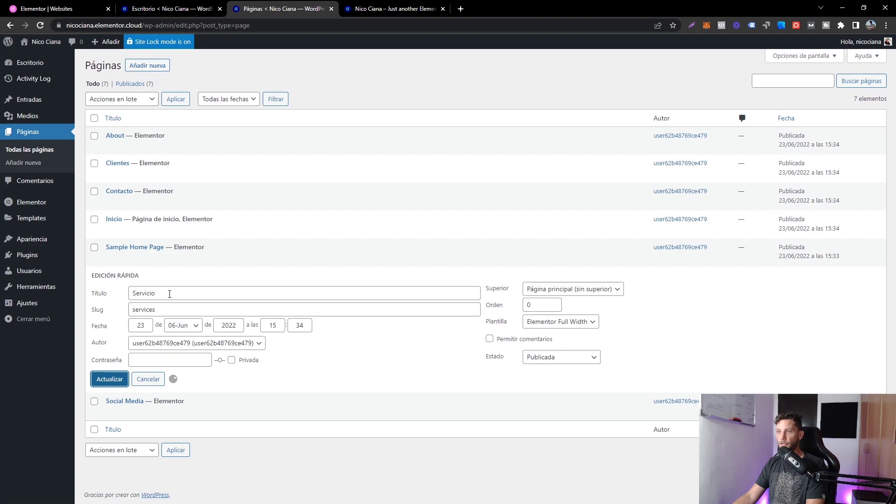
{"action": "left_click", "coordinate": [130, 286]}
{"action": "left_click_drag", "start_coordinate": [156, 293], "coordinate": [76, 283]}
{"action": "key", "text": "ctrl+c"}
{"action": "left_click_drag", "start_coordinate": [144, 313], "coordinate": [84, 310]}
{"action": "key", "text": "ctrl+v"}
{"action": "left_click", "coordinate": [111, 379]}
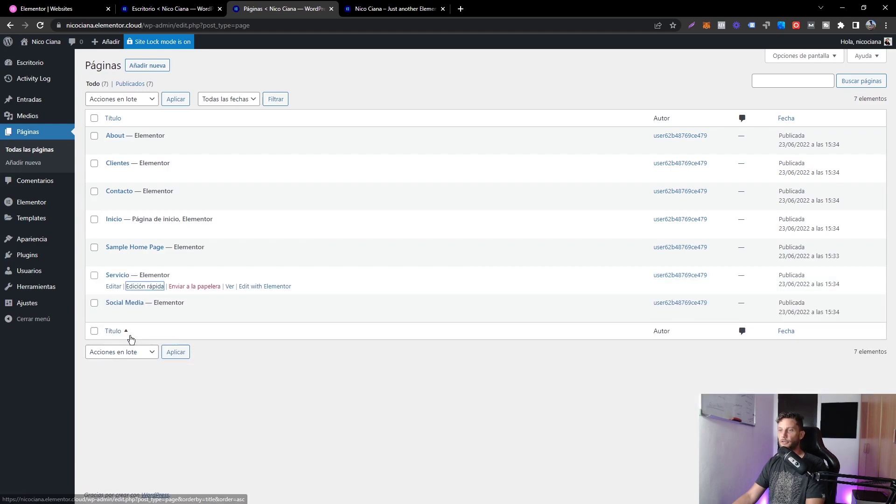
Resave the Social Media page through Quick Edit and view the live homepage.
{"action": "left_click", "coordinate": [140, 314]}
{"action": "left_click_drag", "start_coordinate": [185, 320], "coordinate": [63, 326]}
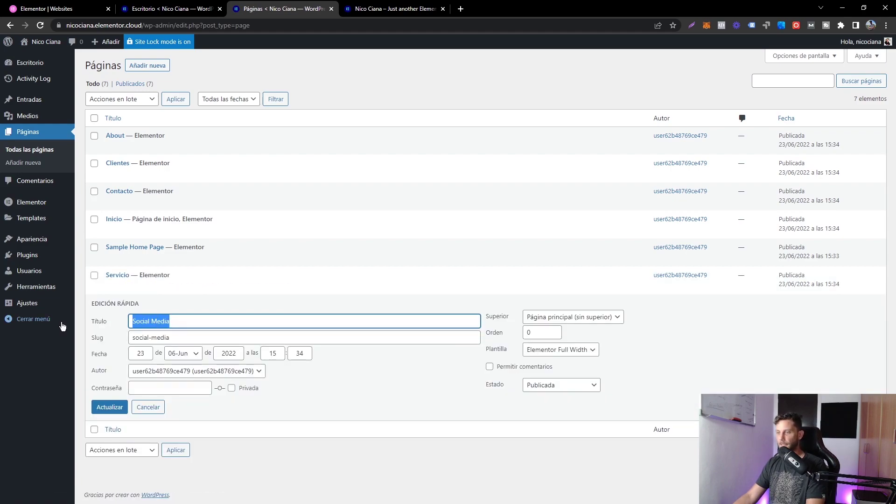
{"action": "left_click", "coordinate": [110, 406]}
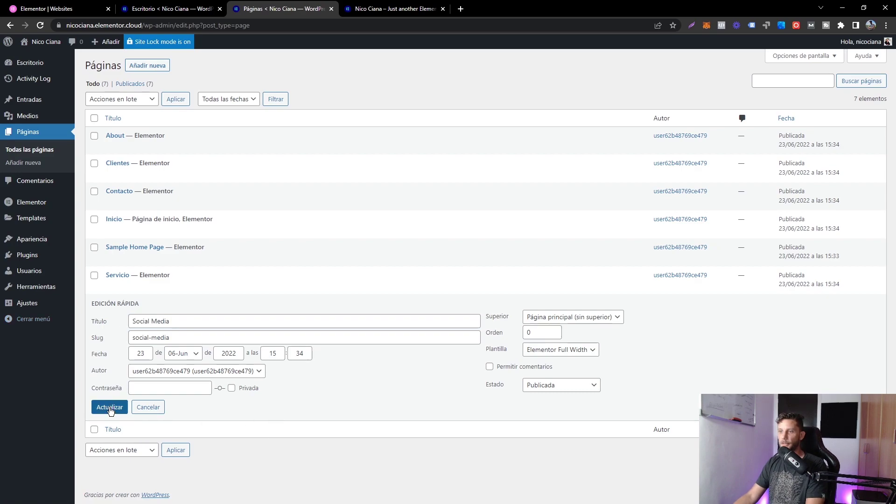
{"action": "left_click", "coordinate": [392, 8]}
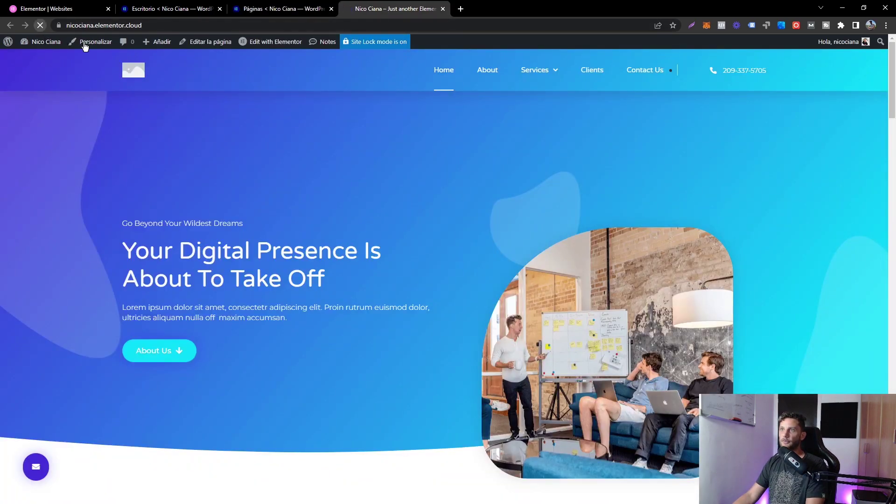
Retitle About as 'Quienes somos', paste the same text into its slug, and save.
{"action": "left_click", "coordinate": [445, 71]}
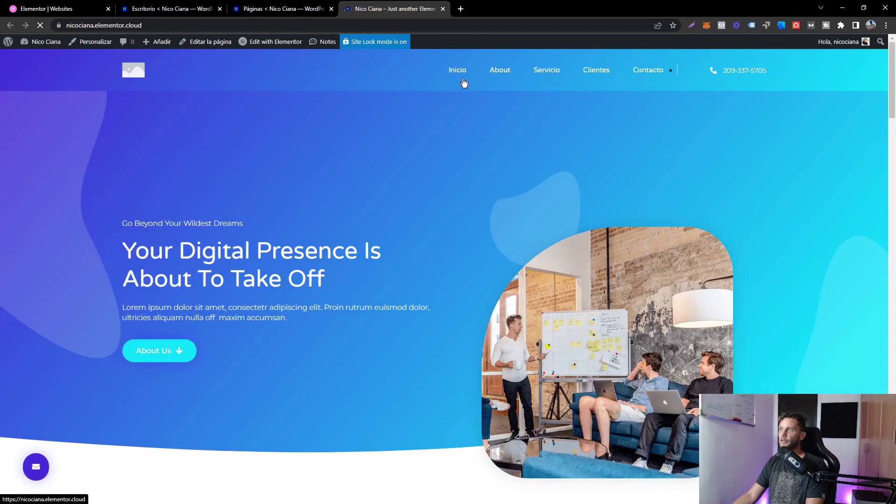
{"action": "left_click", "coordinate": [282, 9]}
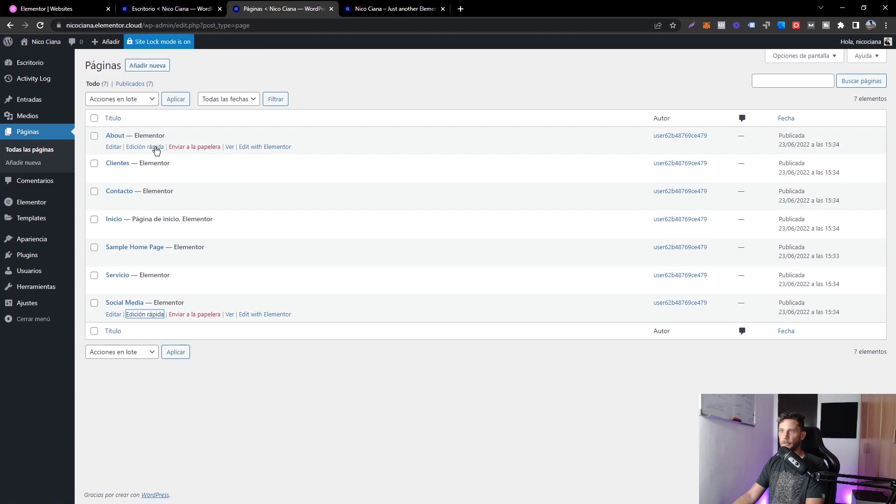
{"action": "left_click", "coordinate": [144, 147]}
{"action": "left_click_drag", "start_coordinate": [169, 149], "coordinate": [99, 152]}
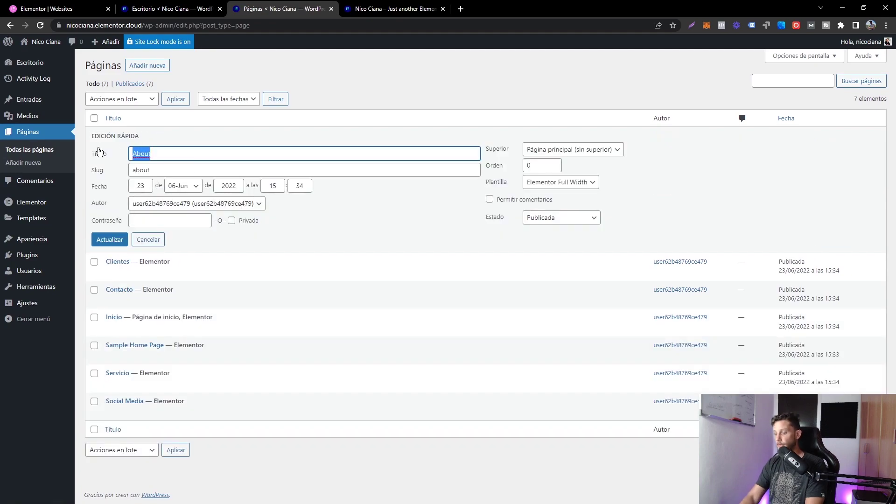
{"action": "type", "text": "Quienes somos"}
{"action": "left_click_drag", "start_coordinate": [188, 153], "coordinate": [120, 153]}
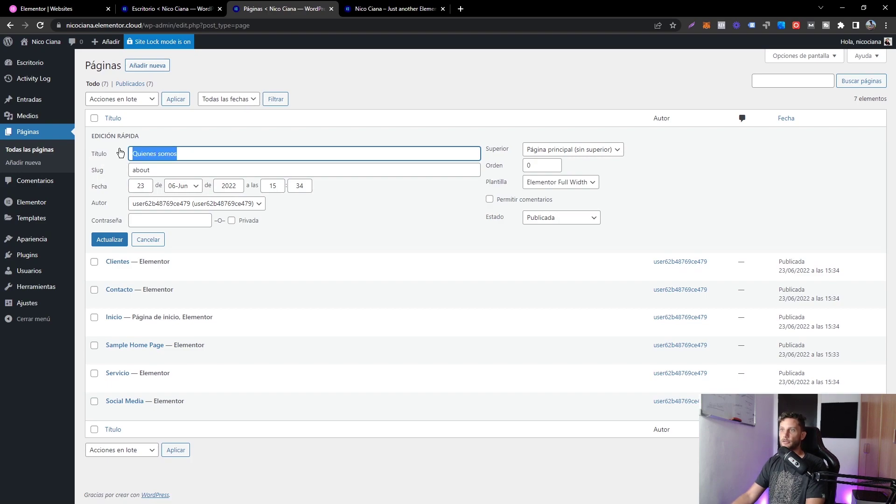
{"action": "double_click", "coordinate": [180, 173]}
{"action": "key", "text": "ctrl+v"}
{"action": "left_click", "coordinate": [108, 240]}
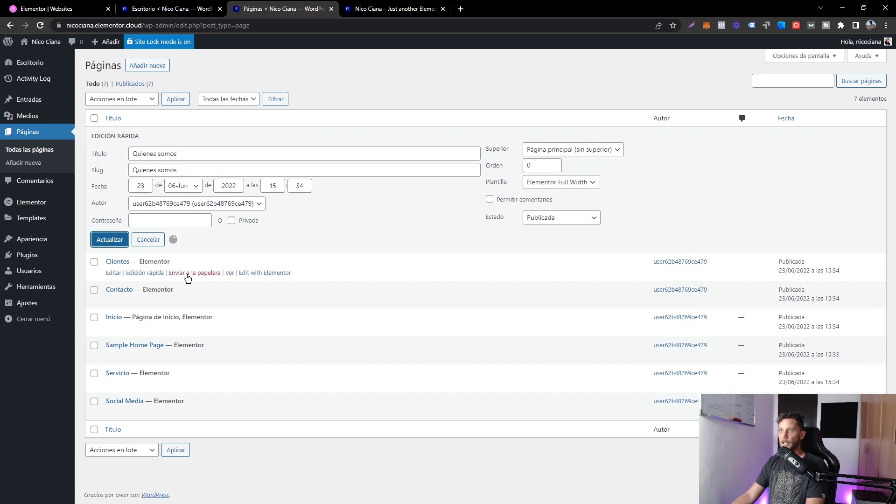
{"action": "left_click", "coordinate": [364, 9]}
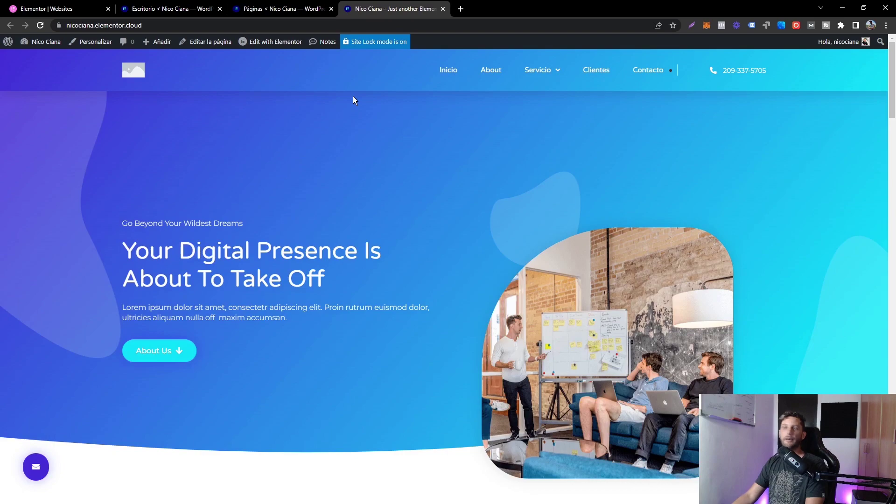
Reload the homepage with F5 to confirm the Quienes Somos menu item, then return to Páginas.
{"action": "key", "text": "F5"}
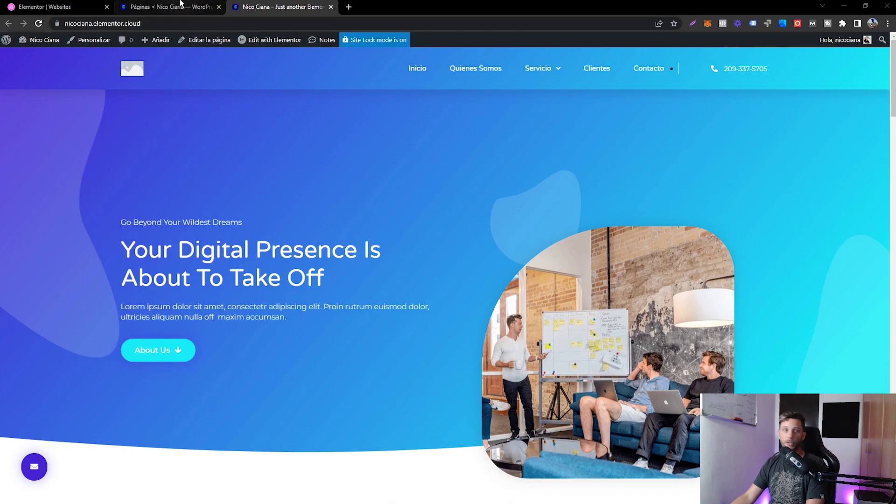
{"action": "left_click", "coordinate": [181, 4]}
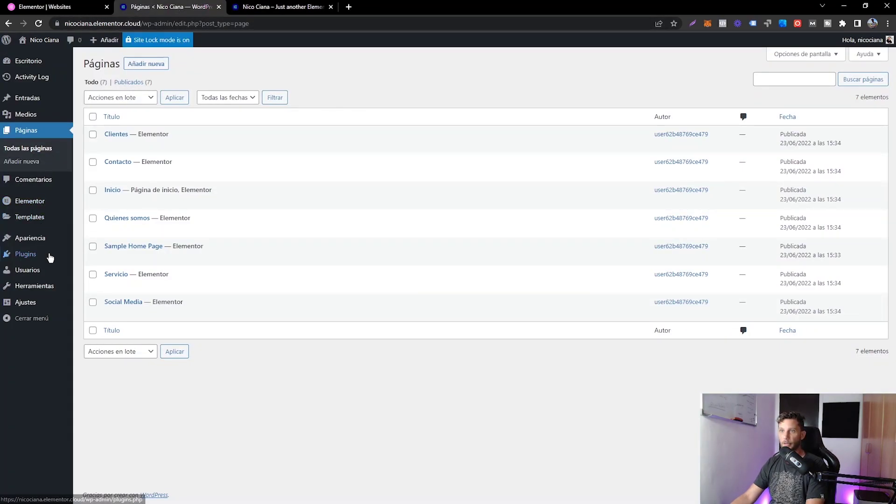
{"action": "mouse_move", "coordinate": [47, 240]}
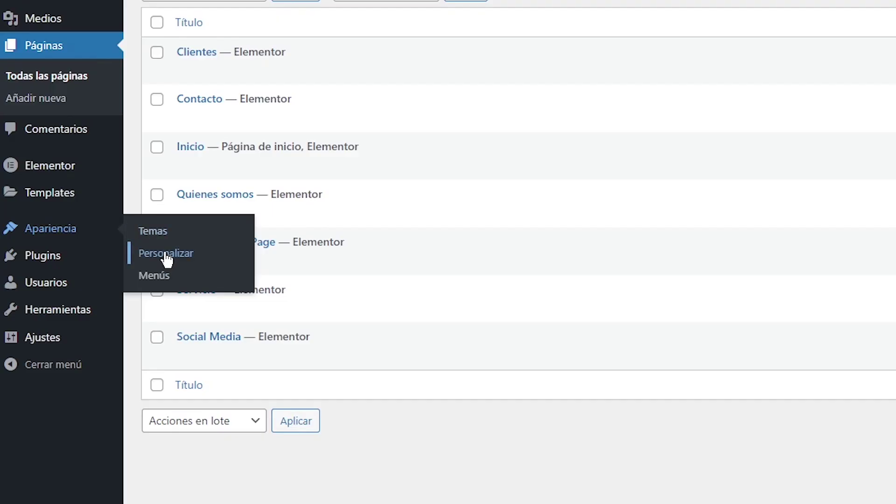
Go to Apariencia > Personalizar > Identidad del sitio and launch Seleccionar el logotipo.
{"action": "left_click", "coordinate": [167, 254]}
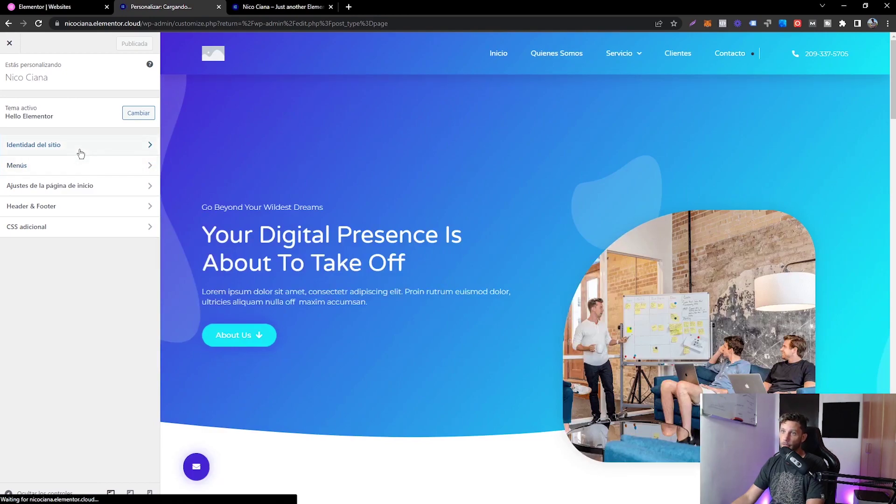
{"action": "left_click", "coordinate": [81, 153]}
{"action": "left_click", "coordinate": [9, 72]}
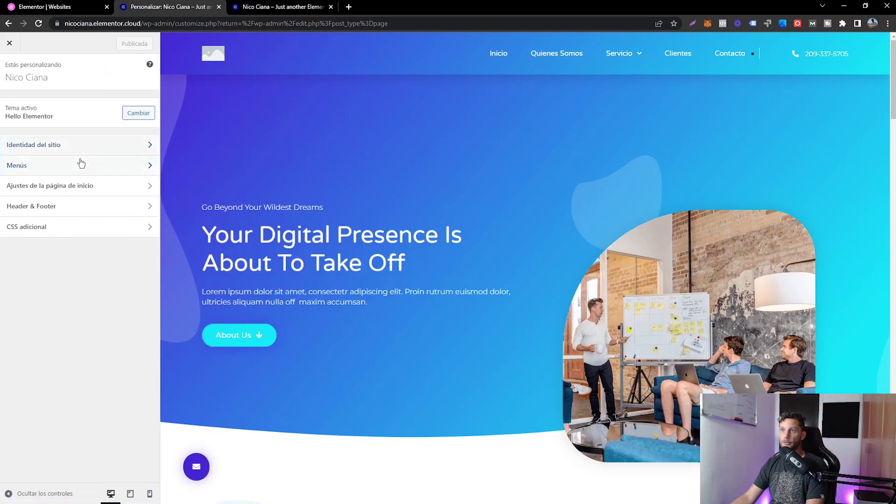
{"action": "left_click", "coordinate": [40, 149]}
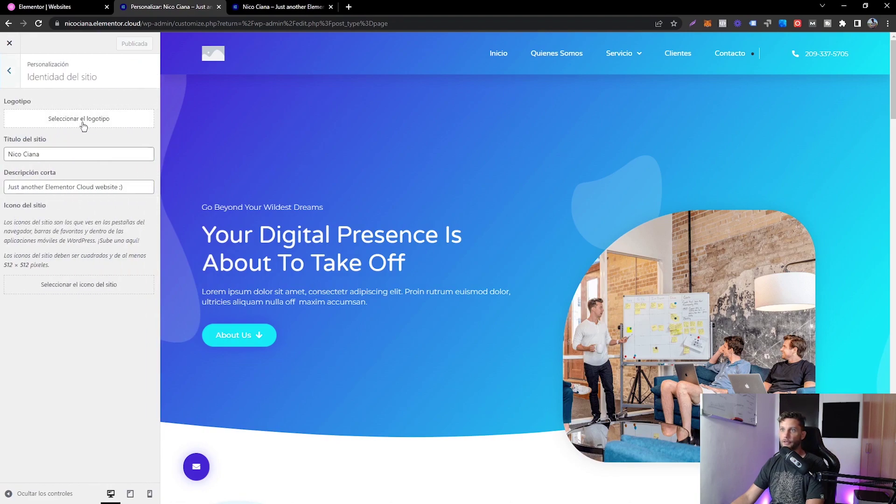
{"action": "left_click", "coordinate": [83, 125]}
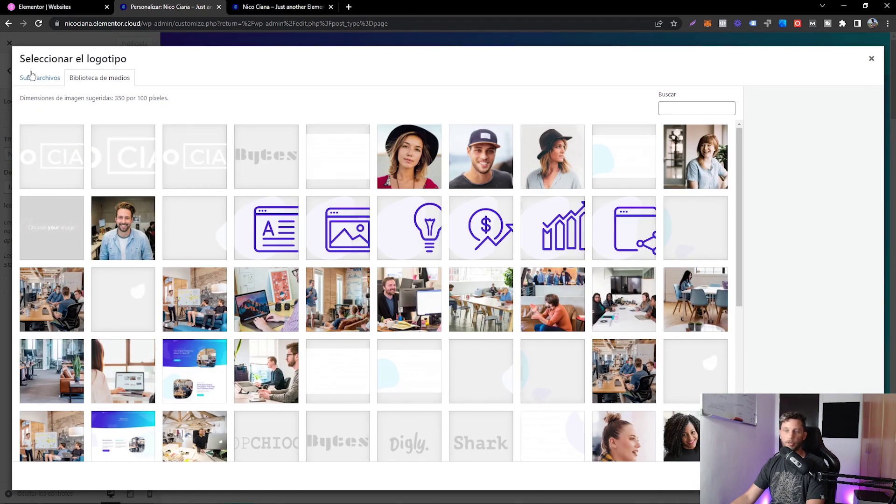
Upload the PNG logo file from drive E: to the media library.
{"action": "left_click", "coordinate": [33, 77]}
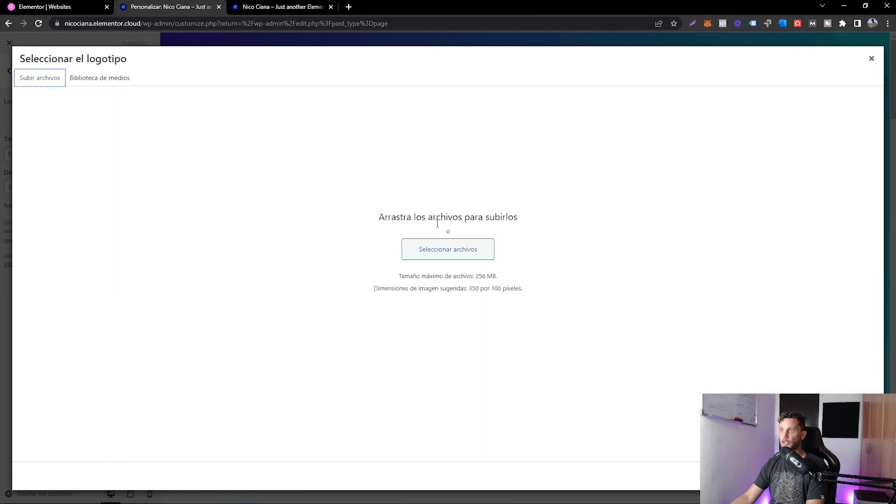
{"action": "left_click", "coordinate": [456, 249]}
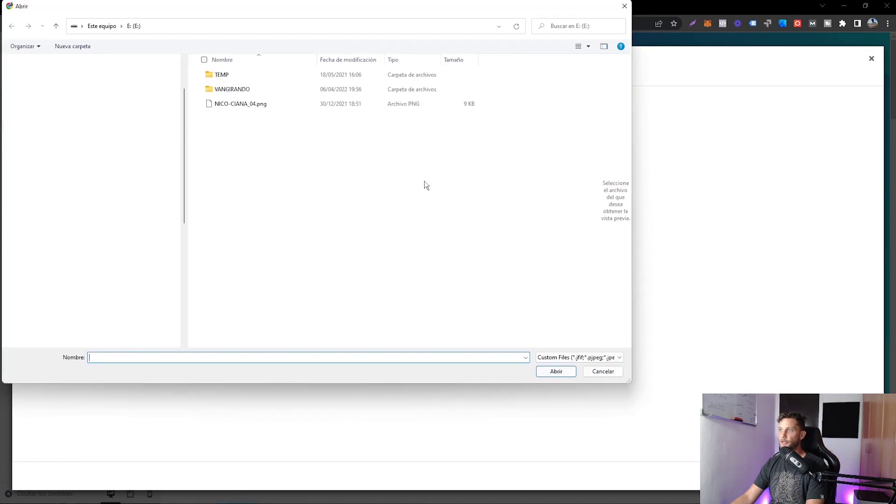
{"action": "left_click", "coordinate": [253, 104]}
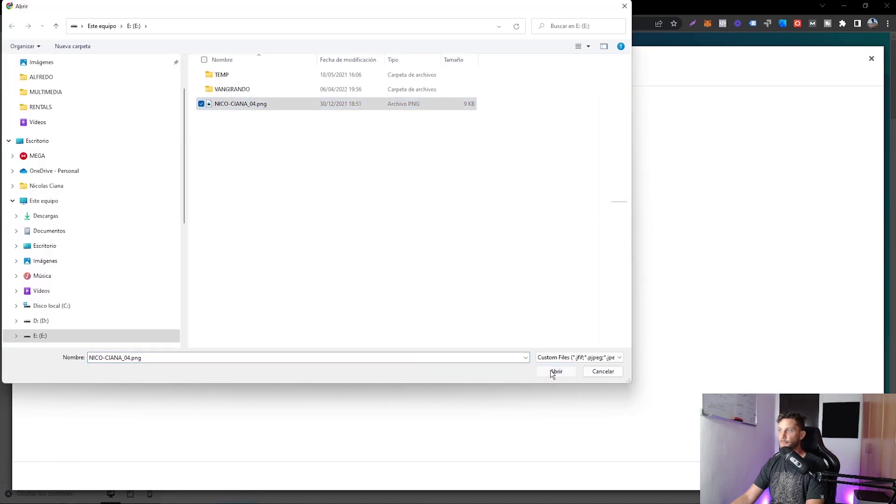
{"action": "left_click", "coordinate": [551, 370]}
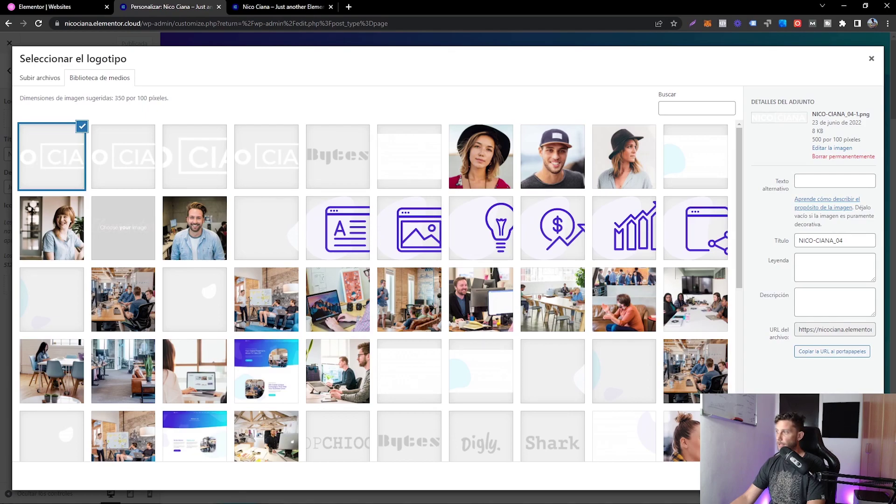
{"action": "left_click", "coordinate": [839, 476]}
{"action": "left_click_drag", "start_coordinate": [368, 90], "coordinate": [328, 94]}
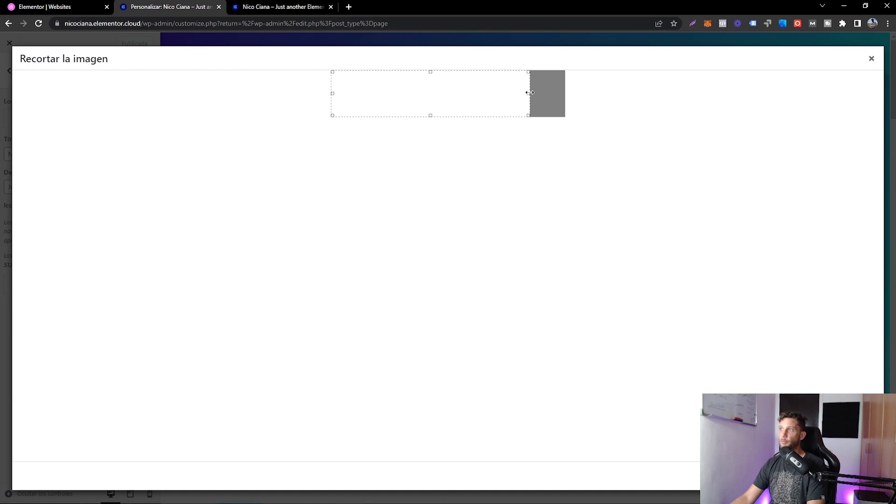
{"action": "left_click_drag", "start_coordinate": [530, 93], "coordinate": [580, 96]}
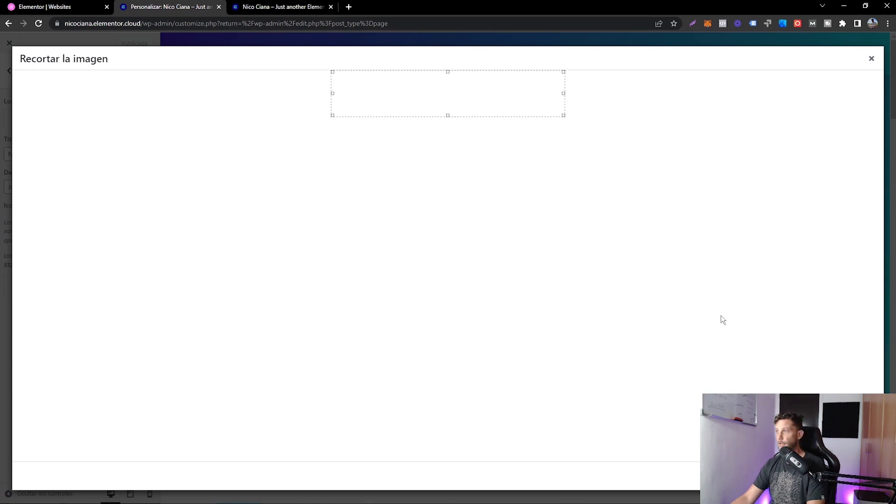
{"action": "mouse_move", "coordinate": [563, 92]}
{"action": "left_mouse_down"}
{"action": "mouse_move", "coordinate": [532, 92]}
{"action": "mouse_move", "coordinate": [564, 93]}
{"action": "left_mouse_up"}
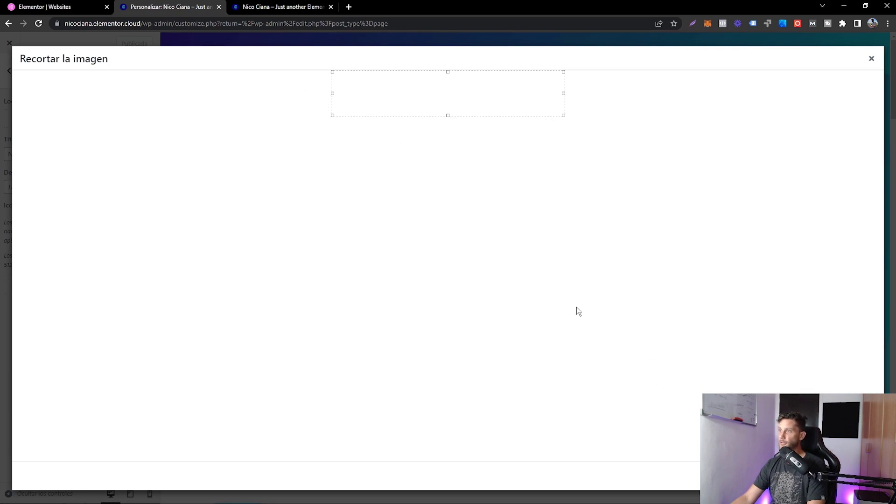
{"action": "key", "text": "Escape"}
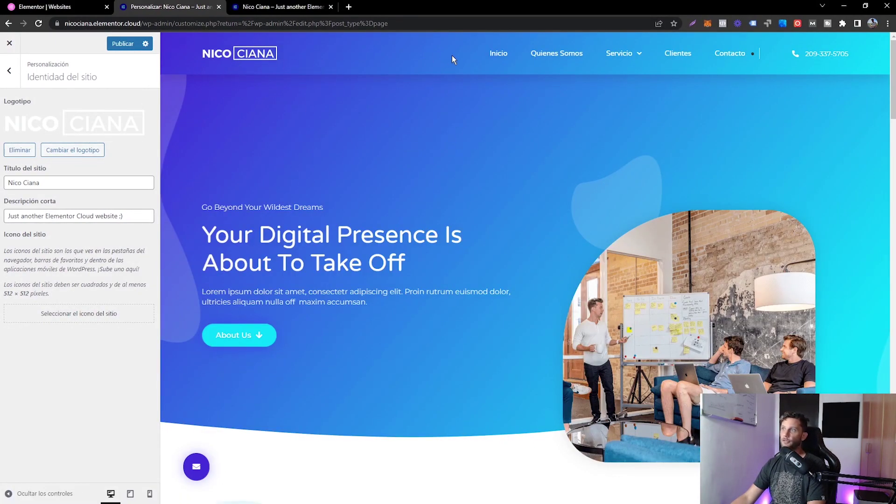
{"action": "left_click", "coordinate": [121, 46]}
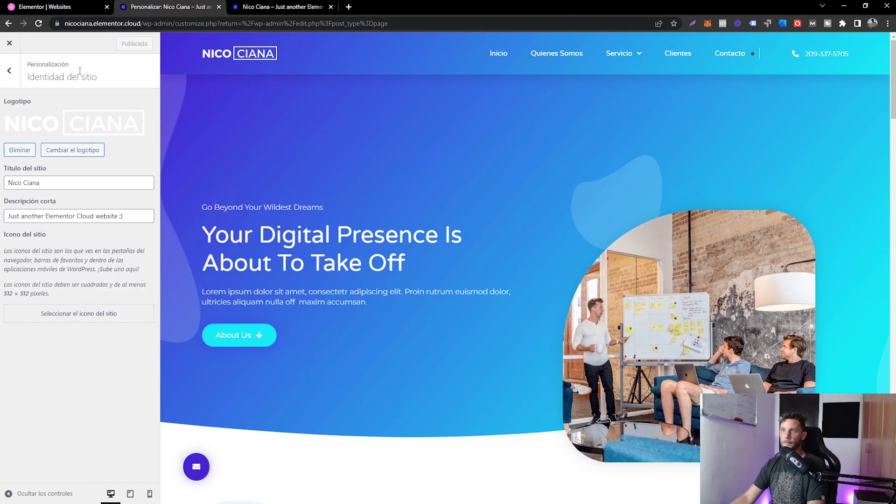
{"action": "left_click", "coordinate": [8, 73]}
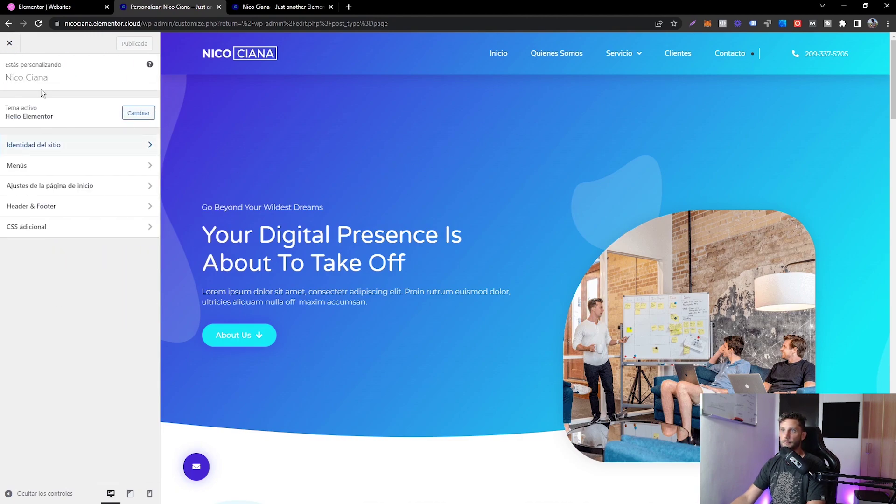
{"action": "left_click", "coordinate": [9, 45]}
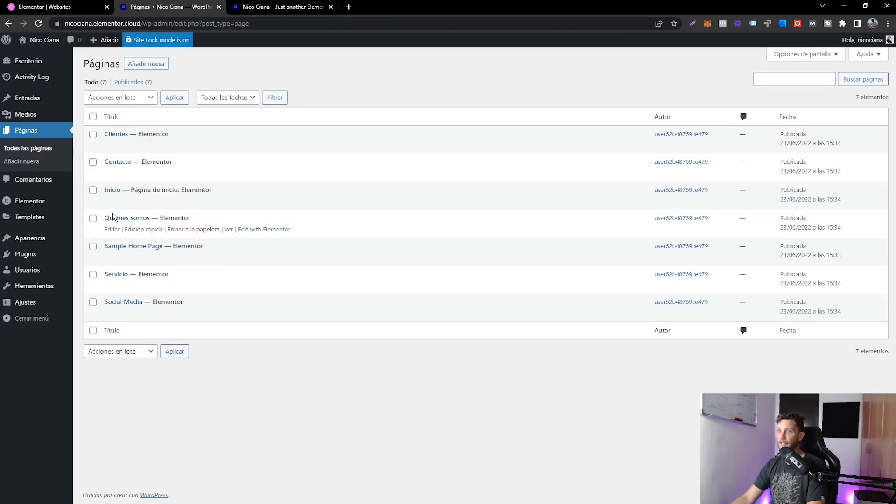
{"action": "left_click", "coordinate": [262, 8]}
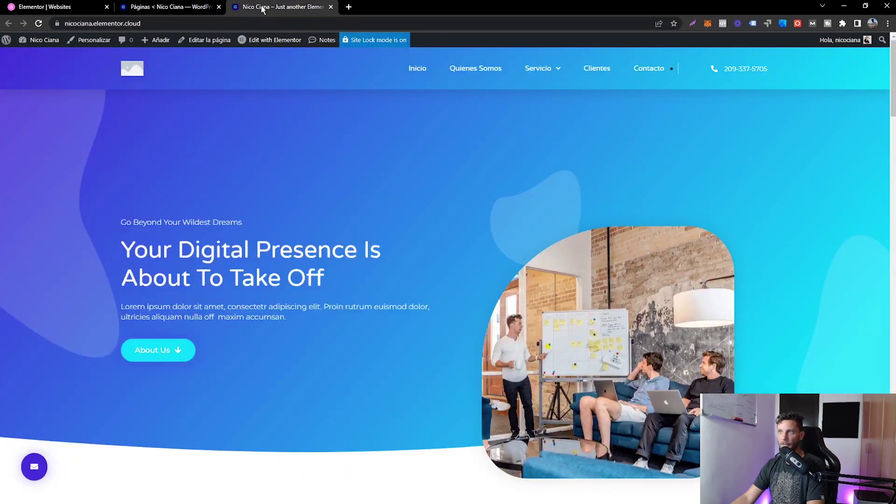
{"action": "left_click", "coordinate": [126, 23]}
{"action": "key", "text": "Return"}
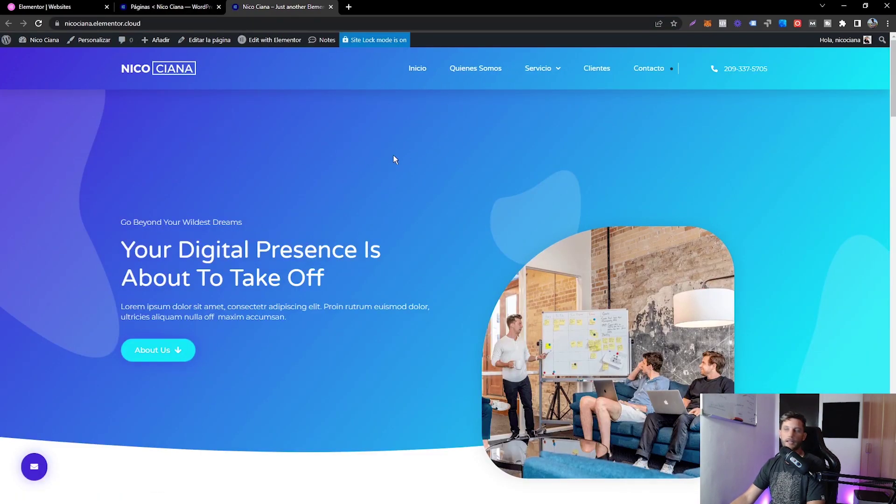
{"action": "left_click", "coordinate": [418, 70]}
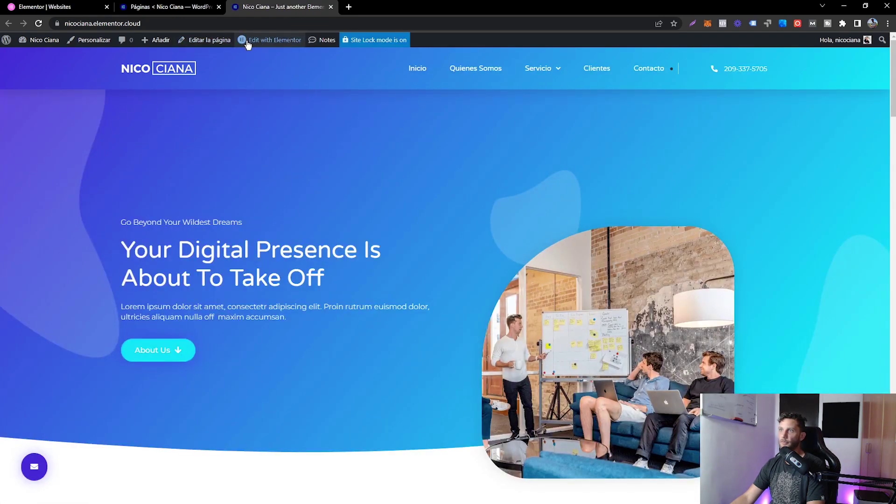
Open Inicio in the Elementor editor, close the Navigator, and select the hero section.
{"action": "mouse_move", "coordinate": [255, 44]}
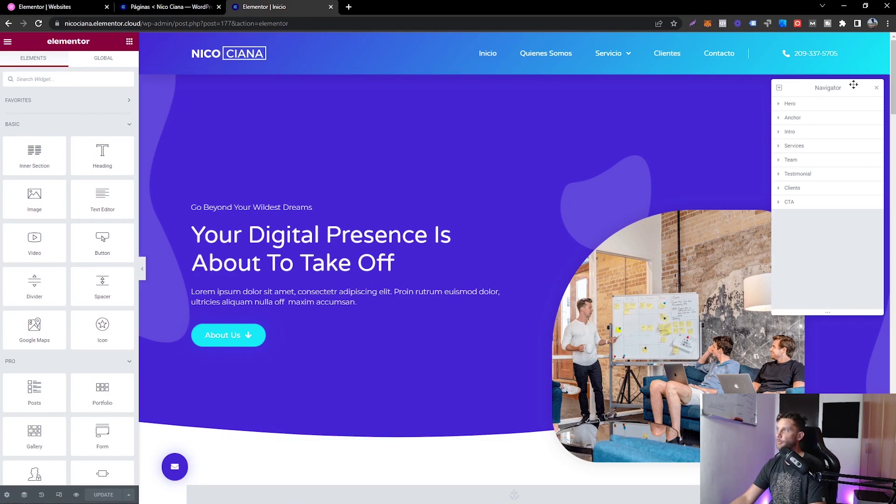
{"action": "left_click_drag", "start_coordinate": [872, 90], "coordinate": [724, 120]}
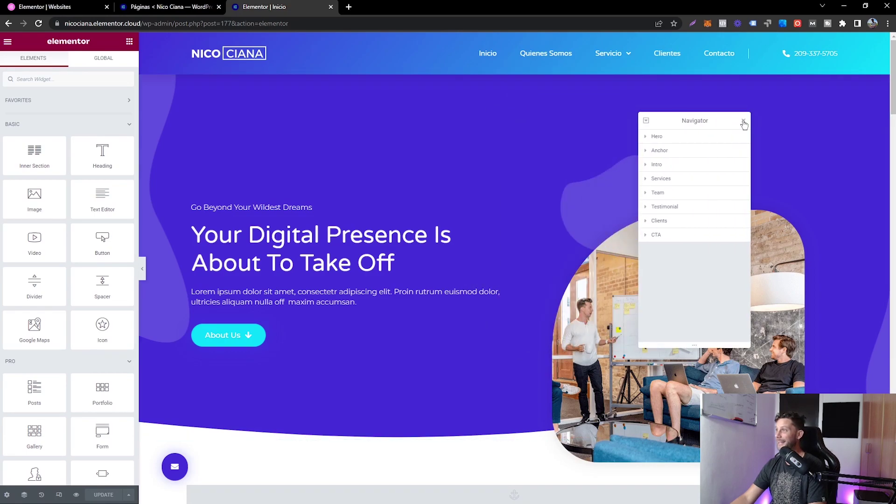
{"action": "left_click", "coordinate": [744, 121]}
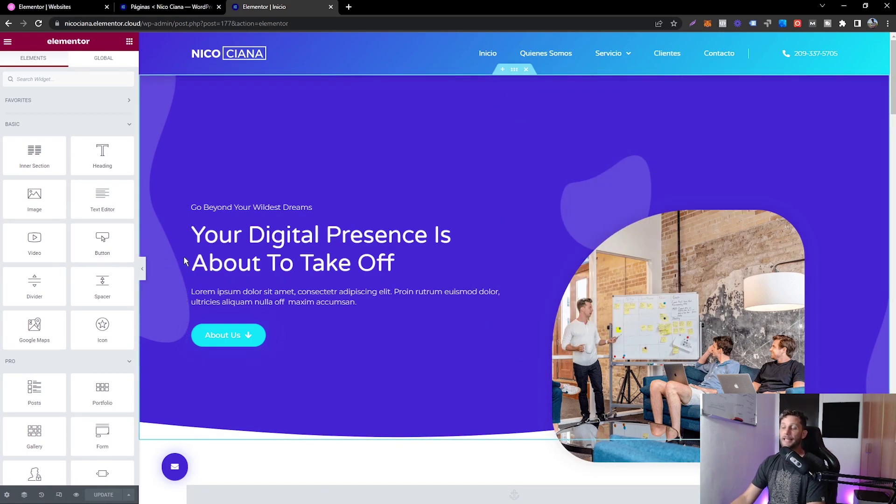
{"action": "scroll", "coordinate": [513, 251], "scroll_direction": "down", "scroll_amount": 6}
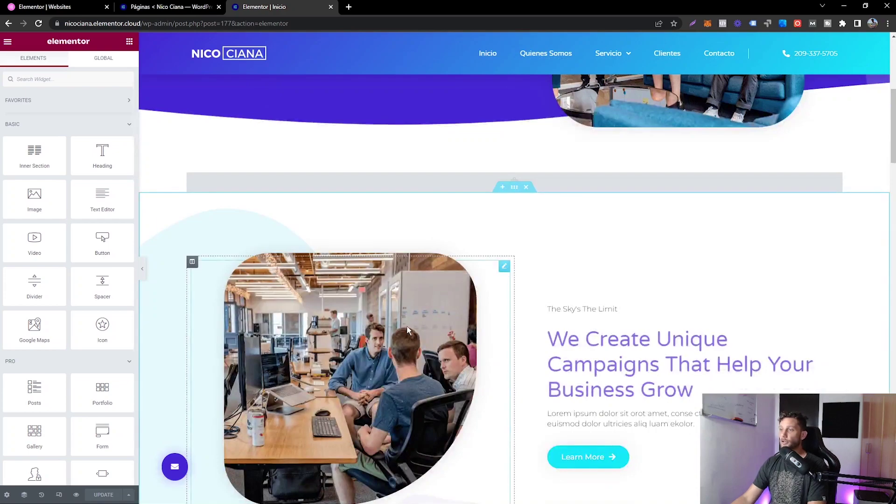
{"action": "scroll", "coordinate": [410, 329], "scroll_direction": "up", "scroll_amount": 6}
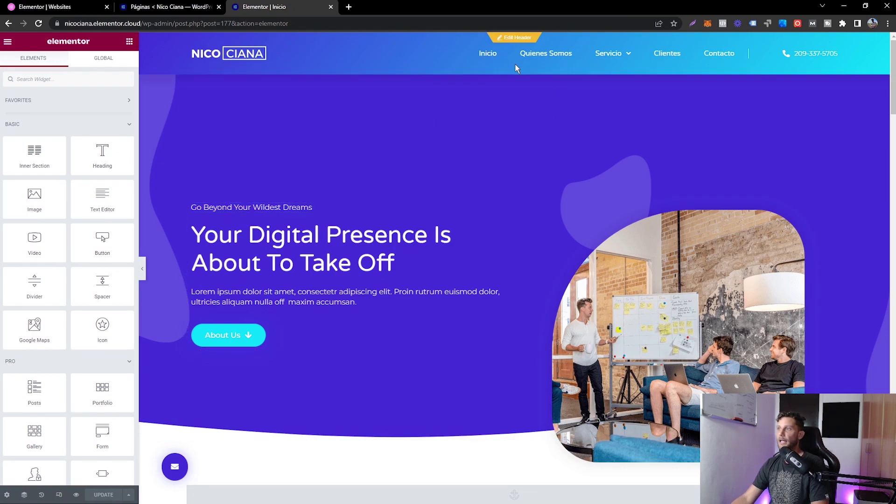
{"action": "scroll", "coordinate": [494, 149], "scroll_direction": "down", "scroll_amount": 7}
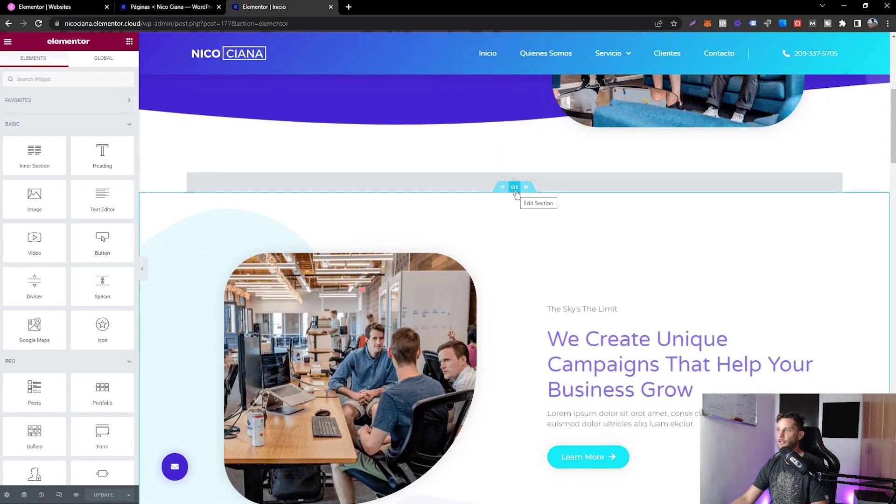
{"action": "scroll", "coordinate": [514, 208], "scroll_direction": "down", "scroll_amount": 10}
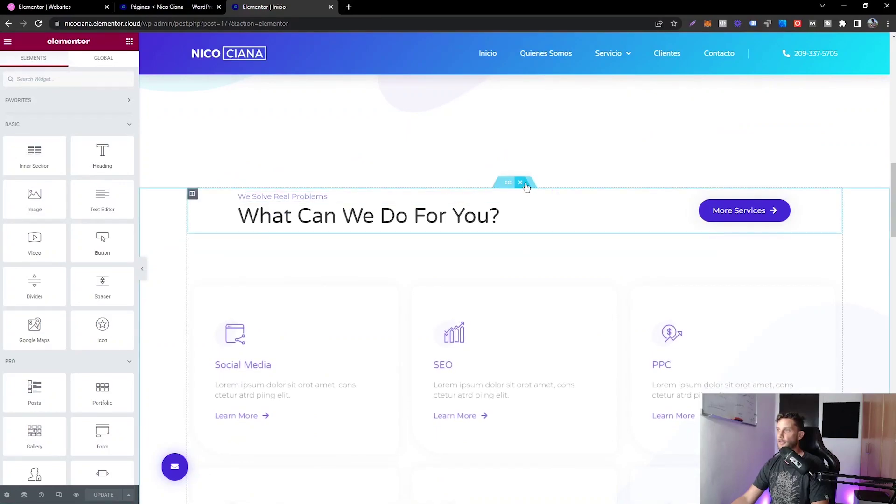
{"action": "scroll", "coordinate": [508, 189], "scroll_direction": "up", "scroll_amount": 17}
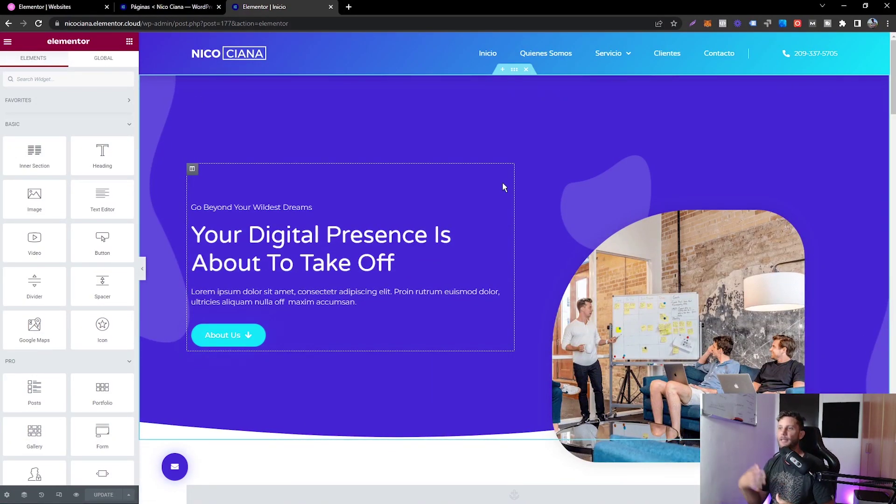
{"action": "left_click", "coordinate": [515, 70]}
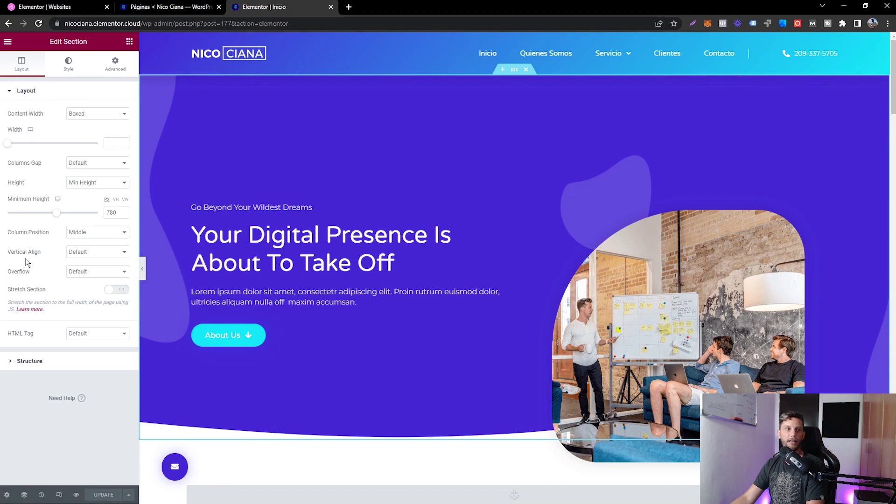
Shift the hero background gradient's first colour from purple to blue.
{"action": "left_click", "coordinate": [77, 69]}
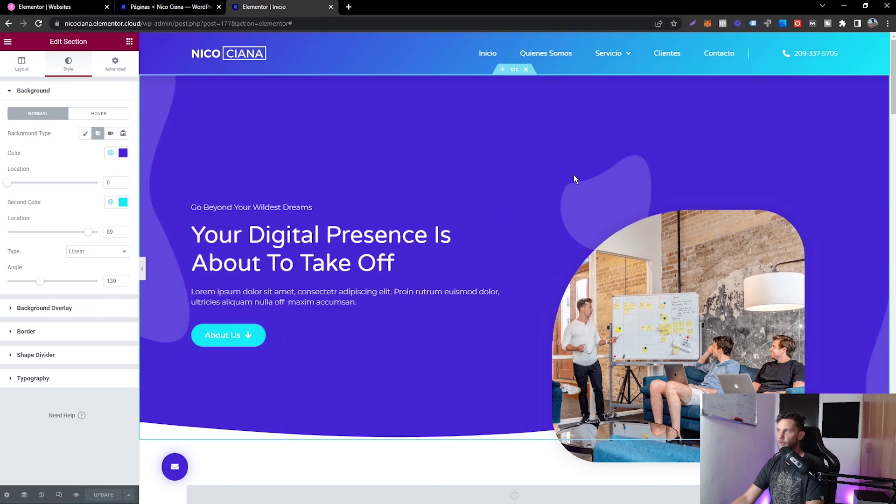
{"action": "left_click", "coordinate": [43, 309]}
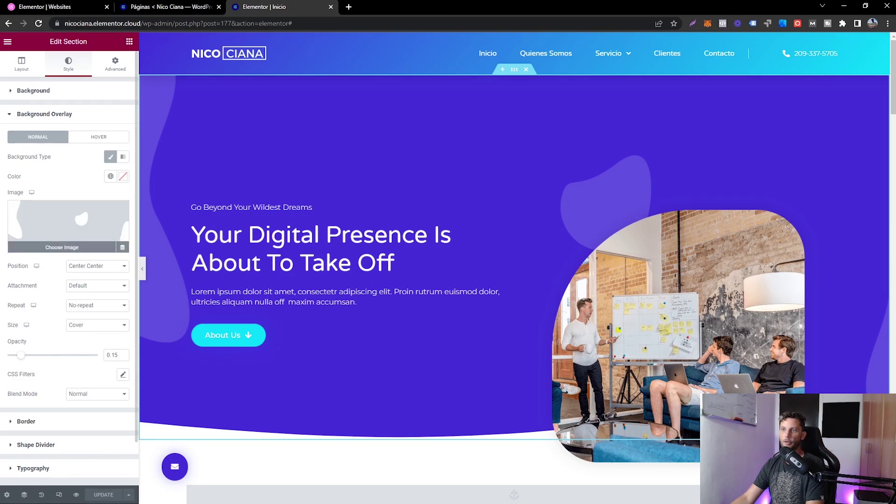
{"action": "left_click", "coordinate": [10, 107]}
{"action": "left_click", "coordinate": [13, 93]}
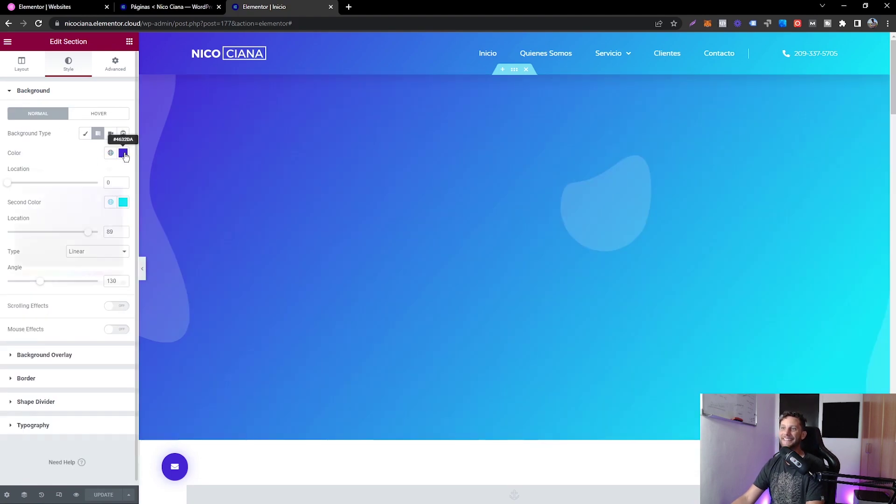
{"action": "left_click", "coordinate": [124, 154]}
{"action": "mouse_move", "coordinate": [57, 273]}
{"action": "left_mouse_down"}
{"action": "mouse_move", "coordinate": [32, 273]}
{"action": "mouse_move", "coordinate": [46, 274]}
{"action": "left_mouse_up"}
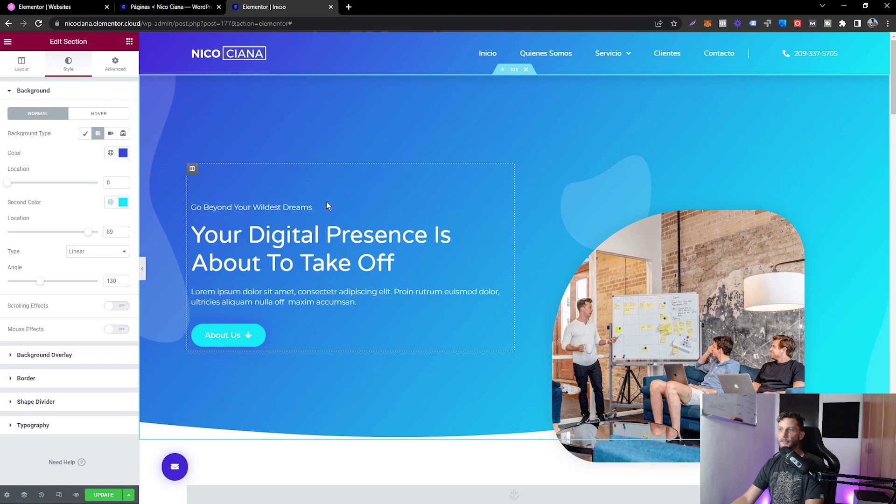
{"action": "left_click", "coordinate": [312, 208]}
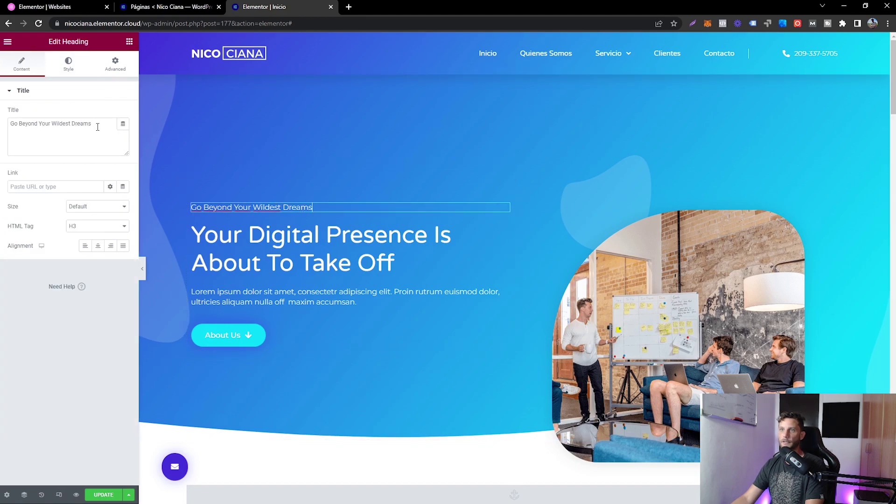
Delete the small tagline heading above the hero title.
{"action": "left_click_drag", "start_coordinate": [98, 127], "coordinate": [9, 121]}
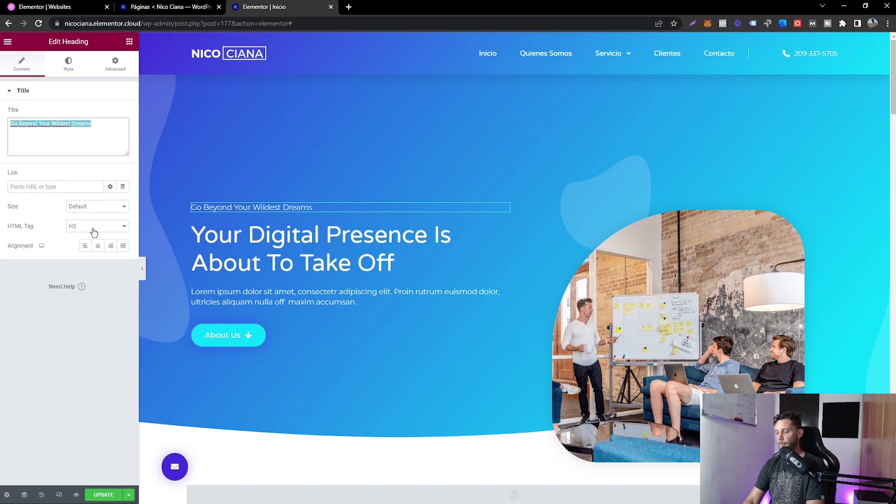
{"action": "type", "text": "Hola que tal como estas?"}
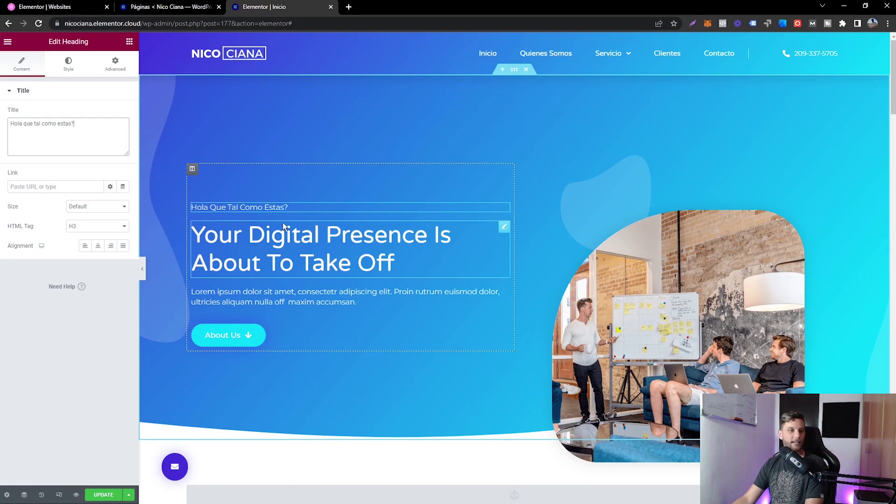
{"action": "right_click", "coordinate": [344, 206]}
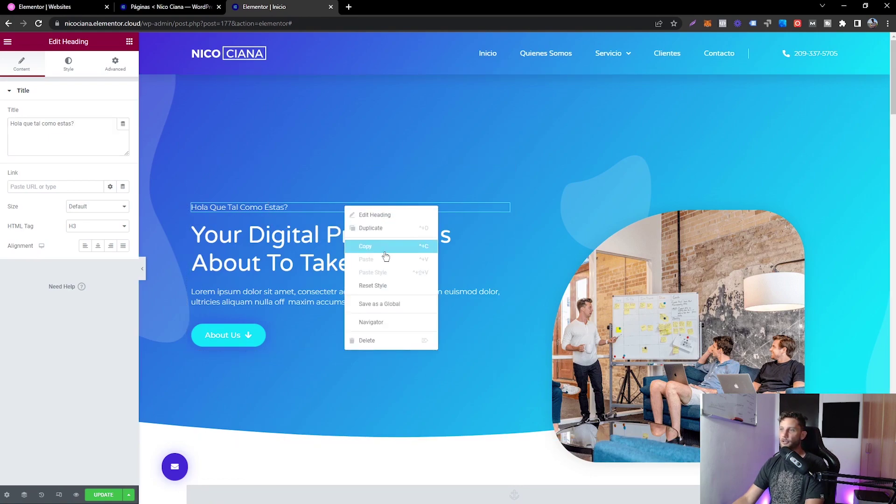
{"action": "left_click", "coordinate": [369, 341]}
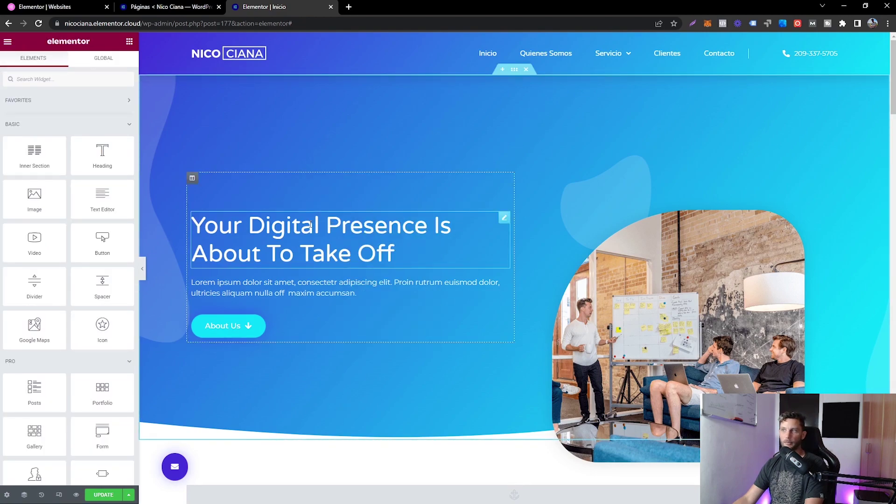
Rewrite the hero heading as 'Agencia de marketing digital para empresas'.
{"action": "left_click", "coordinate": [354, 227]}
{"action": "left_click_drag", "start_coordinate": [419, 256], "coordinate": [200, 229]}
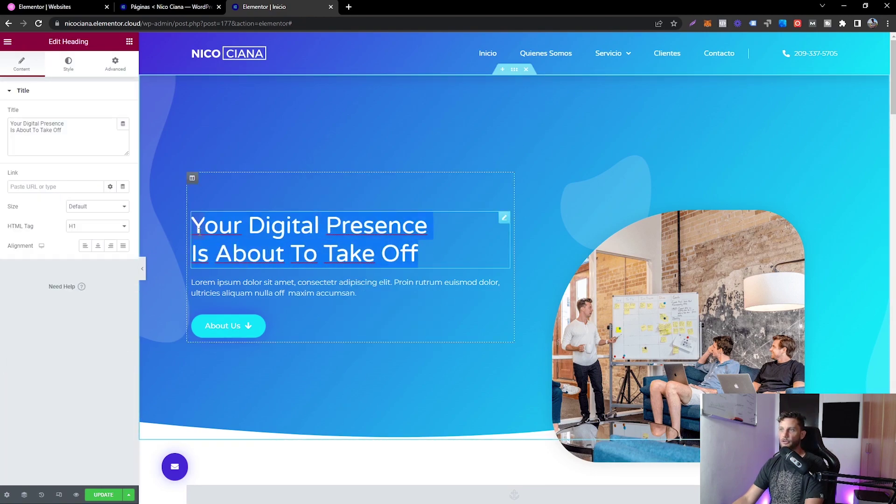
{"action": "left_click", "coordinate": [70, 140]}
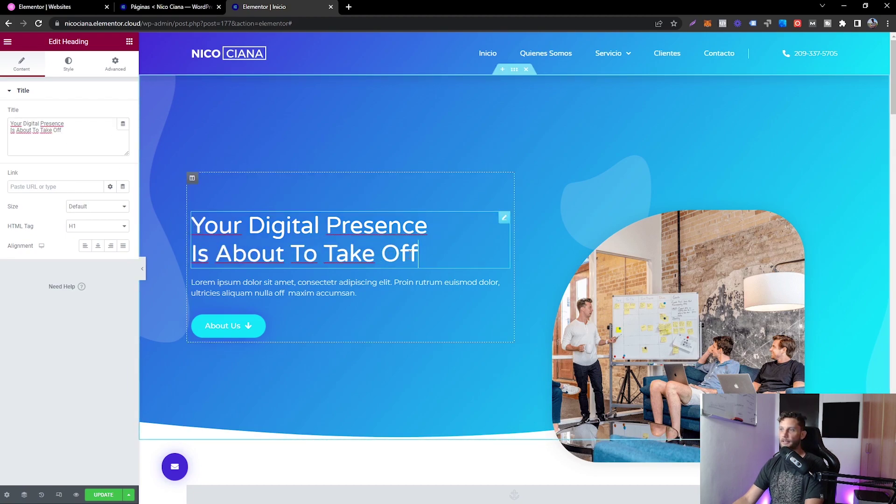
{"action": "key", "text": "BackSpace"}
{"action": "key", "text": "BackSpace"}
{"action": "key", "text": "BackSpace"}
{"action": "key", "text": "BackSpace"}
{"action": "key", "text": "BackSpace"}
{"action": "key", "text": "BackSpace"}
{"action": "key", "text": "BackSpace"}
{"action": "key", "text": "BackSpace"}
{"action": "key", "text": "BackSpace"}
{"action": "key", "text": "BackSpace"}
{"action": "key", "text": "BackSpace"}
{"action": "key", "text": "BackSpace"}
{"action": "key", "text": "BackSpace"}
{"action": "key", "text": "BackSpace"}
{"action": "key", "text": "BackSpace"}
{"action": "key", "text": "BackSpace"}
{"action": "key", "text": "BackSpace"}
{"action": "key", "text": "BackSpace"}
{"action": "key", "text": "BackSpace"}
{"action": "key", "text": "BackSpace"}
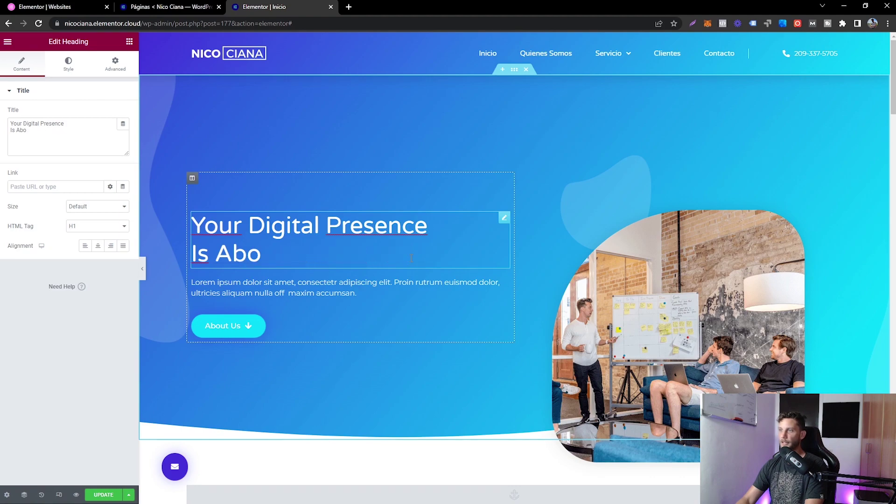
{"action": "key", "text": "BackSpace"}
{"action": "key", "text": "BackSpace"}
{"action": "key", "text": "BackSpace"}
{"action": "key", "text": "BackSpace"}
{"action": "key", "text": "BackSpace"}
{"action": "key", "text": "BackSpace"}
{"action": "key", "text": "BackSpace"}
{"action": "key", "text": "BackSpace"}
{"action": "key", "text": "BackSpace"}
{"action": "key", "text": "BackSpace"}
{"action": "key", "text": "BackSpace"}
{"action": "key", "text": "BackSpace"}
{"action": "key", "text": "BackSpace"}
{"action": "key", "text": "BackSpace"}
{"action": "key", "text": "BackSpace"}
{"action": "key", "text": "BackSpace"}
{"action": "key", "text": "BackSpace"}
{"action": "key", "text": "BackSpace"}
{"action": "key", "text": "BackSpace"}
{"action": "type", "text": "Agencia de mark"}
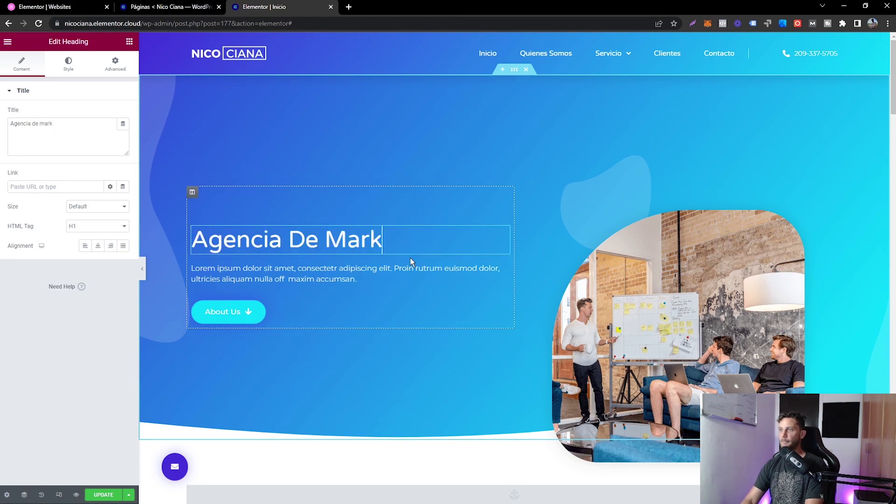
{"action": "type", "text": "eting digital para "}
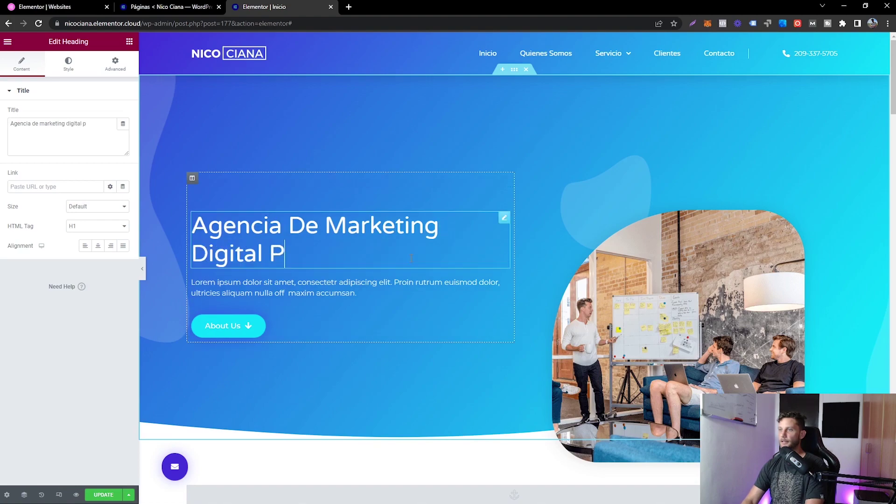
{"action": "type", "text": "empresas"}
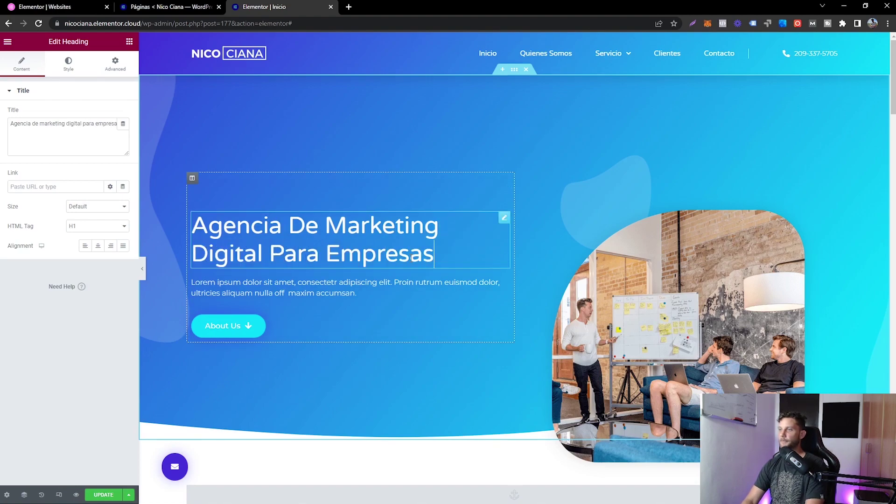
{"action": "left_click", "coordinate": [74, 124]}
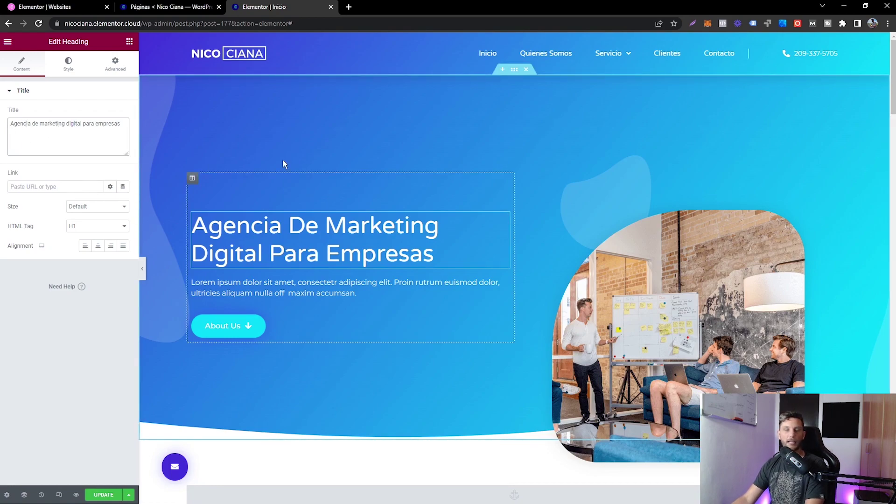
{"action": "left_click", "coordinate": [68, 66]}
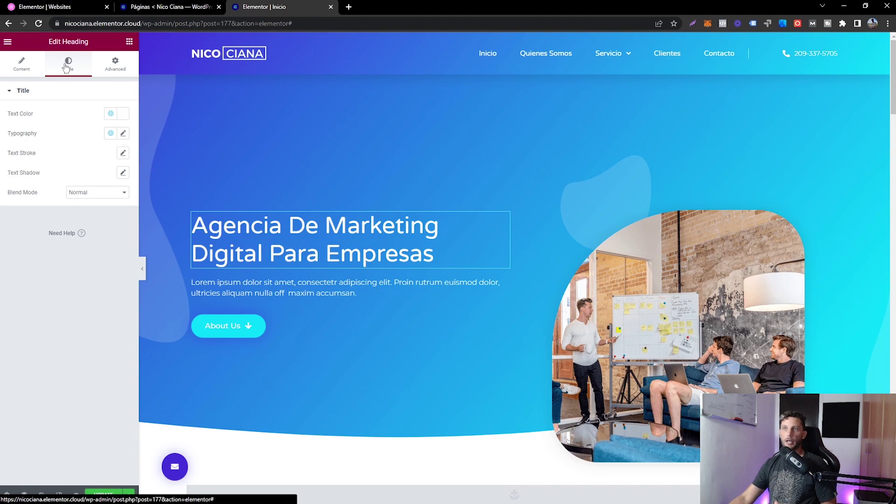
Set the hero heading's typography size to 61 px.
{"action": "left_click", "coordinate": [21, 65]}
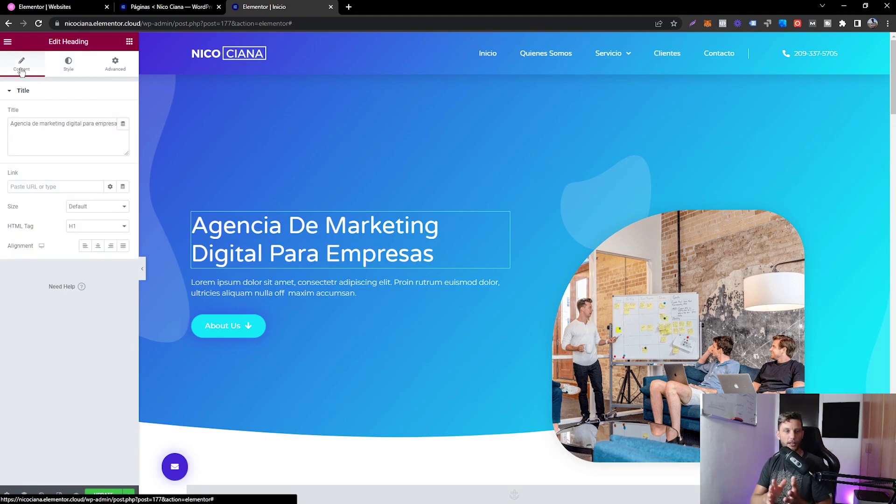
{"action": "left_click", "coordinate": [68, 62]}
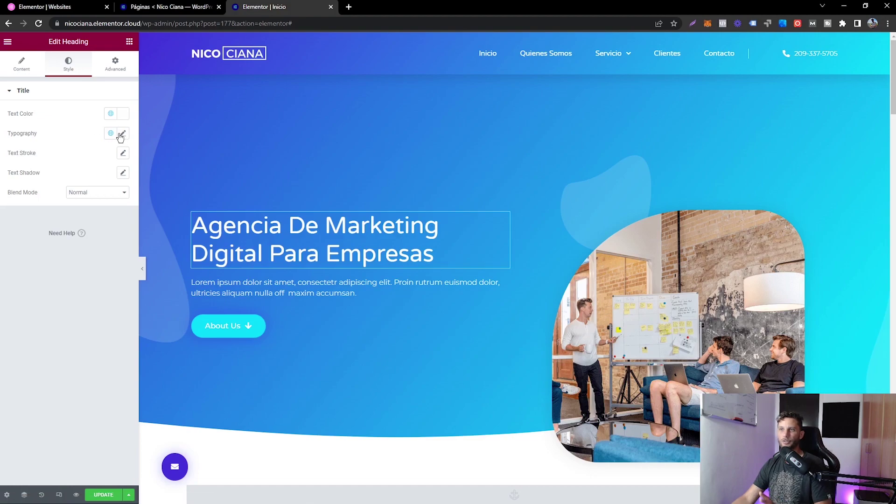
{"action": "left_click", "coordinate": [123, 135]}
{"action": "left_click", "coordinate": [87, 178]}
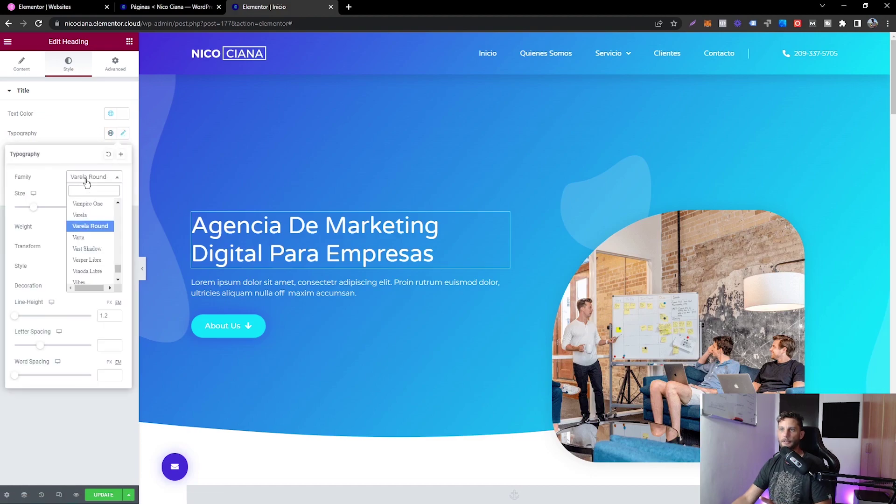
{"action": "left_click", "coordinate": [56, 181]}
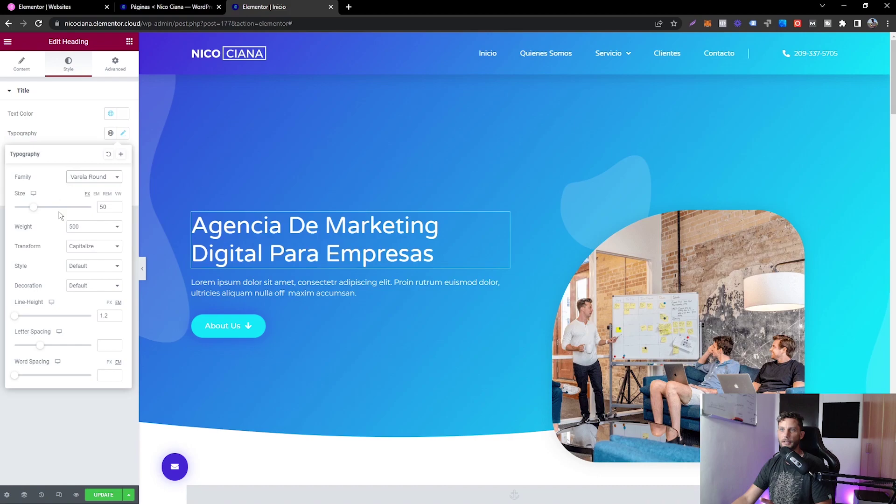
{"action": "left_click_drag", "start_coordinate": [33, 207], "coordinate": [42, 212]}
{"action": "left_click_drag", "start_coordinate": [54, 213], "coordinate": [38, 213]}
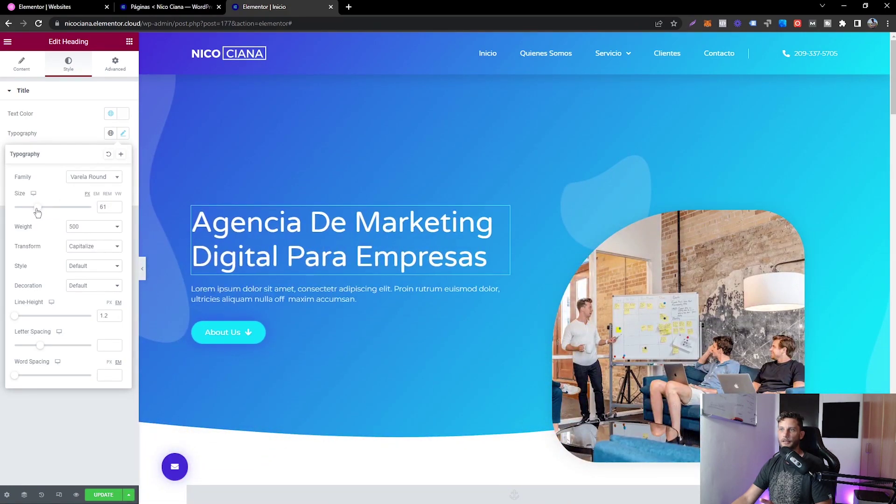
{"action": "left_click", "coordinate": [68, 112]}
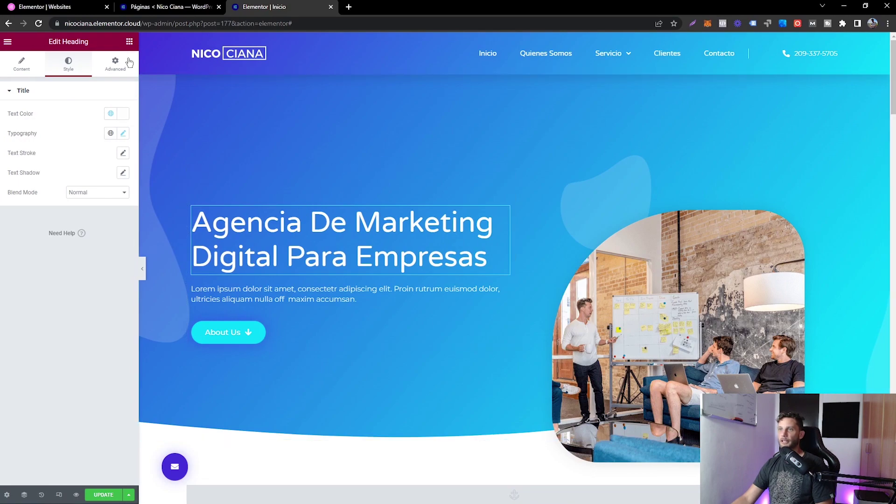
{"action": "left_click", "coordinate": [115, 64]}
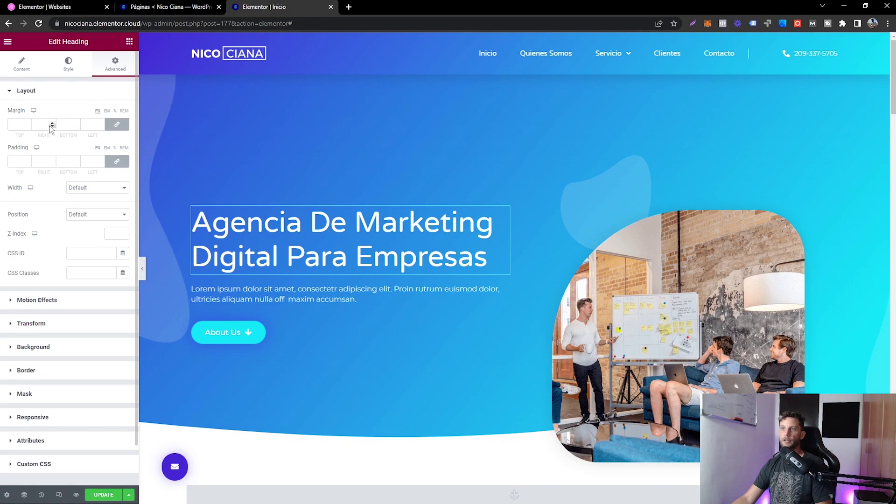
{"action": "left_click", "coordinate": [117, 124]}
{"action": "scroll", "coordinate": [28, 126], "scroll_direction": "down", "scroll_amount": 20}
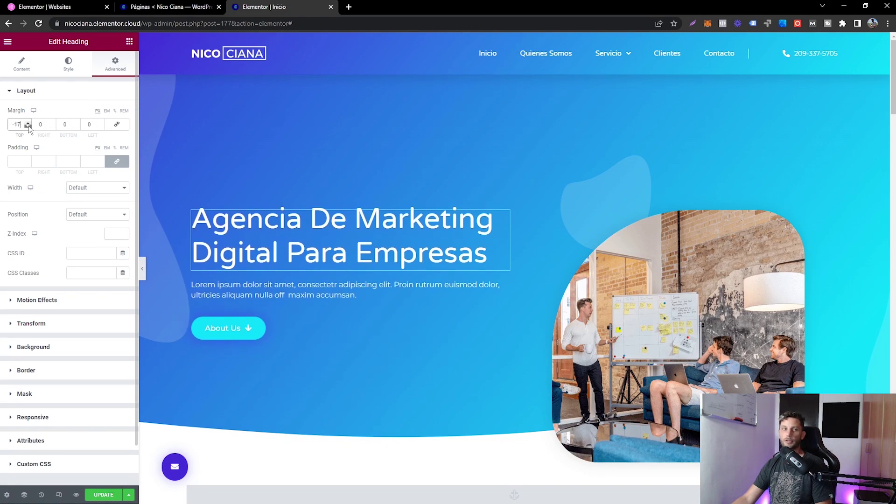
{"action": "scroll", "coordinate": [28, 126], "scroll_direction": "down", "scroll_amount": 20}
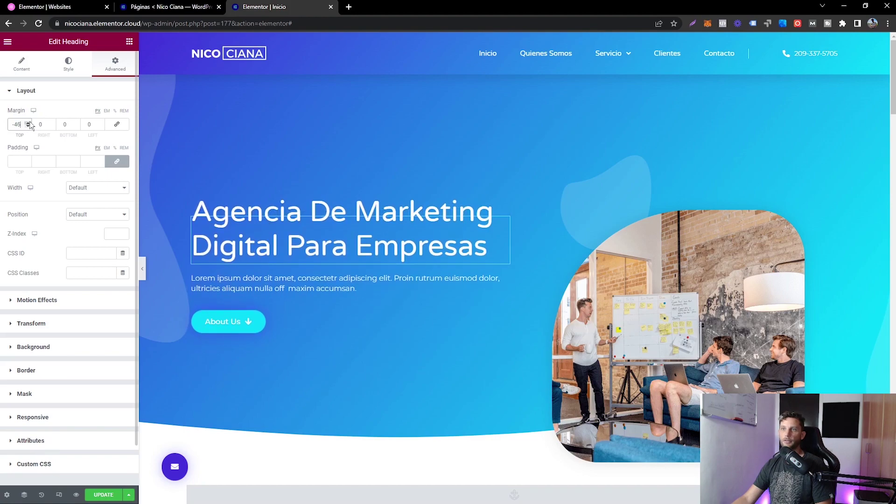
{"action": "type", "text": "0"}
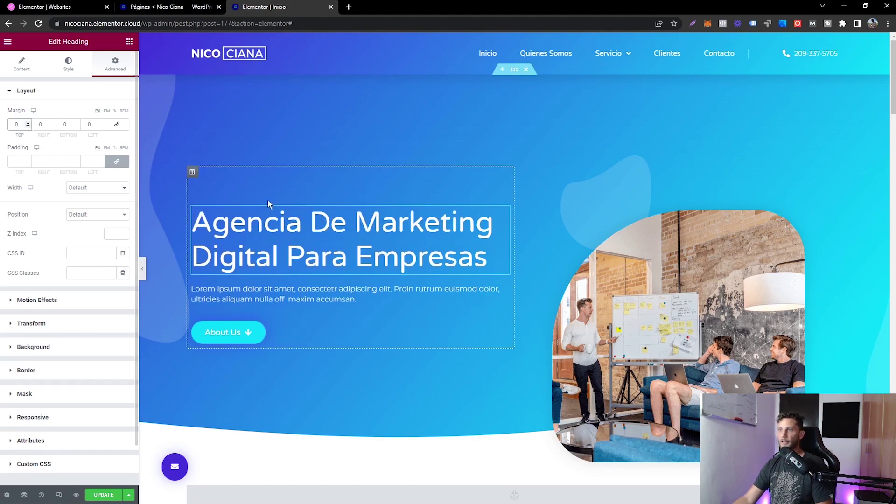
{"action": "scroll", "coordinate": [28, 125], "scroll_direction": "up", "scroll_amount": 20}
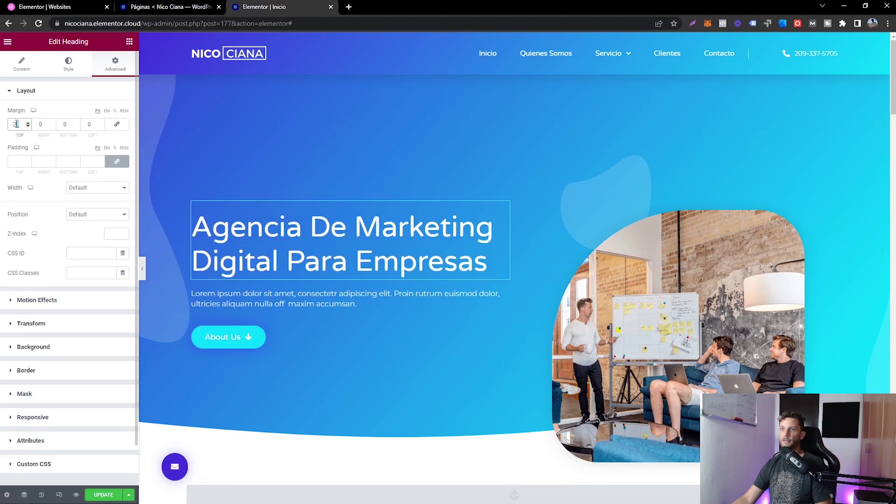
{"action": "type", "text": "0"}
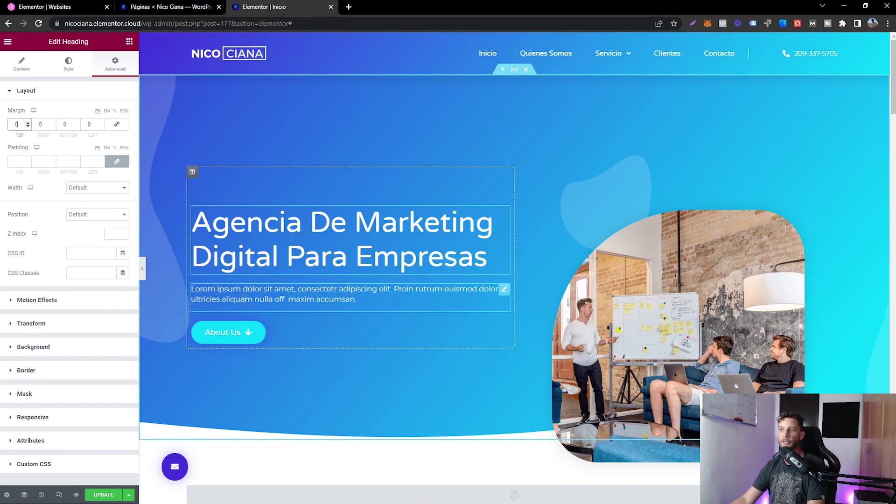
Revert the page history to the Section Global Color Disabled state.
{"action": "left_click", "coordinate": [24, 495]}
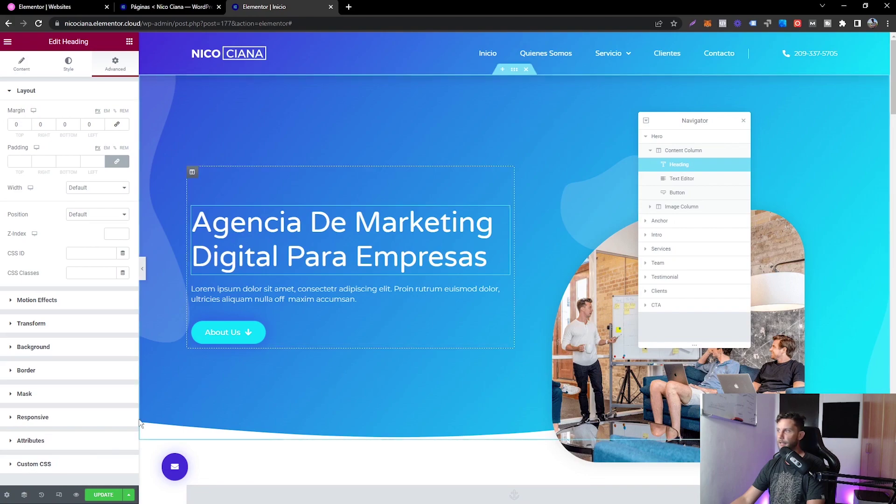
{"action": "left_click", "coordinate": [41, 496]}
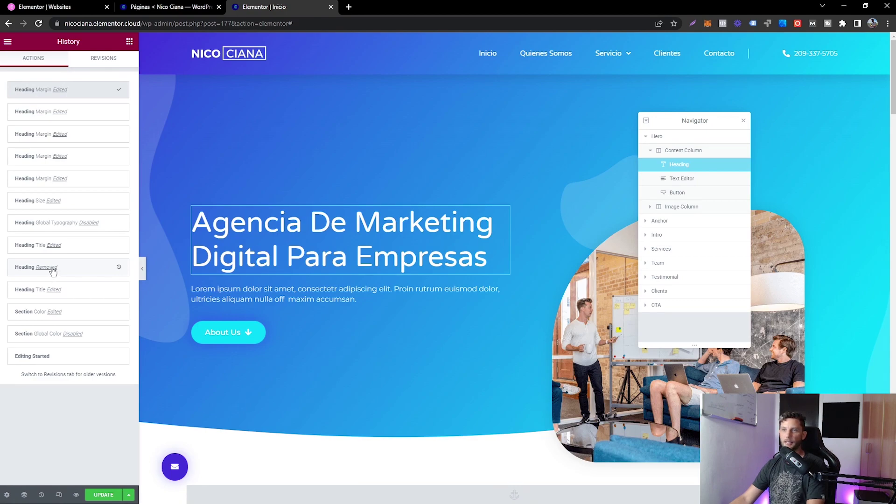
{"action": "left_click", "coordinate": [70, 269]}
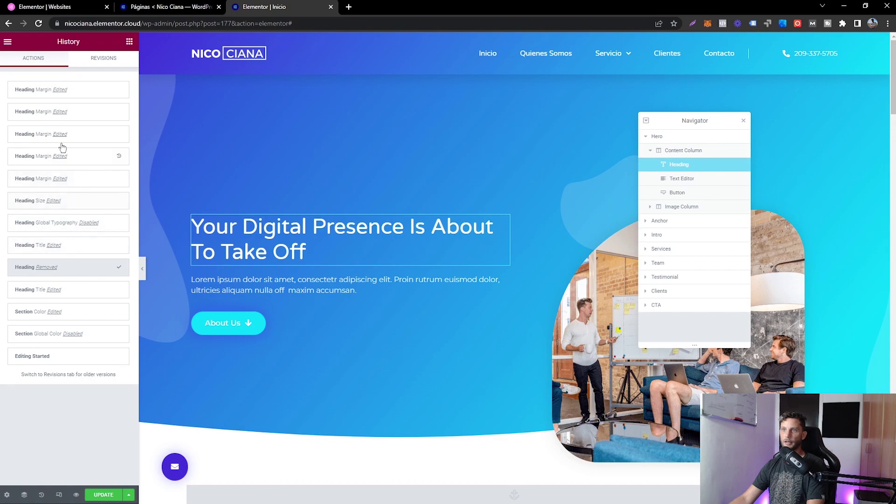
{"action": "left_click", "coordinate": [56, 93]}
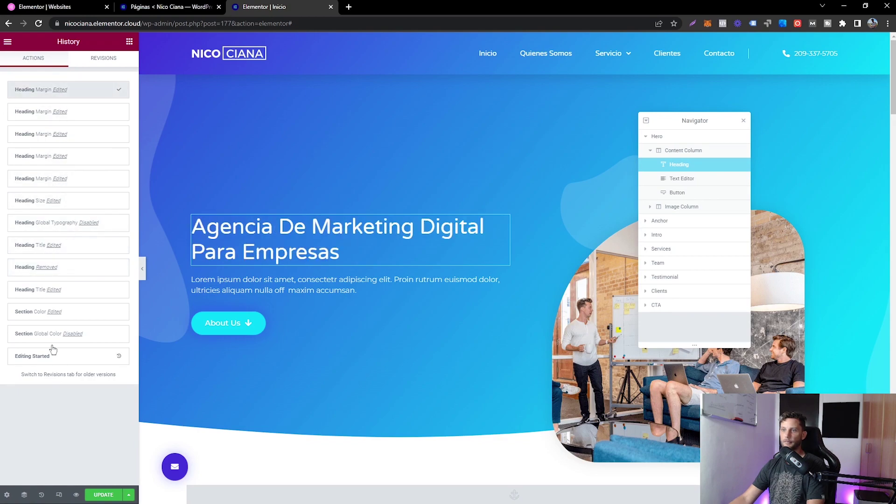
{"action": "left_click", "coordinate": [64, 318]}
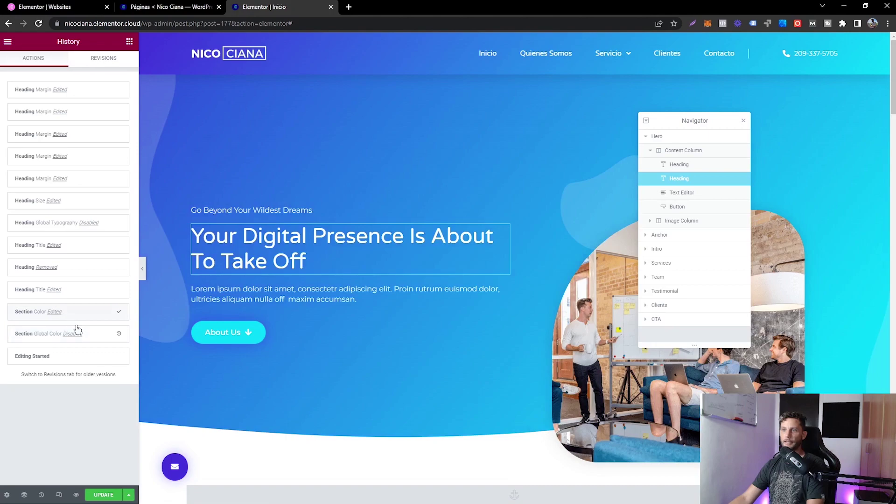
{"action": "left_click", "coordinate": [78, 334]}
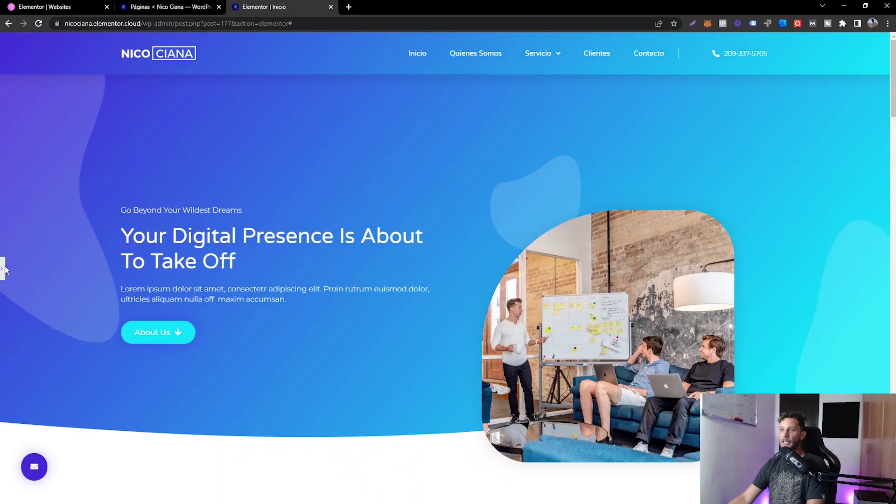
Replace the intro section photo with Post-7.png from the media library.
{"action": "key", "text": "ctrl+p"}
{"action": "scroll", "coordinate": [395, 265], "scroll_direction": "down", "scroll_amount": 10}
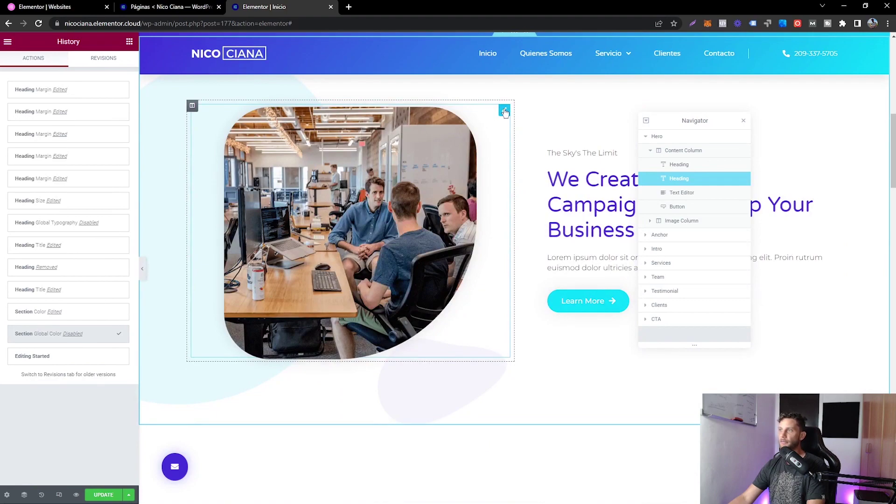
{"action": "left_click", "coordinate": [504, 111]}
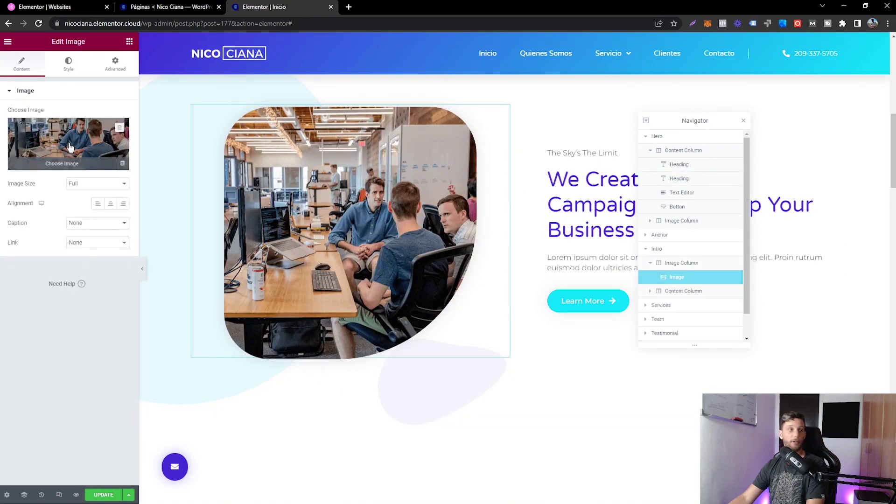
{"action": "left_click", "coordinate": [84, 144]}
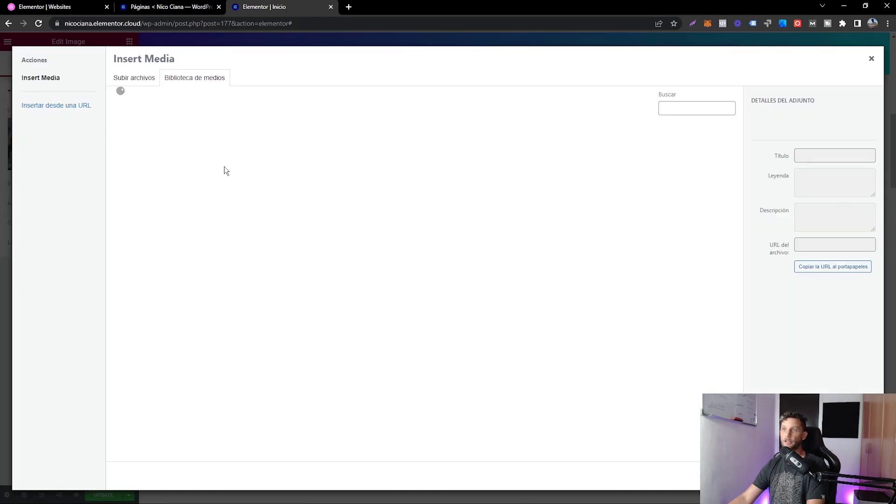
{"action": "left_click", "coordinate": [430, 370]}
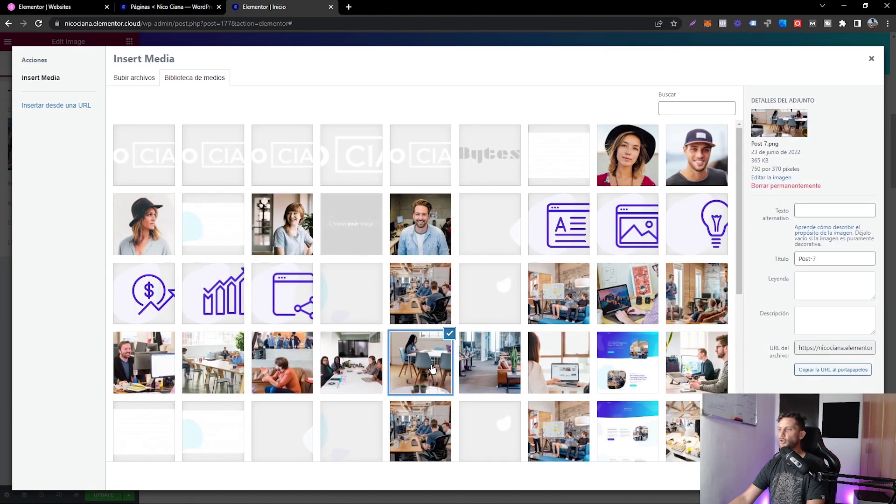
{"action": "left_click", "coordinate": [141, 77]}
{"action": "left_click", "coordinate": [203, 78]}
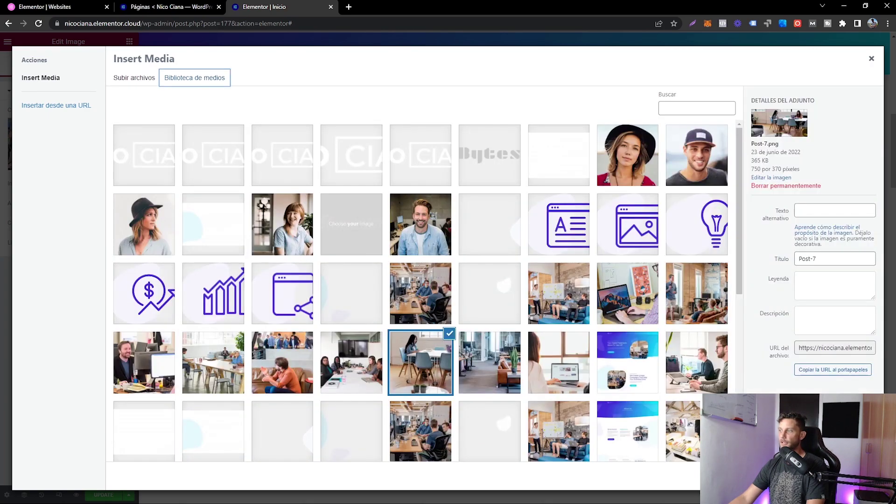
{"action": "left_click", "coordinate": [853, 476]}
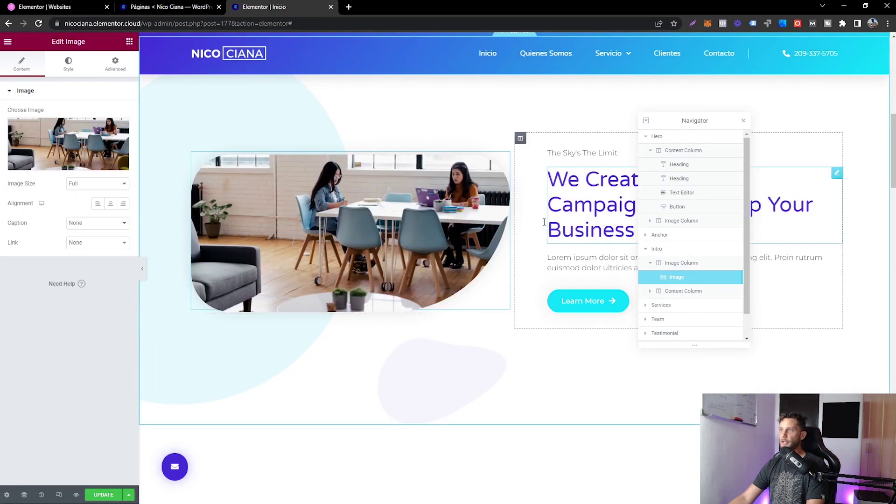
{"action": "left_click", "coordinate": [742, 121]}
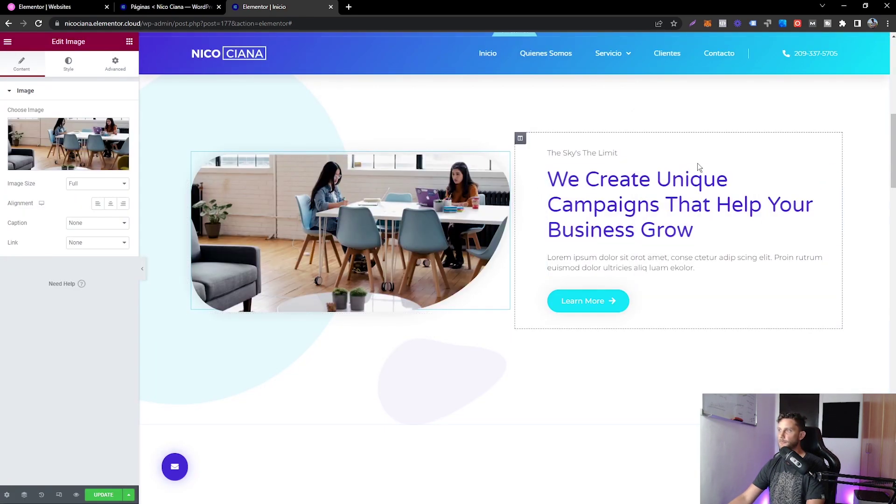
{"action": "scroll", "coordinate": [538, 235], "scroll_direction": "down", "scroll_amount": 3}
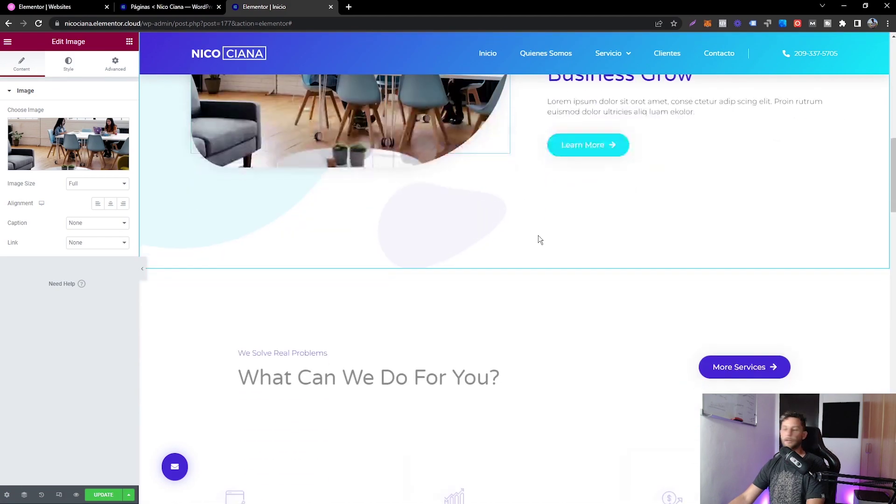
Link the Learn More button to the copied Quienes Somos page address.
{"action": "left_click", "coordinate": [835, 141]}
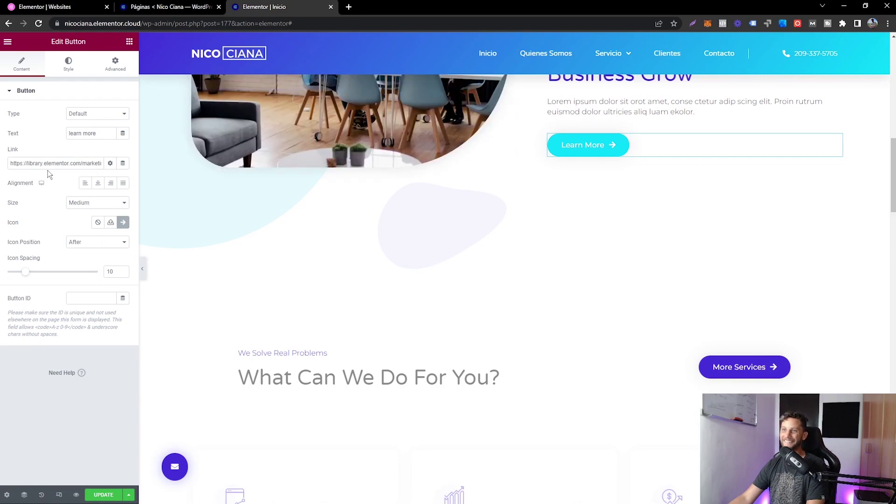
{"action": "triple_click", "coordinate": [11, 163]}
{"action": "left_click", "coordinate": [13, 164]}
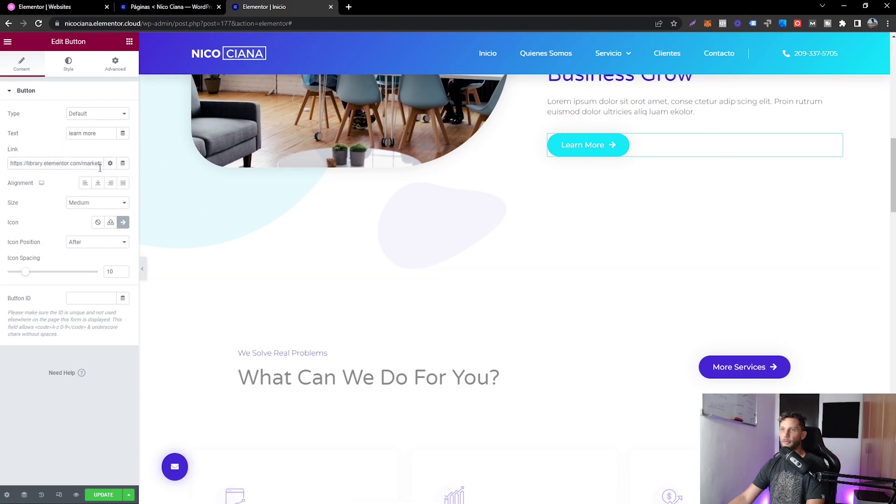
{"action": "scroll", "coordinate": [430, 168], "scroll_direction": "up", "scroll_amount": 10}
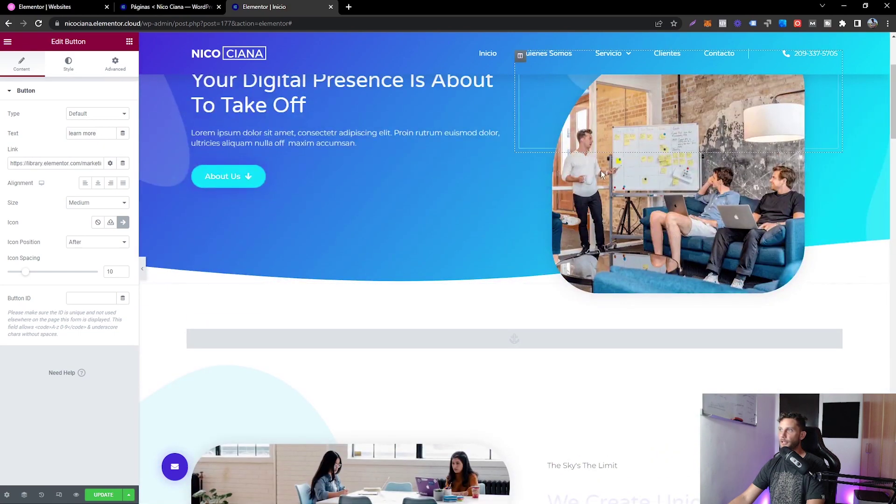
{"action": "scroll", "coordinate": [600, 170], "scroll_direction": "down", "scroll_amount": 3}
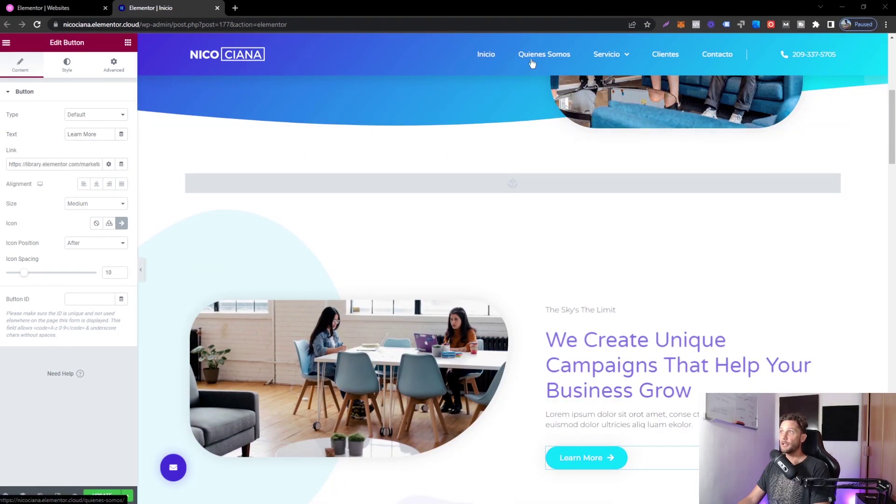
{"action": "right_click", "coordinate": [531, 64]}
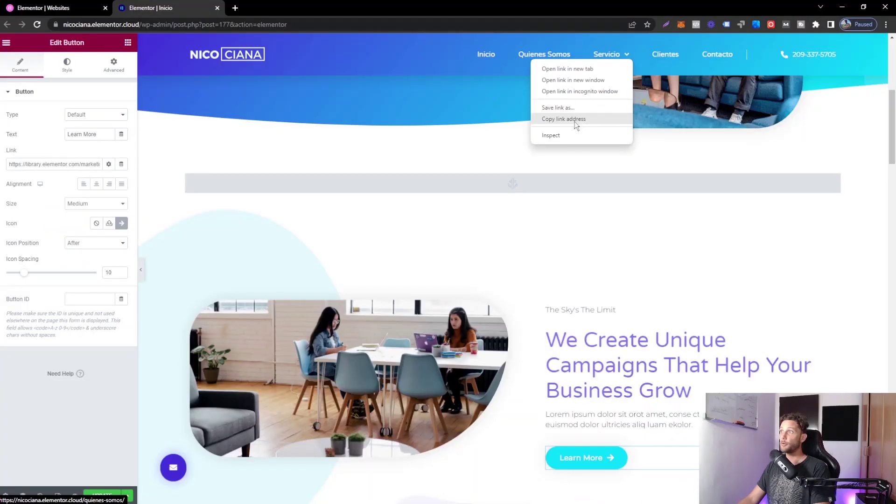
{"action": "left_click", "coordinate": [602, 127]}
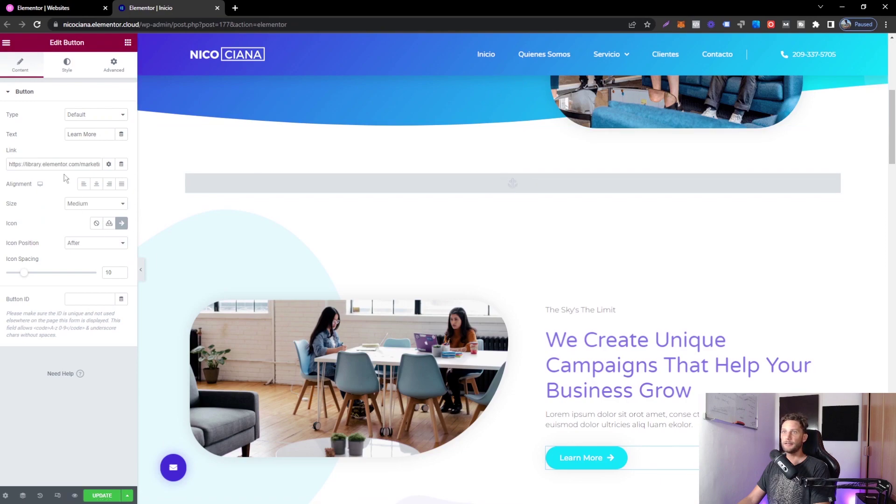
{"action": "triple_click", "coordinate": [11, 168]}
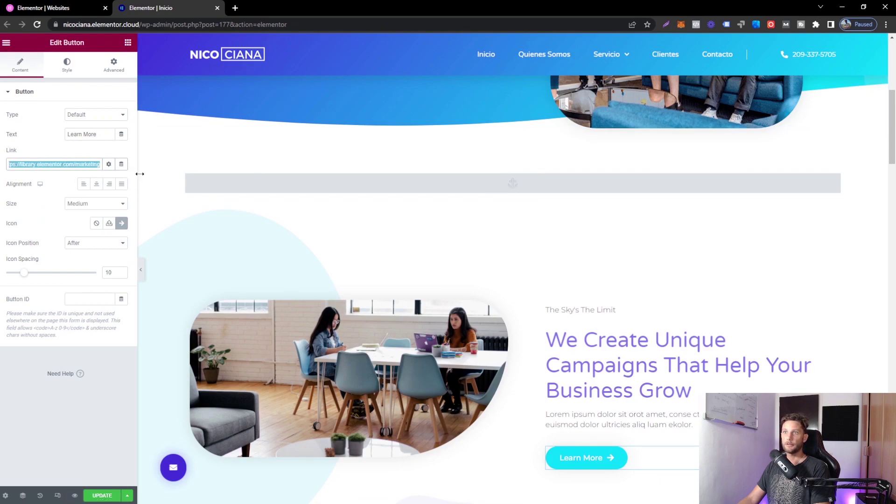
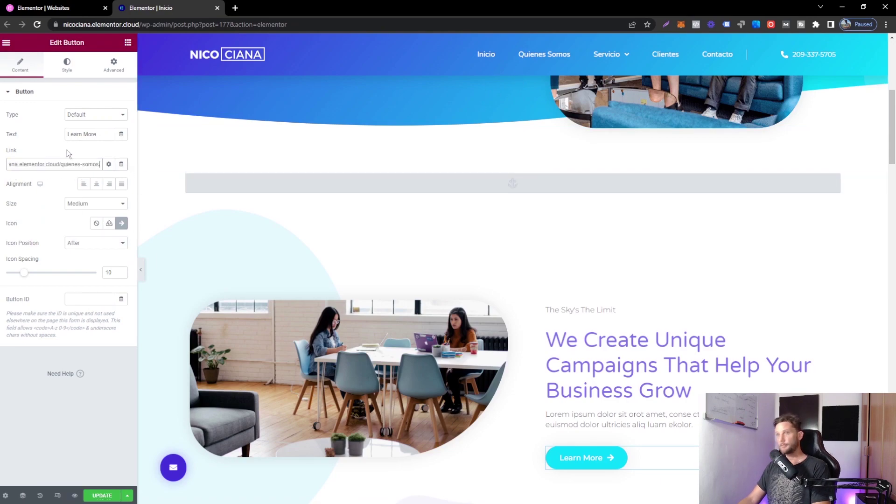
{"action": "left_click_drag", "start_coordinate": [42, 165], "coordinate": [8, 165]}
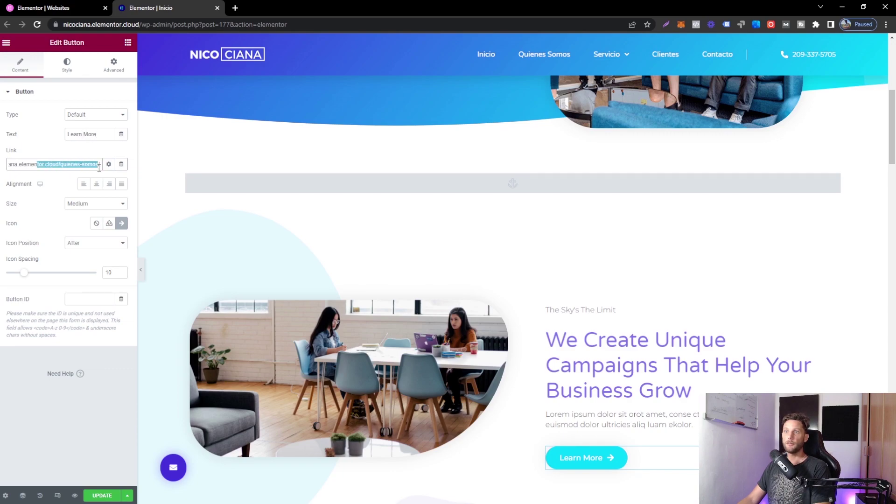
Relabel the button 'Quienes Somos' and save the page.
{"action": "left_click_drag", "start_coordinate": [100, 135], "coordinate": [74, 136]}
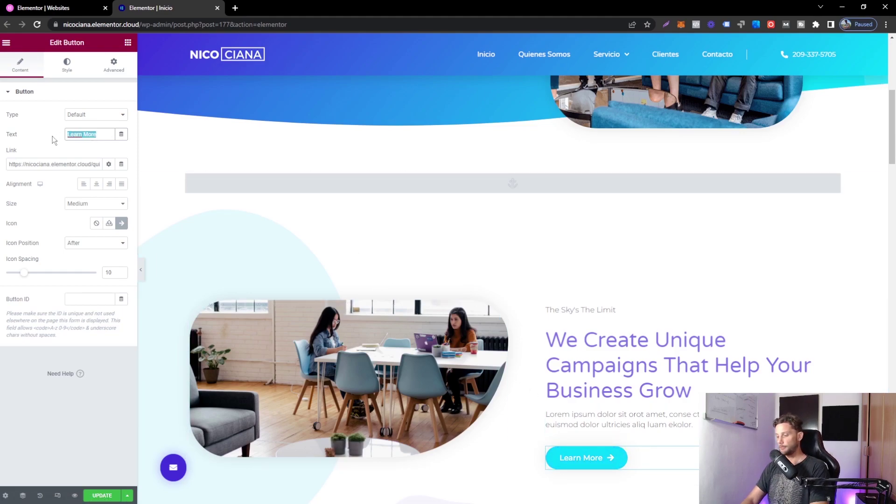
{"action": "type", "text": "Quienes Somos"}
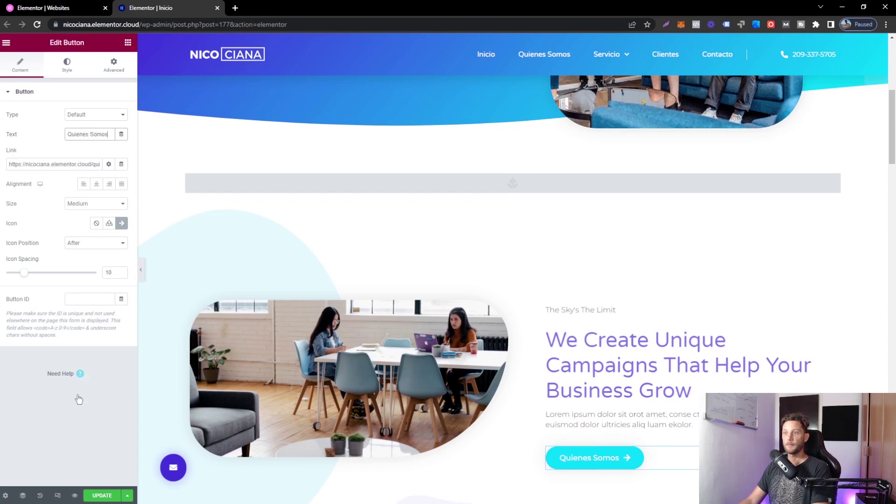
{"action": "left_click", "coordinate": [99, 494]}
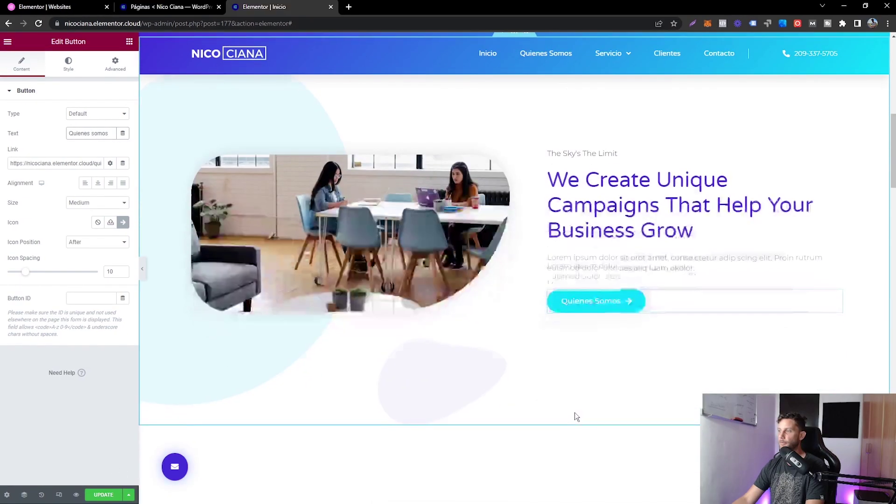
{"action": "scroll", "coordinate": [575, 410], "scroll_direction": "down", "scroll_amount": 10}
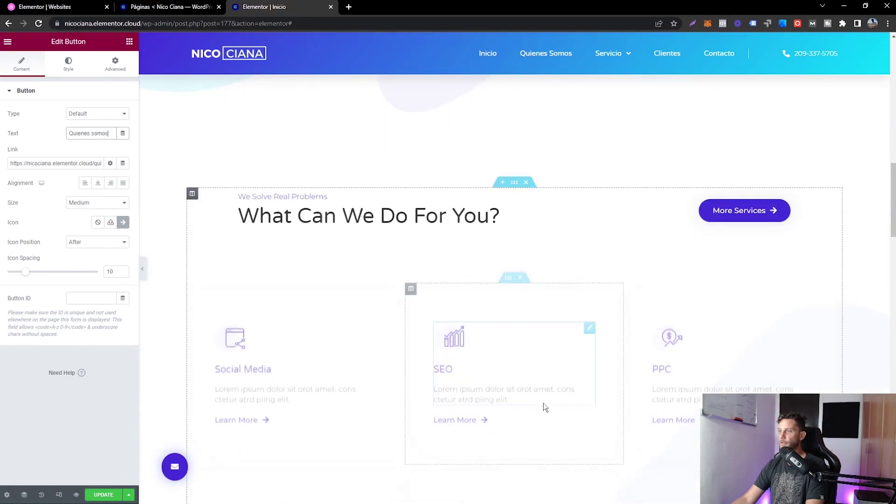
{"action": "scroll", "coordinate": [420, 334], "scroll_direction": "down", "scroll_amount": 12}
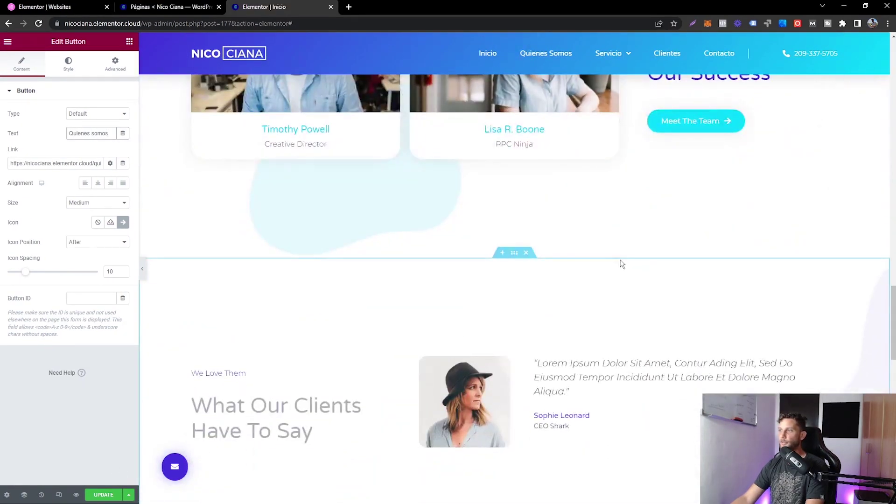
Save the homepage changes with UPDATE.
{"action": "scroll", "coordinate": [450, 336], "scroll_direction": "down", "scroll_amount": 8}
{"action": "scroll", "coordinate": [447, 329], "scroll_direction": "up", "scroll_amount": 6}
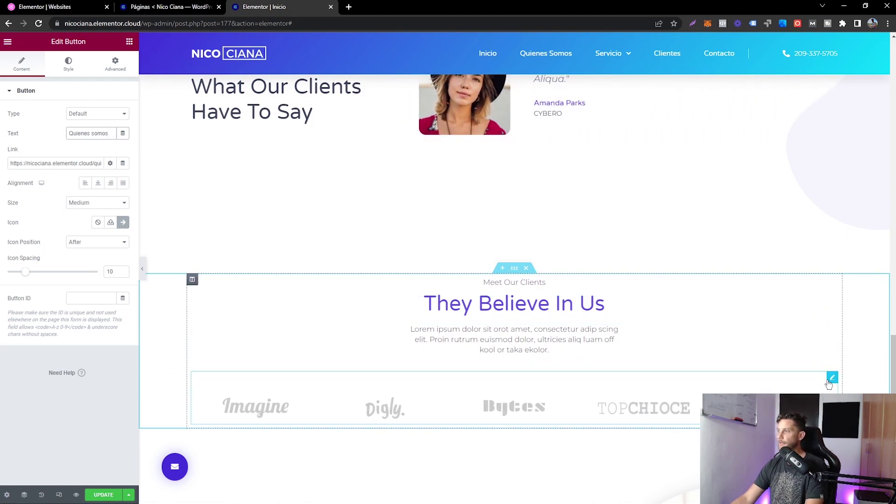
{"action": "left_click", "coordinate": [830, 380]}
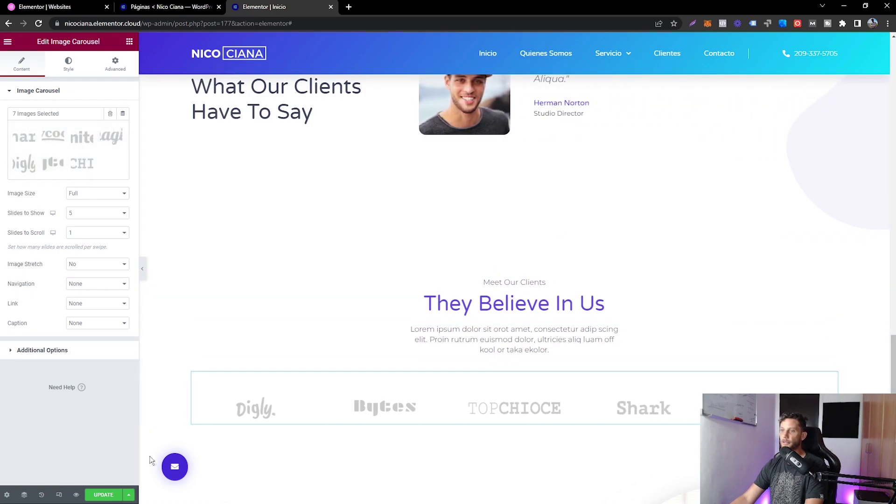
{"action": "left_click", "coordinate": [102, 494]}
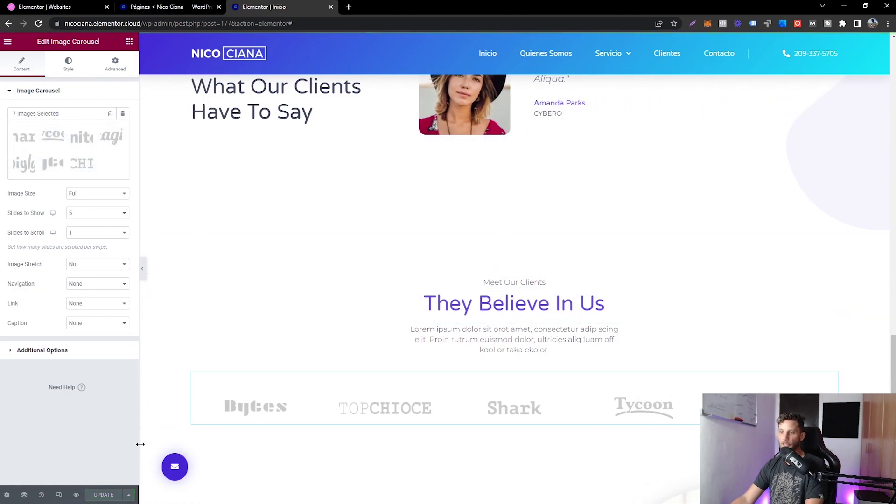
Bring up the settings of the hero's About Us button, which links to #about.
{"action": "scroll", "coordinate": [223, 309], "scroll_direction": "up", "scroll_amount": 2}
{"action": "scroll", "coordinate": [222, 309], "scroll_direction": "up", "scroll_amount": 10}
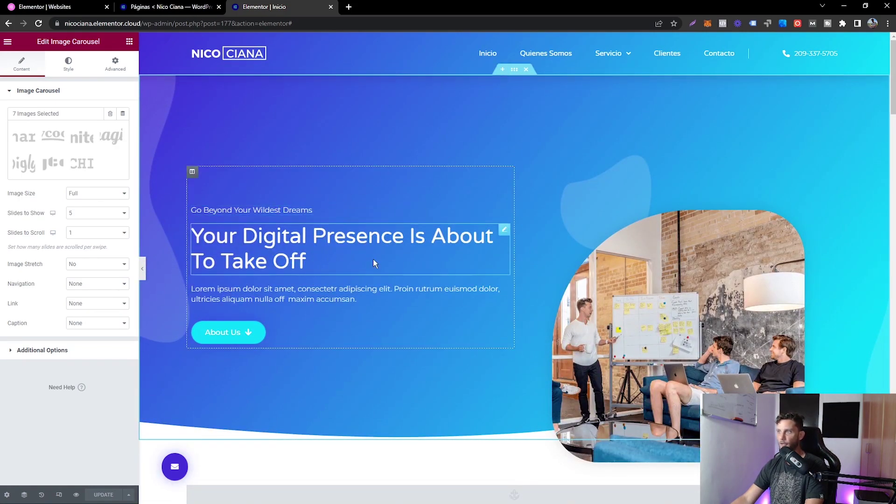
{"action": "left_click", "coordinate": [266, 243]}
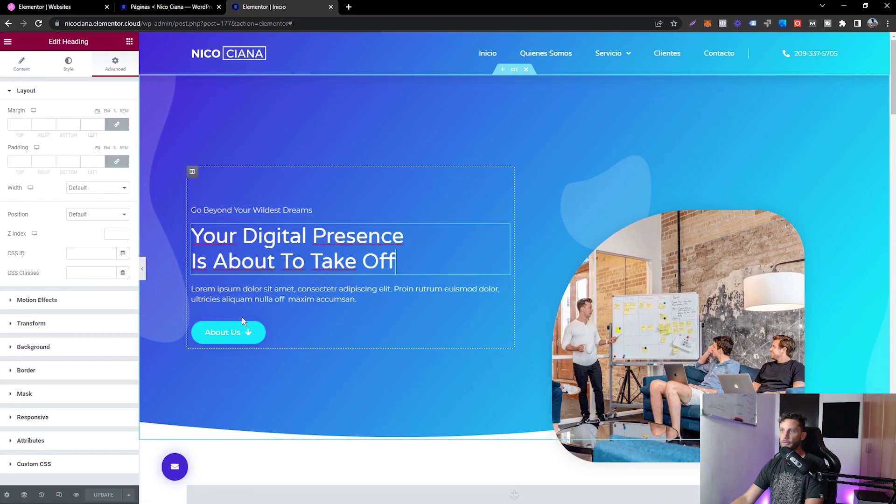
{"action": "left_click", "coordinate": [504, 329]}
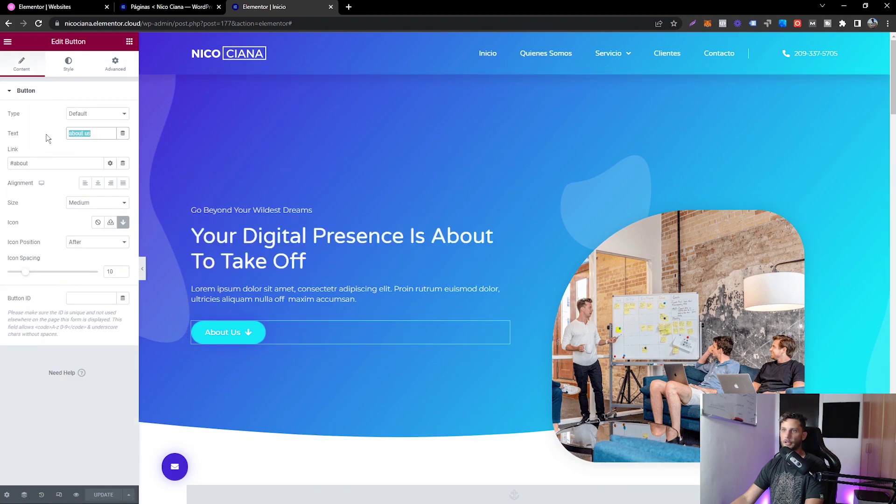
Change the hero button text to 'Acerca nuestro' and save the page.
{"action": "type", "text": "Acerca nu"}
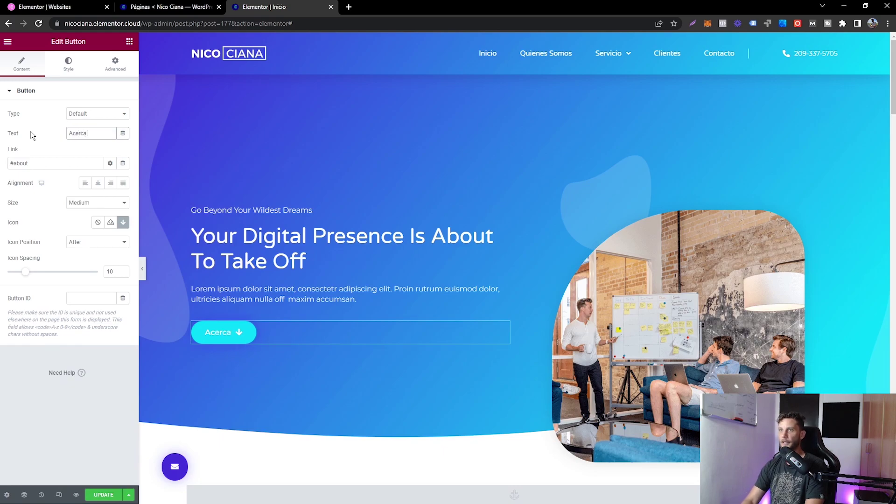
{"action": "type", "text": "estro"}
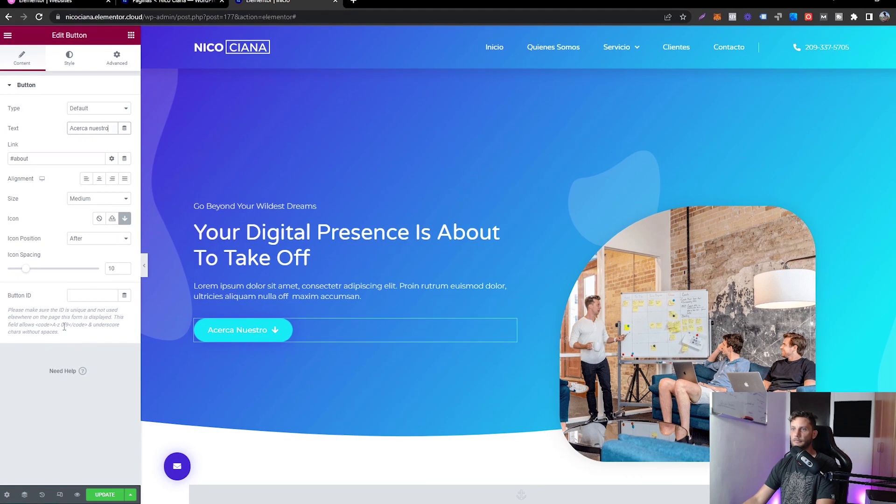
{"action": "left_click", "coordinate": [105, 494]}
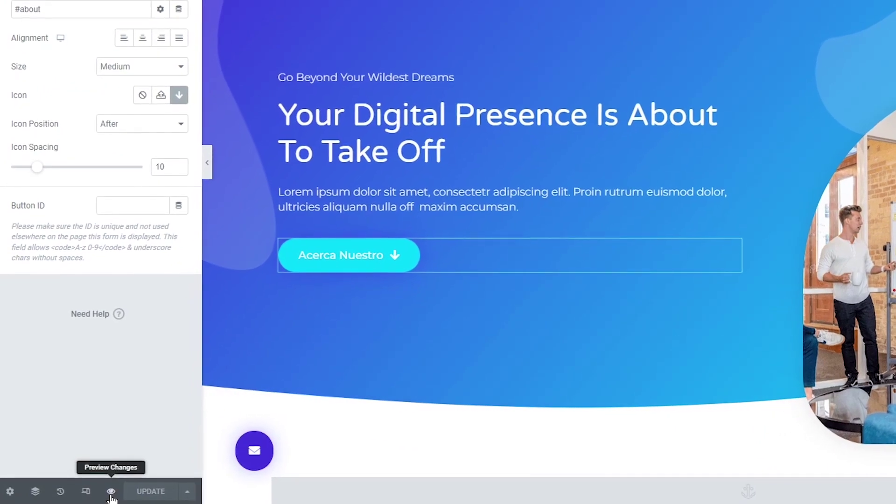
Preview the live page and follow its Quienes Somos button to the About Us page.
{"action": "left_click", "coordinate": [113, 494]}
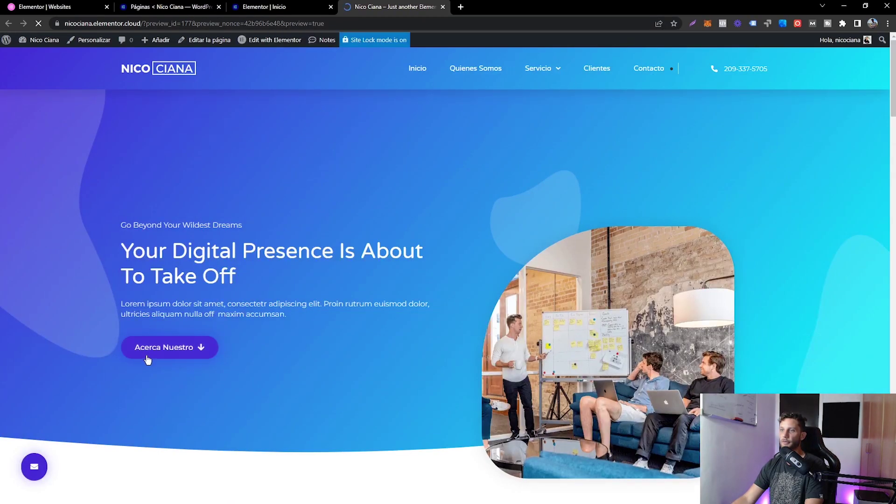
{"action": "scroll", "coordinate": [148, 359], "scroll_direction": "down", "scroll_amount": 10}
{"action": "scroll", "coordinate": [452, 252], "scroll_direction": "up", "scroll_amount": 4}
{"action": "scroll", "coordinate": [554, 308], "scroll_direction": "down", "scroll_amount": 2}
{"action": "scroll", "coordinate": [554, 305], "scroll_direction": "up", "scroll_amount": 2}
{"action": "left_click", "coordinate": [535, 310]}
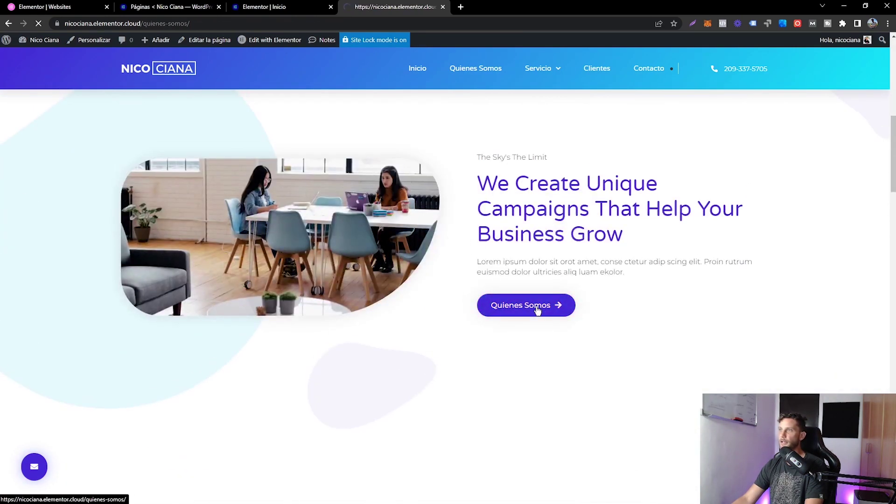
{"action": "scroll", "coordinate": [489, 254], "scroll_direction": "down", "scroll_amount": 3}
{"action": "scroll", "coordinate": [480, 272], "scroll_direction": "up", "scroll_amount": 3}
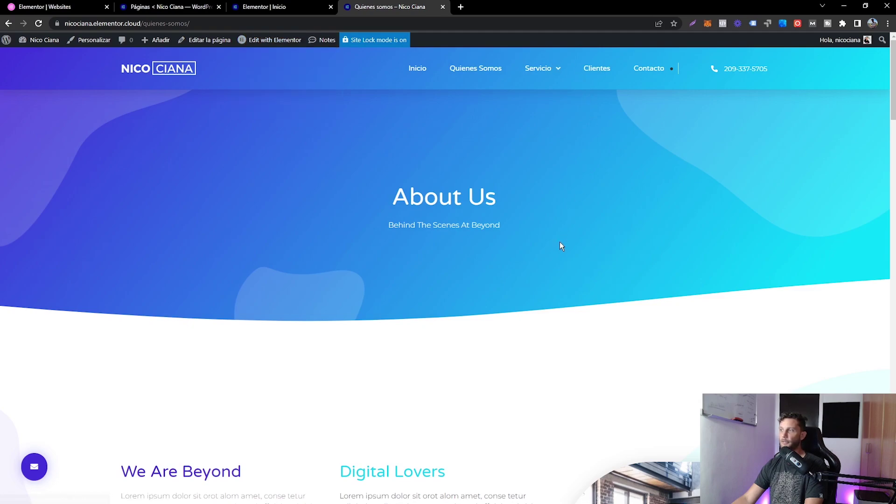
{"action": "scroll", "coordinate": [554, 264], "scroll_direction": "down", "scroll_amount": 15}
{"action": "scroll", "coordinate": [551, 262], "scroll_direction": "down", "scroll_amount": 3}
{"action": "scroll", "coordinate": [552, 262], "scroll_direction": "up", "scroll_amount": 20}
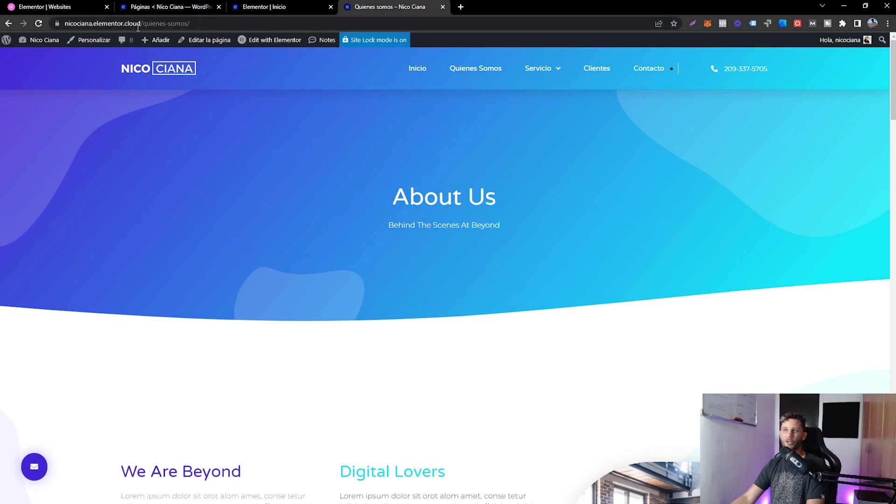
Select the site's base address, then return to the Elementor Websites dashboard.
{"action": "left_click_drag", "start_coordinate": [138, 28], "coordinate": [64, 24]}
{"action": "key", "text": "ctrl+c"}
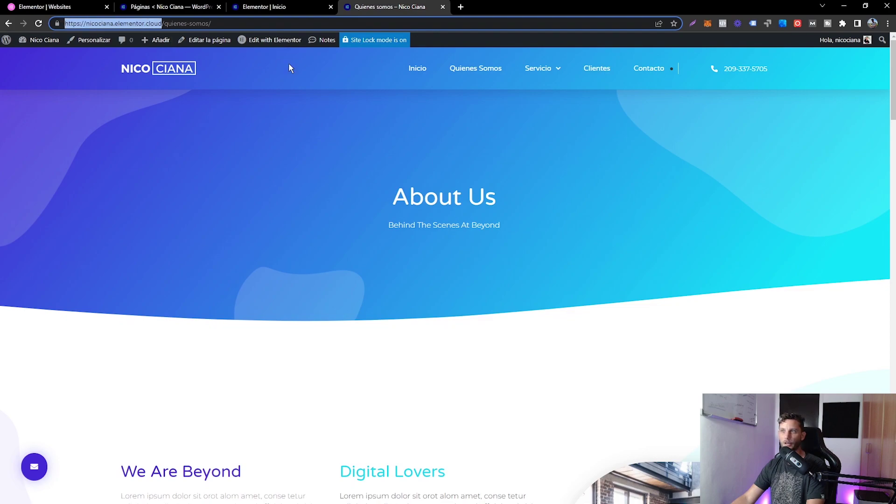
{"action": "scroll", "coordinate": [358, 295], "scroll_direction": "down", "scroll_amount": 10}
{"action": "scroll", "coordinate": [230, 276], "scroll_direction": "up", "scroll_amount": 8}
{"action": "left_click", "coordinate": [56, 7]}
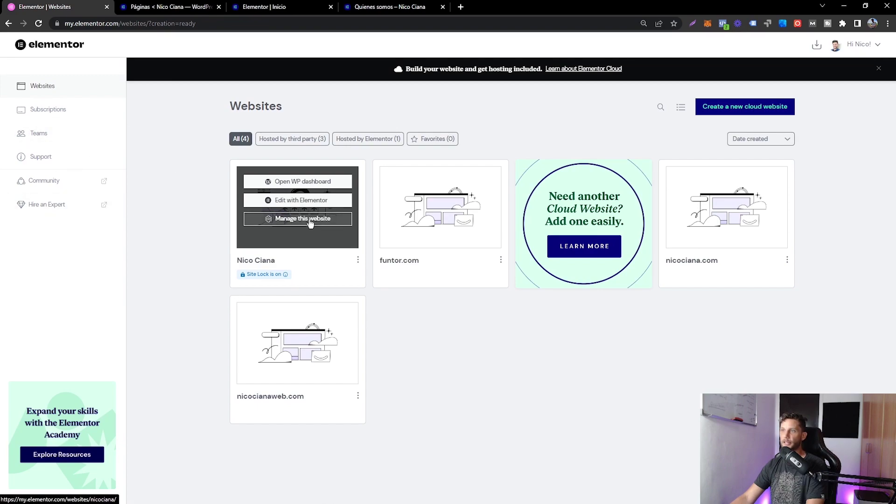
{"action": "left_click", "coordinate": [310, 223]}
{"action": "scroll", "coordinate": [357, 255], "scroll_direction": "down", "scroll_amount": 4}
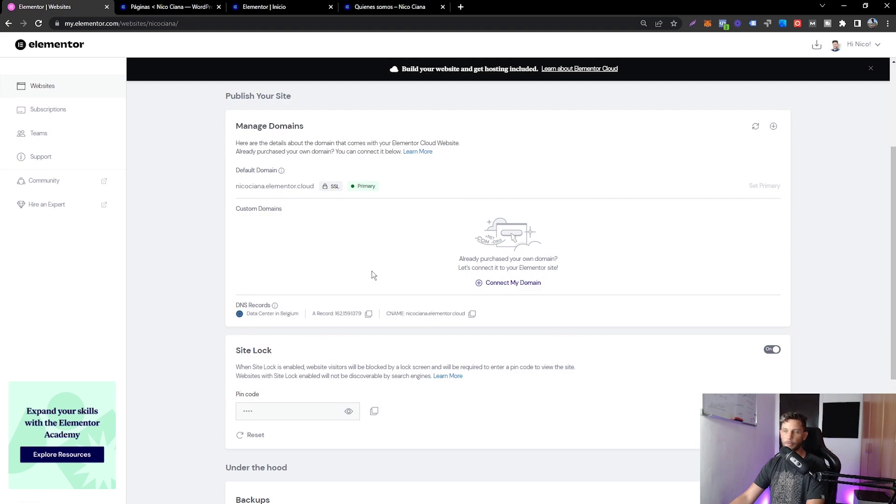
{"action": "scroll", "coordinate": [372, 272], "scroll_direction": "up", "scroll_amount": 3}
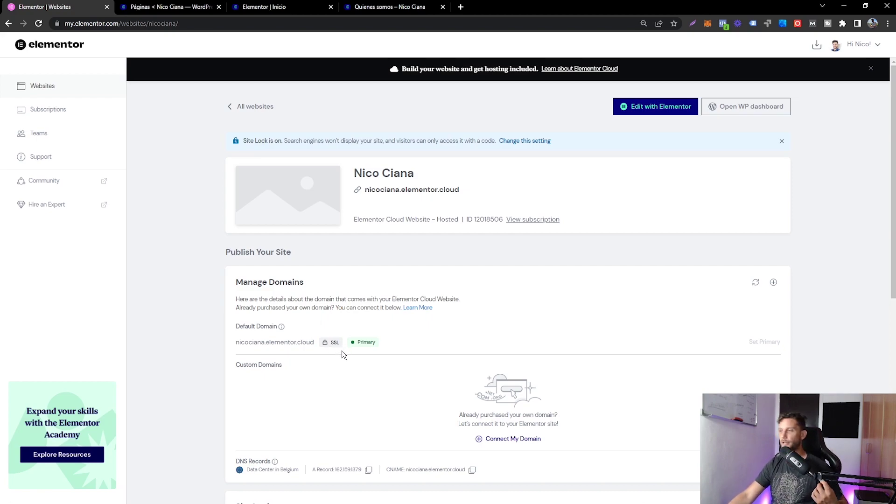
{"action": "scroll", "coordinate": [355, 388], "scroll_direction": "down", "scroll_amount": 3}
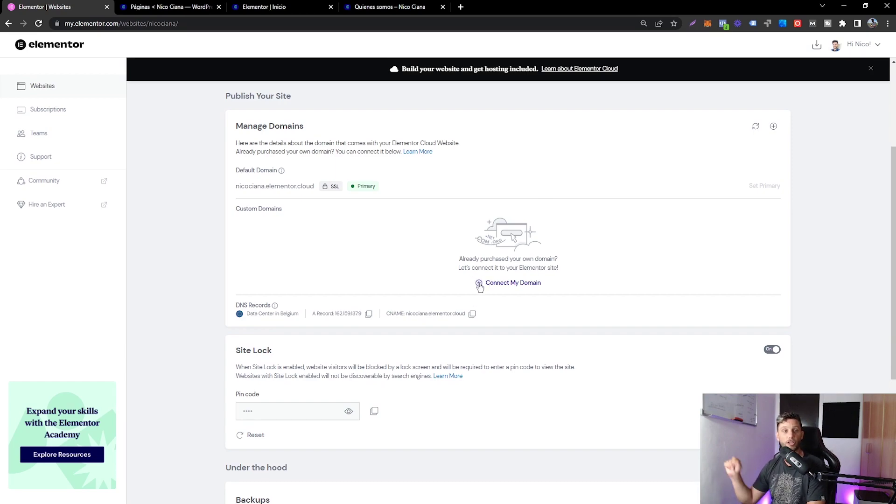
{"action": "left_click", "coordinate": [479, 285]}
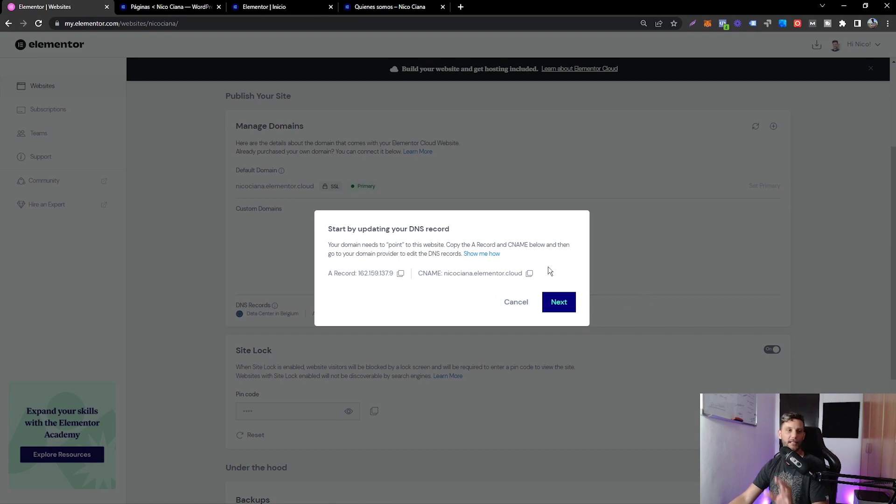
{"action": "left_click", "coordinate": [525, 303]}
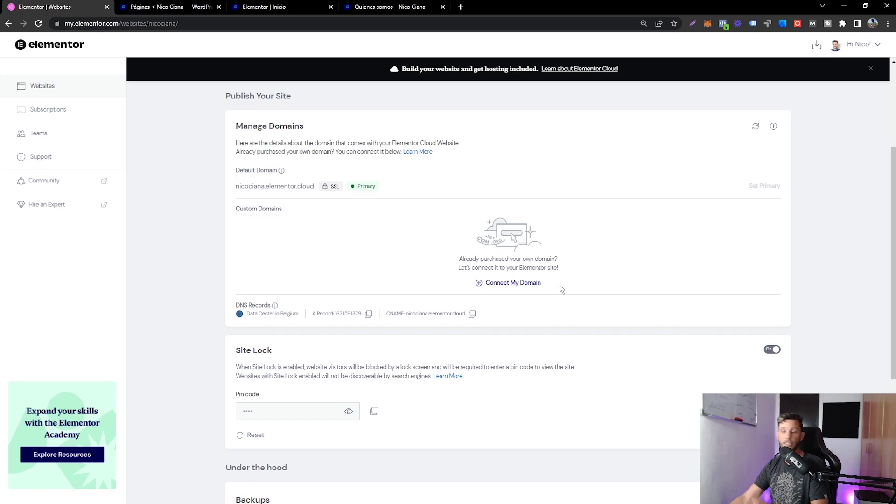
{"action": "left_click", "coordinate": [529, 290]}
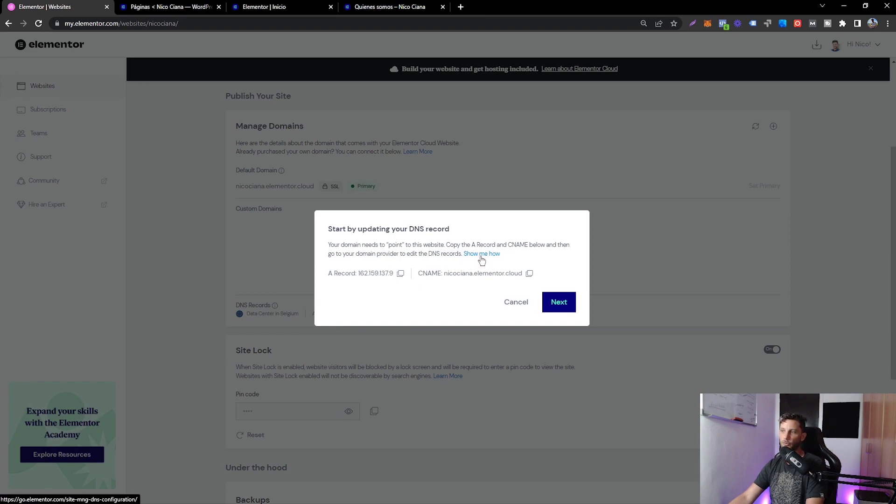
{"action": "left_click", "coordinate": [516, 302]}
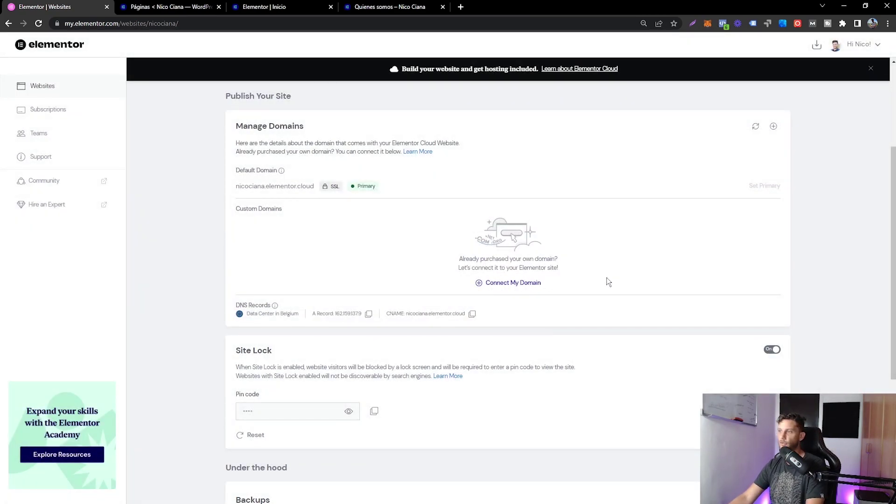
Briefly reveal and re-mask the Site Lock pin code, then open a new incognito window.
{"action": "scroll", "coordinate": [567, 294], "scroll_direction": "down", "scroll_amount": 1}
{"action": "scroll", "coordinate": [568, 297], "scroll_direction": "up", "scroll_amount": 1}
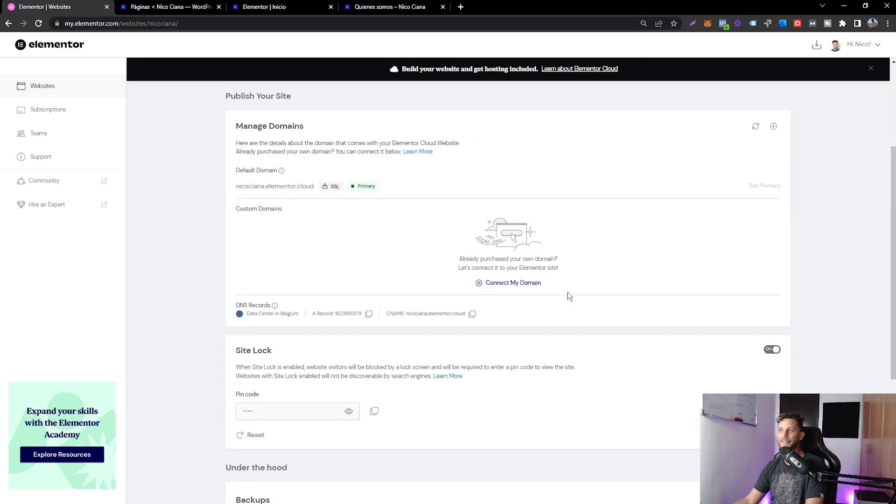
{"action": "scroll", "coordinate": [561, 313], "scroll_direction": "down", "scroll_amount": 3}
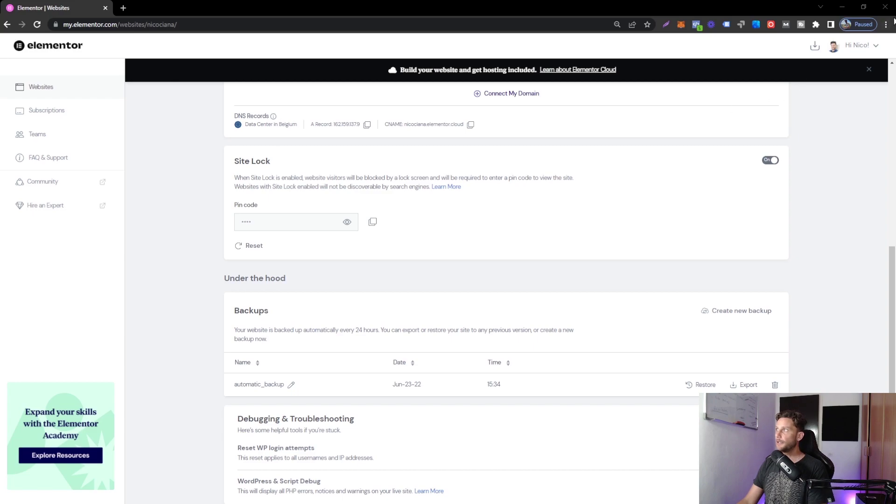
{"action": "left_click", "coordinate": [347, 222]}
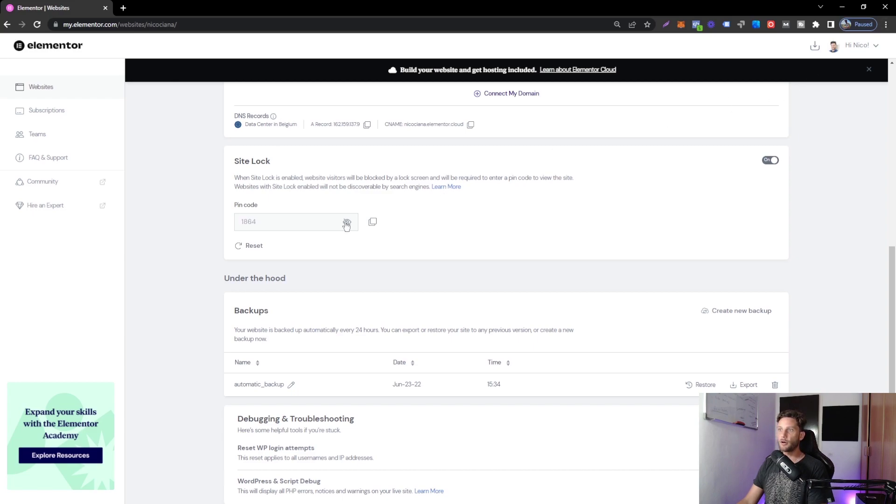
{"action": "left_click", "coordinate": [346, 222]}
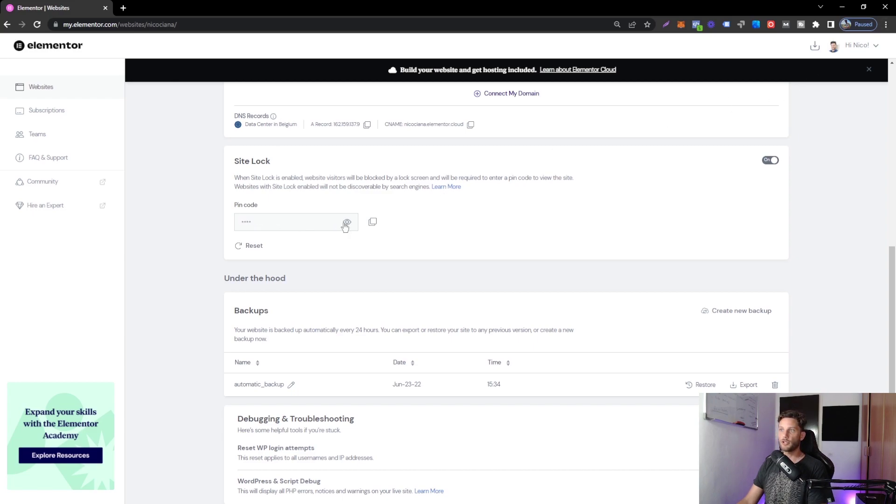
{"action": "left_click", "coordinate": [885, 24]}
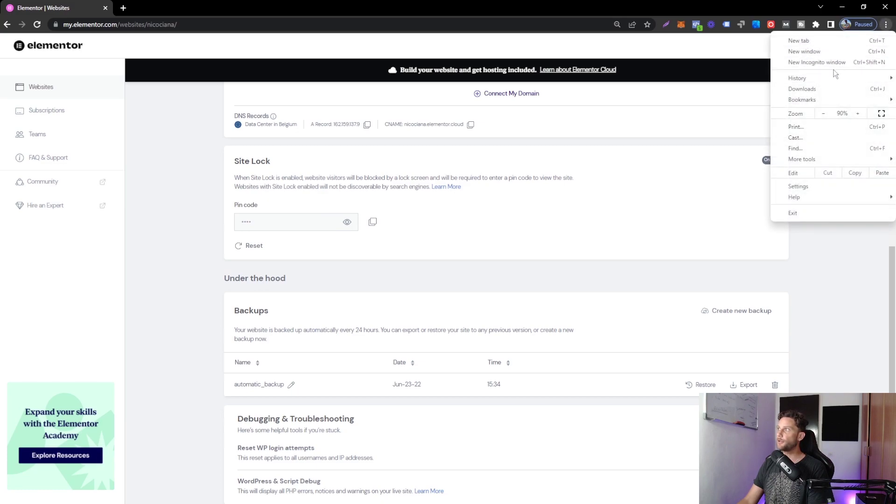
{"action": "left_click", "coordinate": [835, 63]}
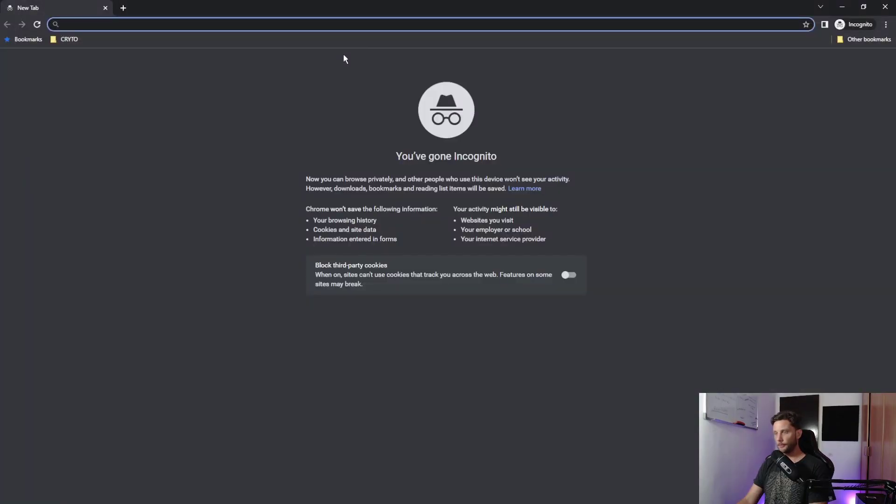
Load the locked site's address privately and unlock it with the site's pin code.
{"action": "key", "text": "ctrl+v"}
{"action": "key", "text": "Return"}
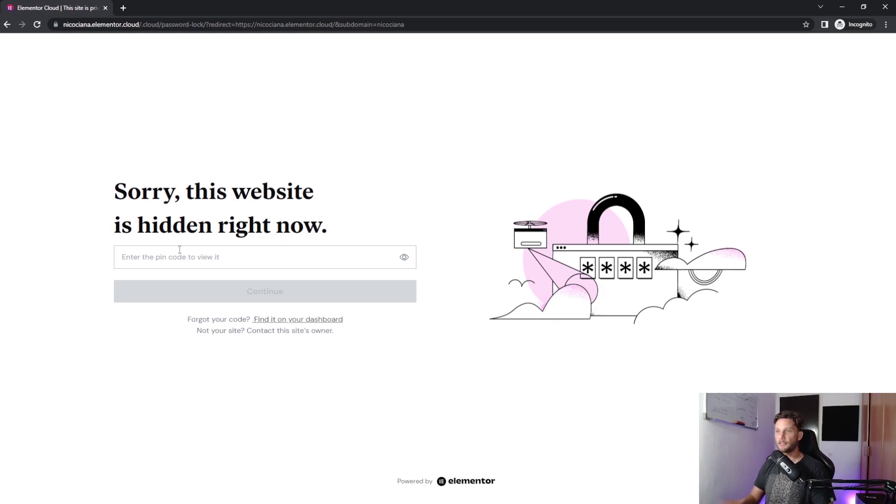
{"action": "left_click", "coordinate": [165, 255]}
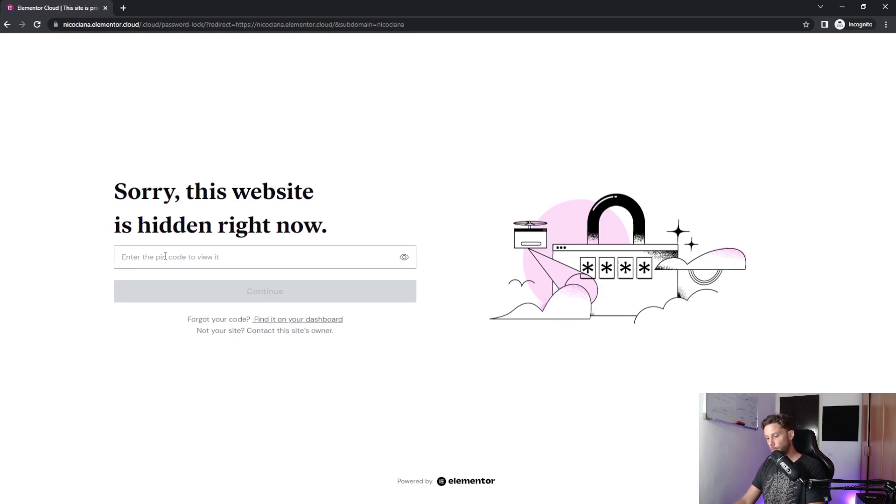
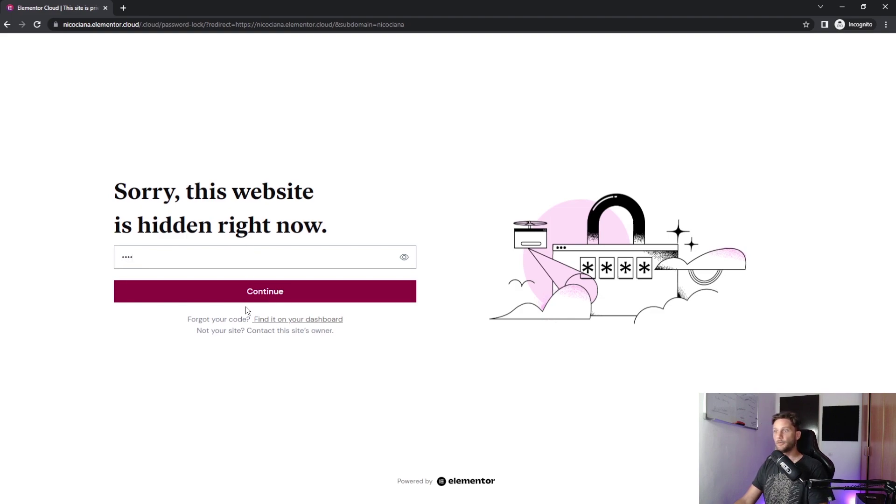
{"action": "left_click", "coordinate": [256, 296]}
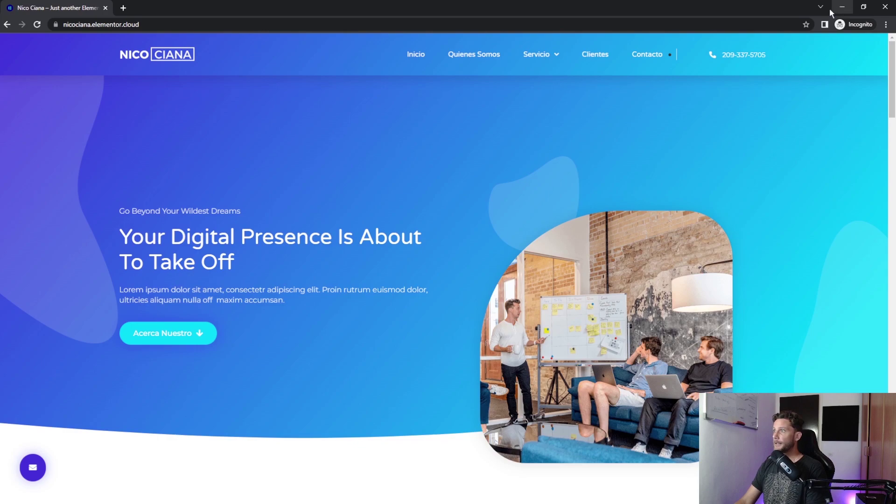
Back in site settings, cancel turning off Site Lock so it stays on.
{"action": "left_click", "coordinate": [842, 8]}
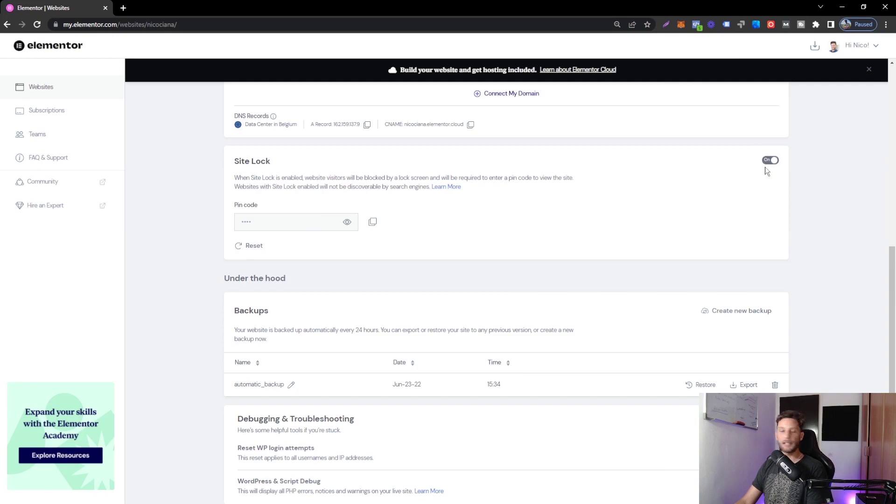
{"action": "left_click", "coordinate": [767, 161]}
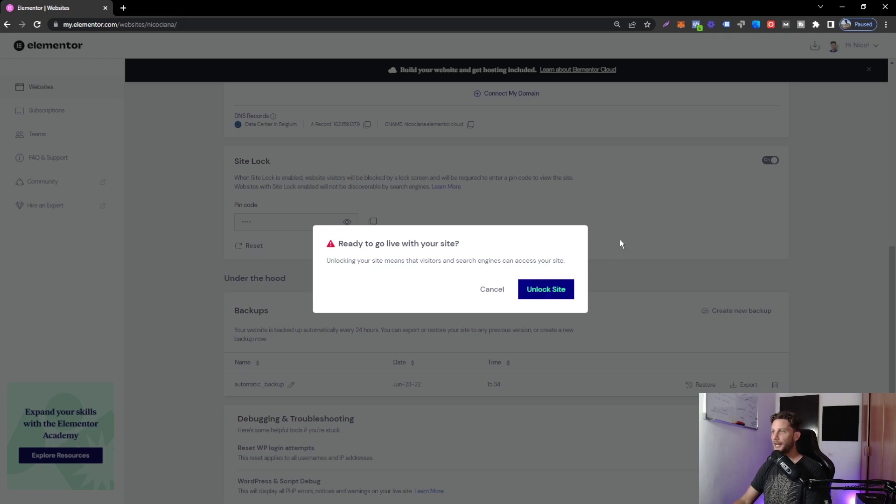
{"action": "left_click", "coordinate": [488, 289]}
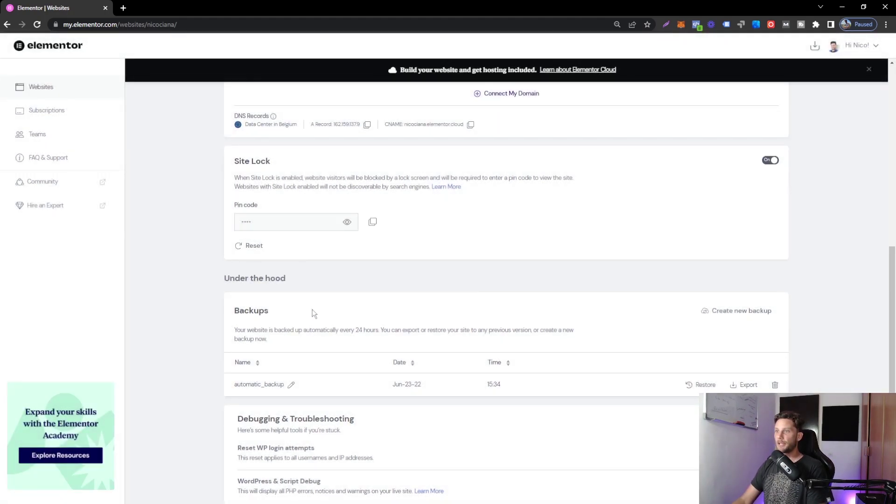
Highlight the Backups note about automatic backups every 24 hours.
{"action": "scroll", "coordinate": [490, 281], "scroll_direction": "down", "scroll_amount": 1}
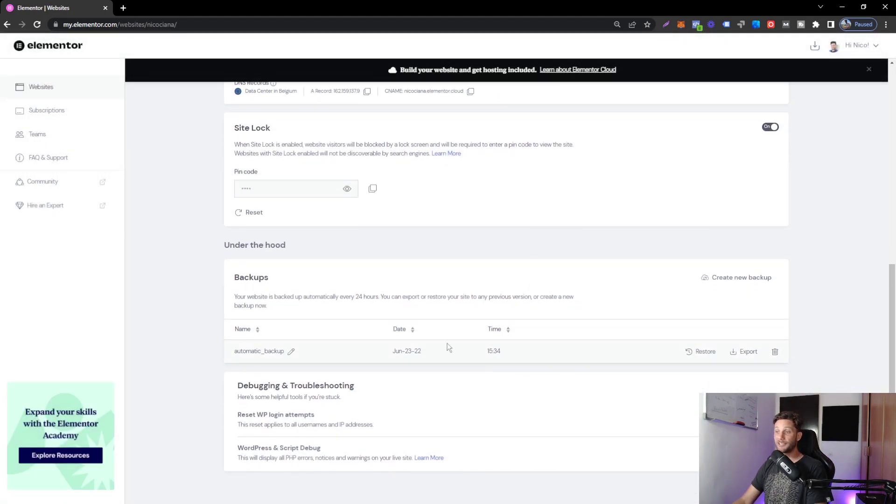
{"action": "left_click_drag", "start_coordinate": [240, 298], "coordinate": [343, 308]}
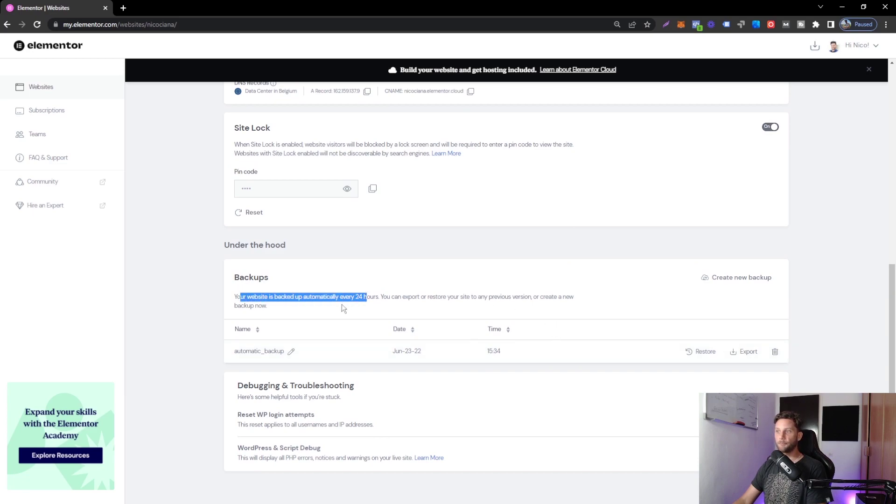
{"action": "left_click", "coordinate": [258, 306]}
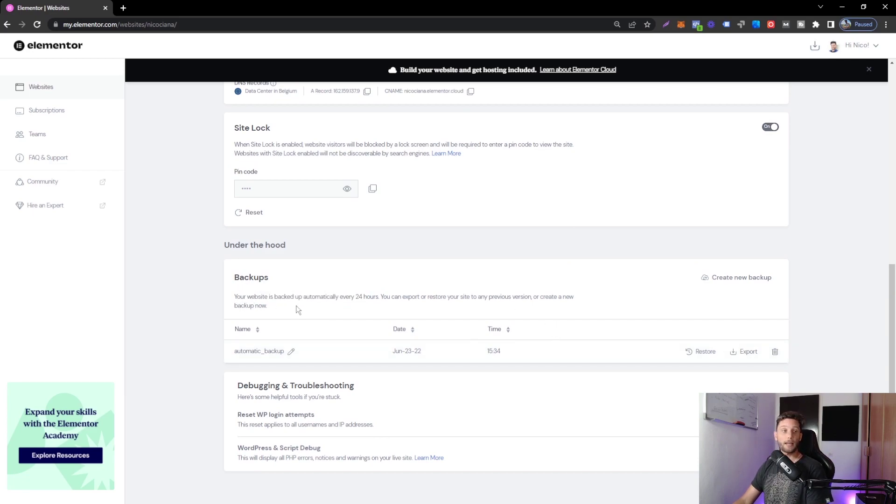
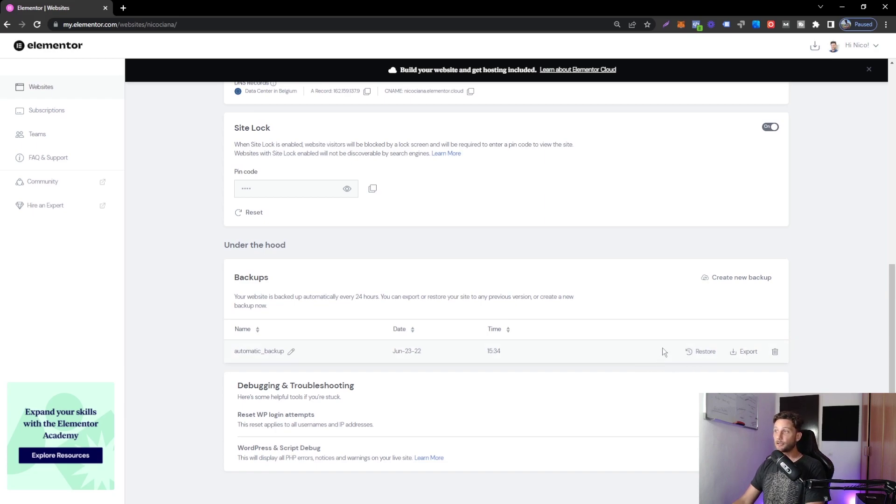
Scroll up to the All websites header and Manage Domains section of the site's management page.
{"action": "scroll", "coordinate": [603, 326], "scroll_direction": "up", "scroll_amount": 8}
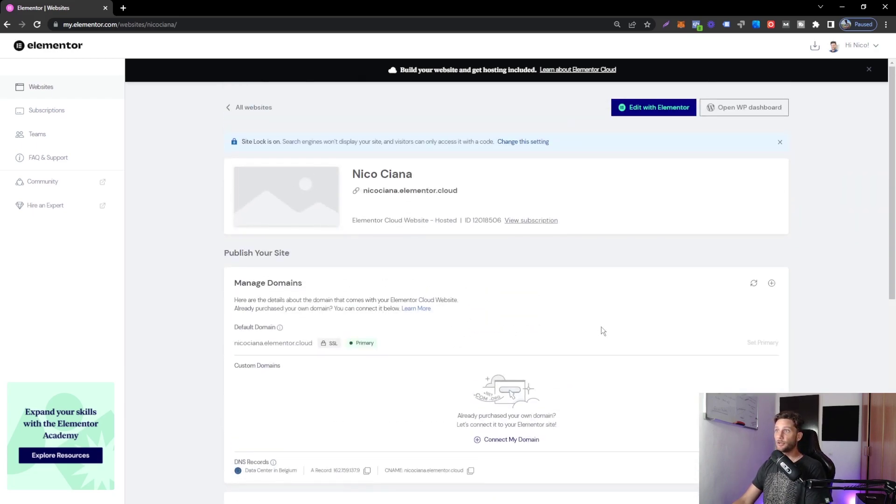